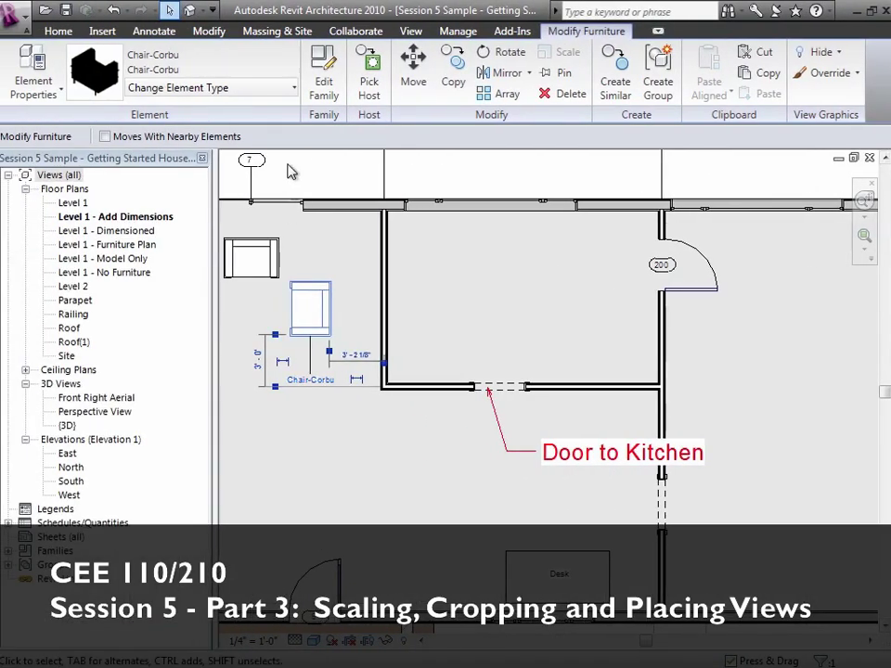
# Clear the chair selection and zoom to fit the whole house floor plan
pyautogui.press('Escape')
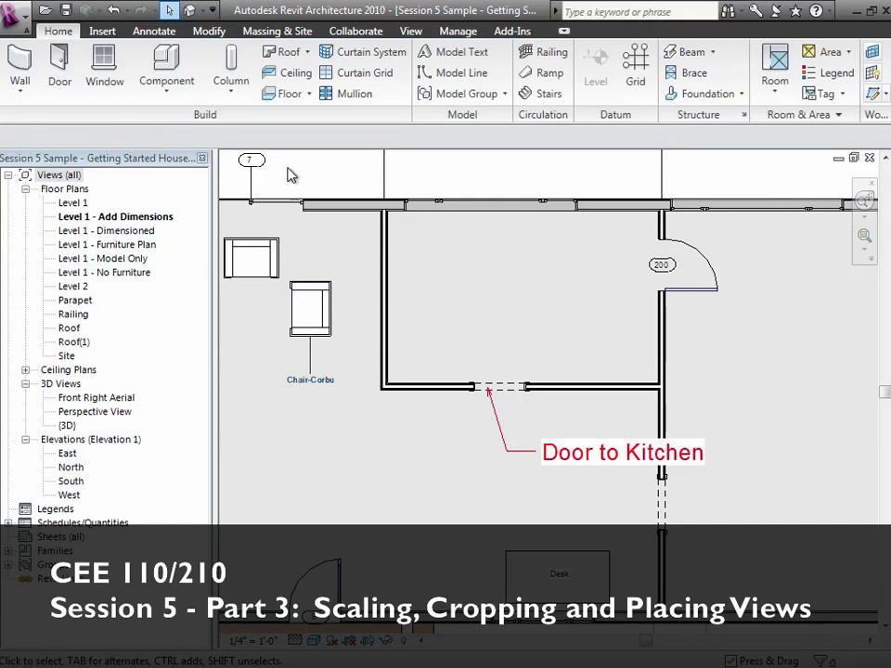
pyautogui.click(868, 256)
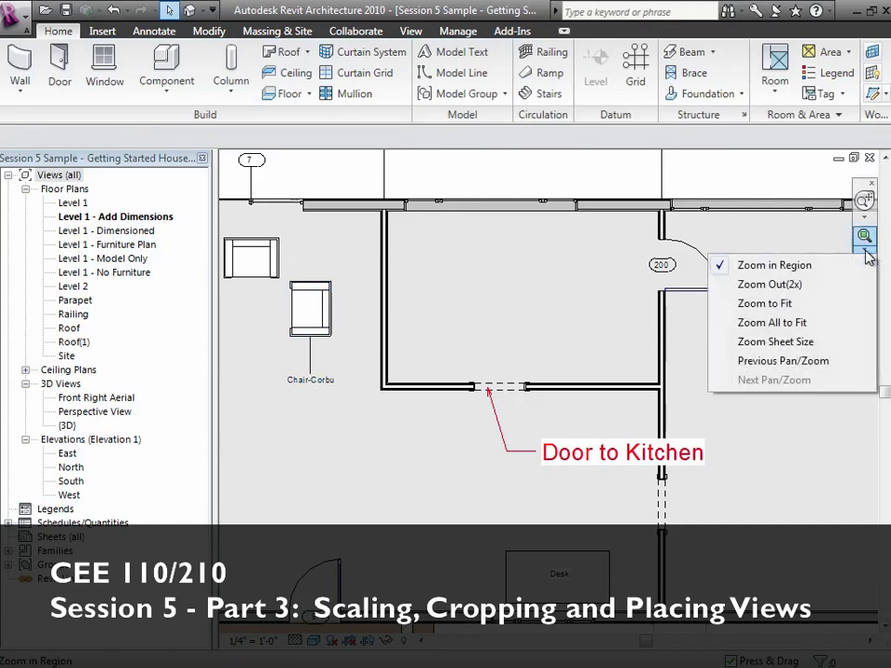
pyautogui.click(801, 312)
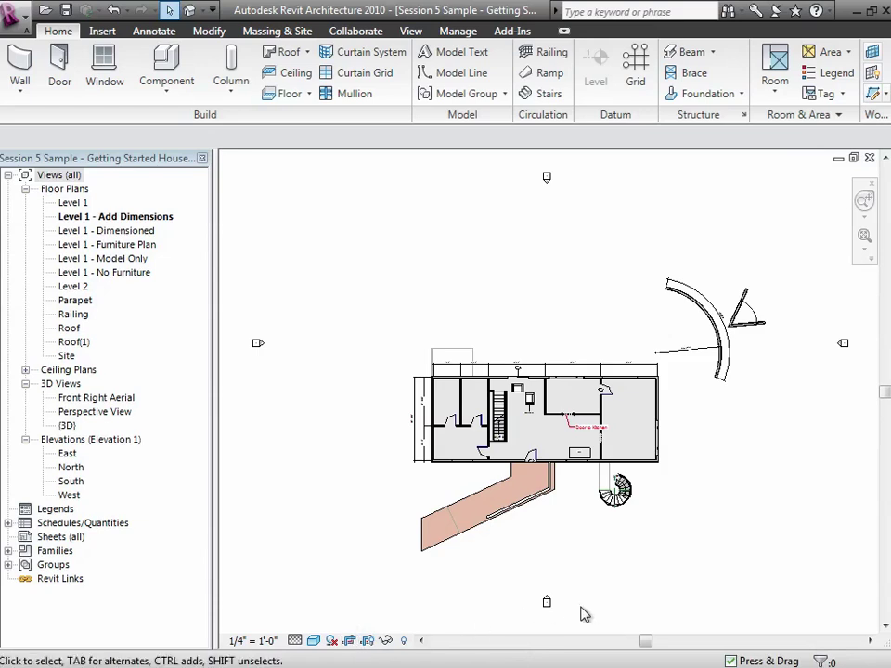
# Show the floor plan's crop region and pull all four edges in tight around the house
pyautogui.press('z')
pyautogui.press('o')
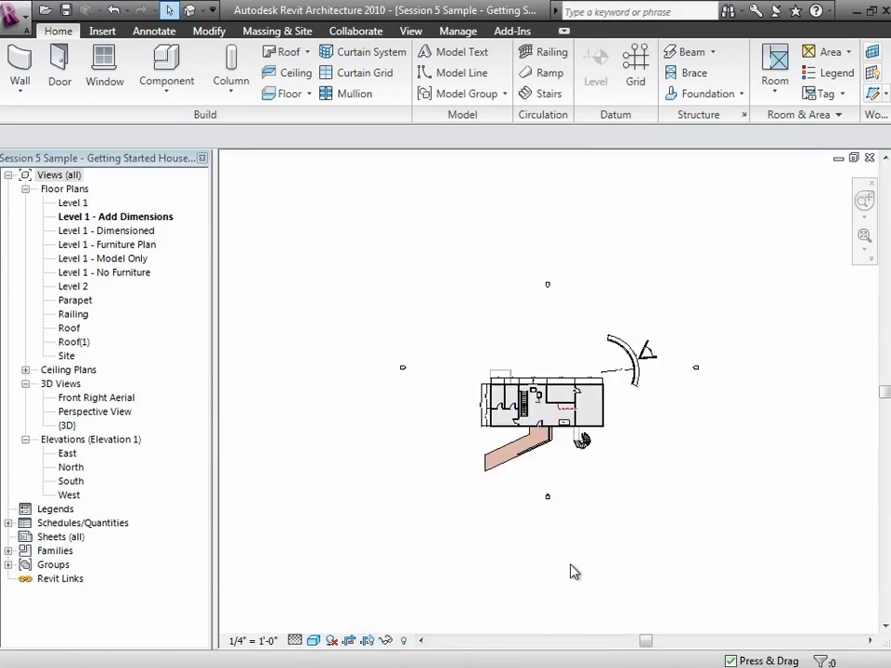
pyautogui.click(370, 641)
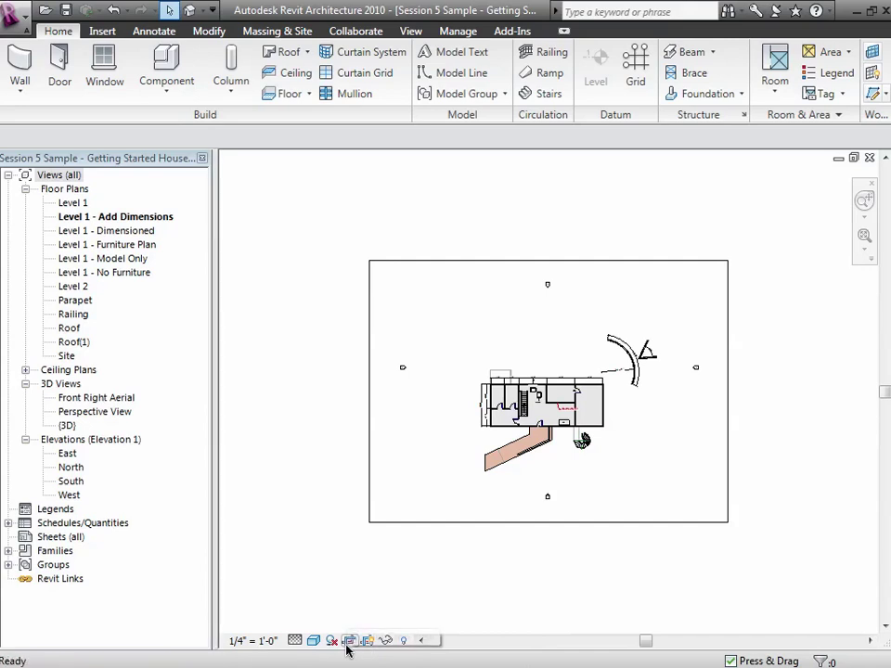
pyautogui.click(371, 427)
pyautogui.moveTo(372, 394); pyautogui.dragTo(470, 391)
pyautogui.moveTo(722, 388); pyautogui.dragTo(608, 391)
pyautogui.moveTo(538, 524); pyautogui.dragTo(536, 478)
pyautogui.moveTo(540, 267); pyautogui.dragTo(536, 360)
pyautogui.click(353, 474)
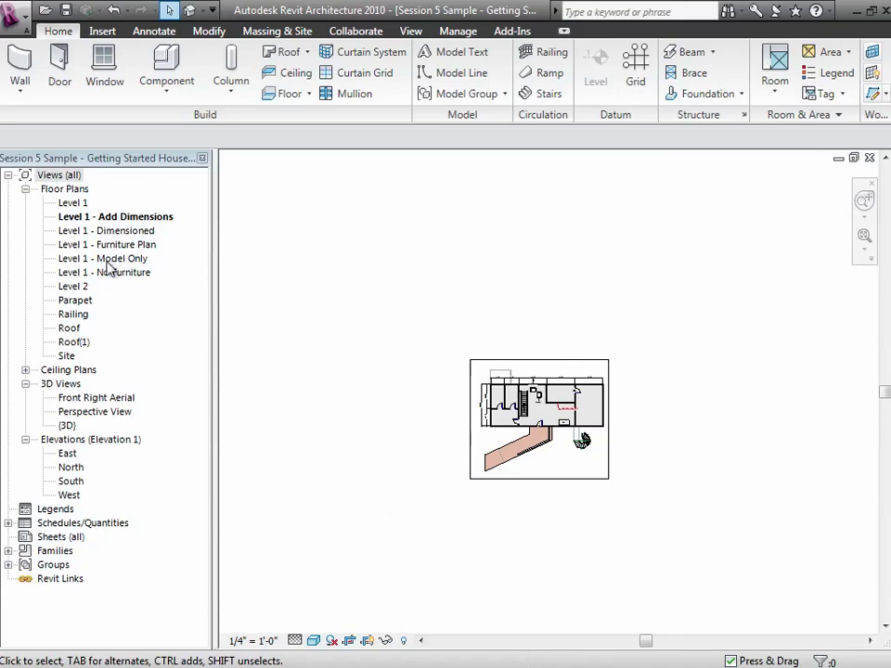
# Open the South elevation, fit it in view, and set its scale to 1/4" = 1'-0"
pyautogui.doubleClick(74, 481)
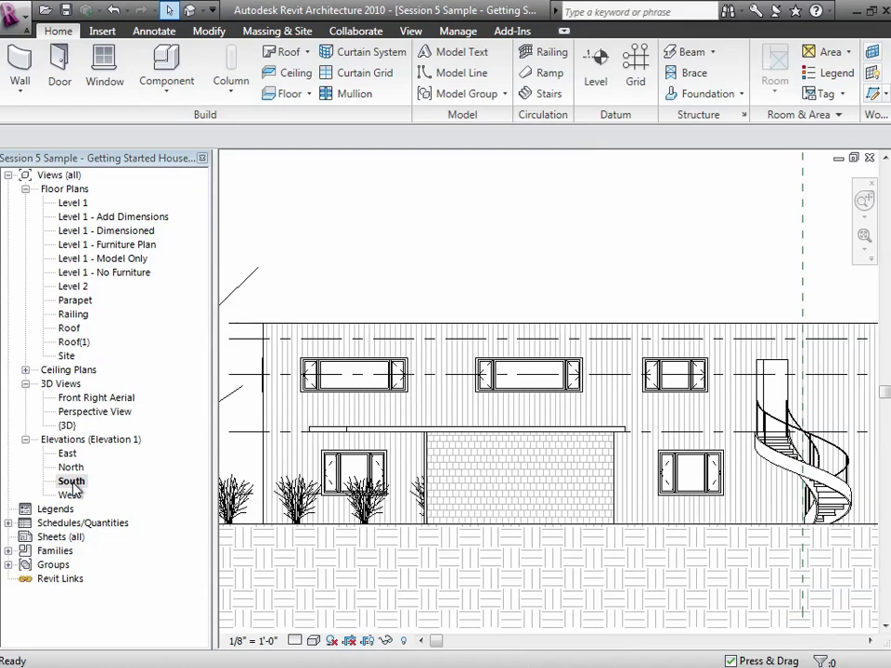
pyautogui.press('z')
pyautogui.press('f')
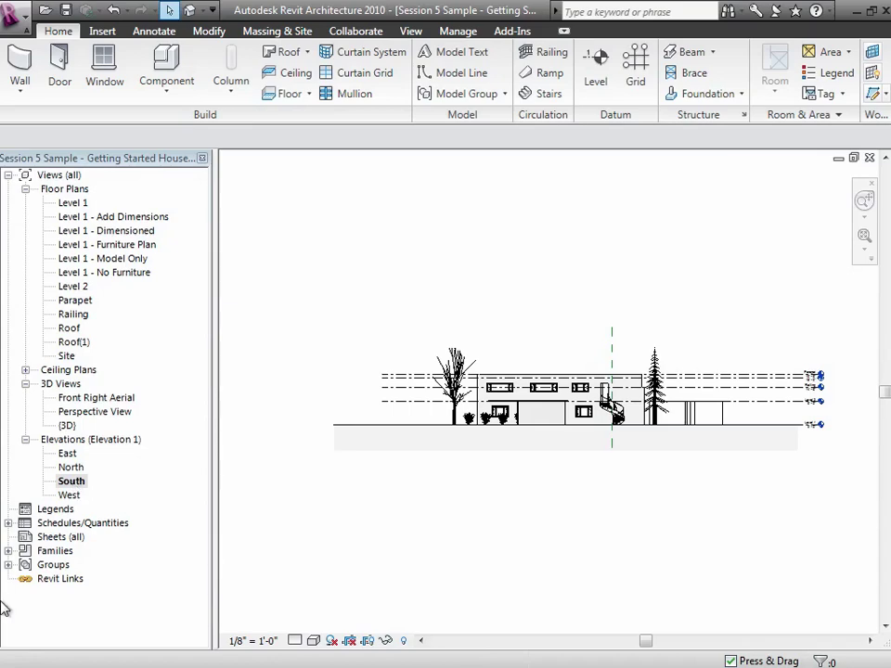
pyautogui.click(248, 642)
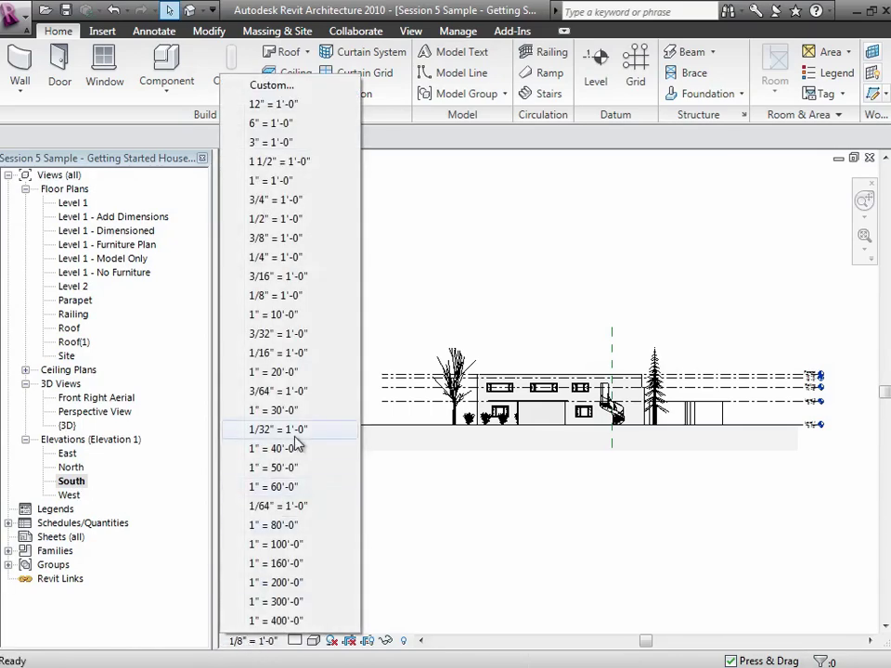
pyautogui.click(287, 257)
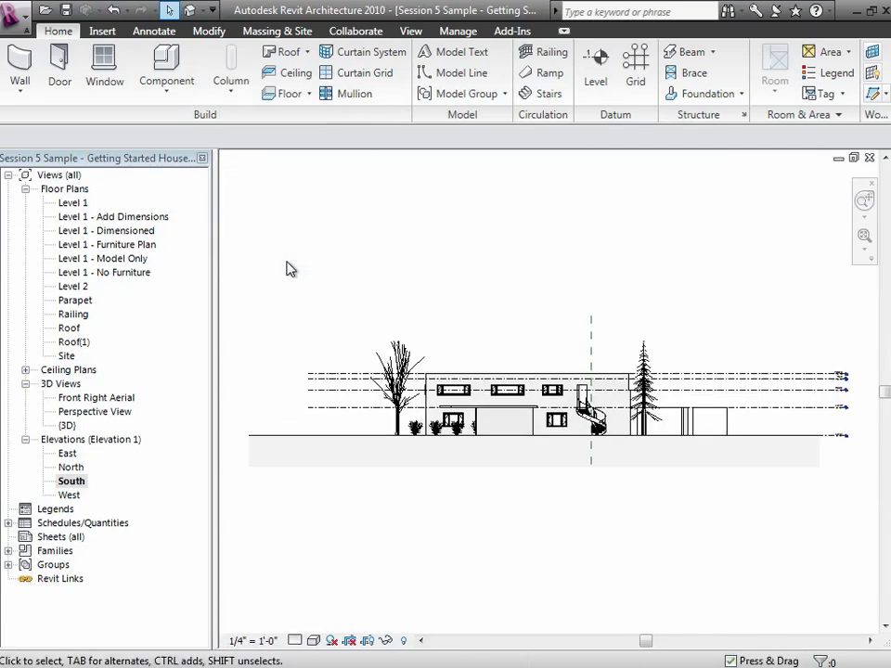
# Show the elevation's crop region and trim its left and right sides in to the house
pyautogui.click(365, 641)
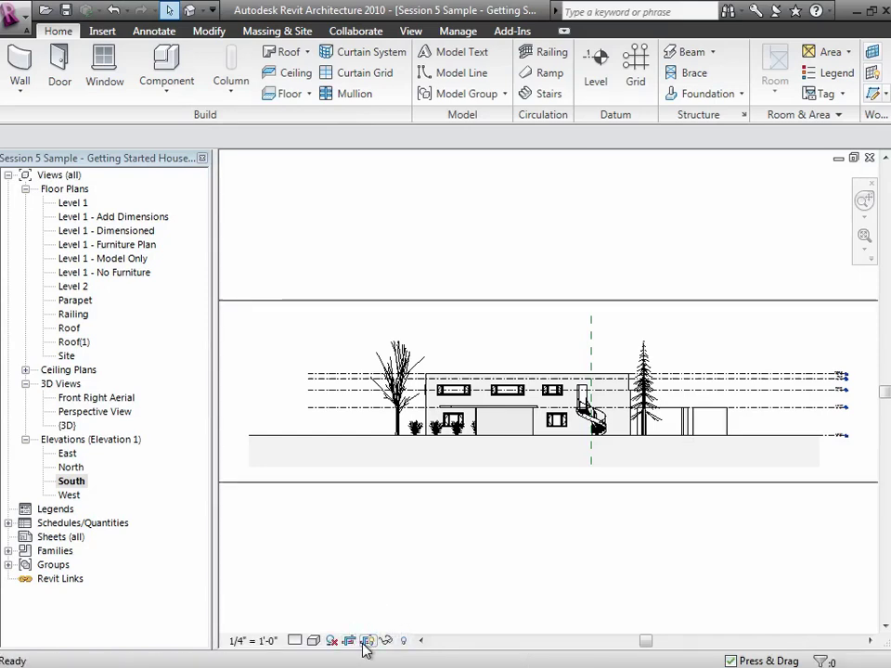
pyautogui.press('z')
pyautogui.press('f')
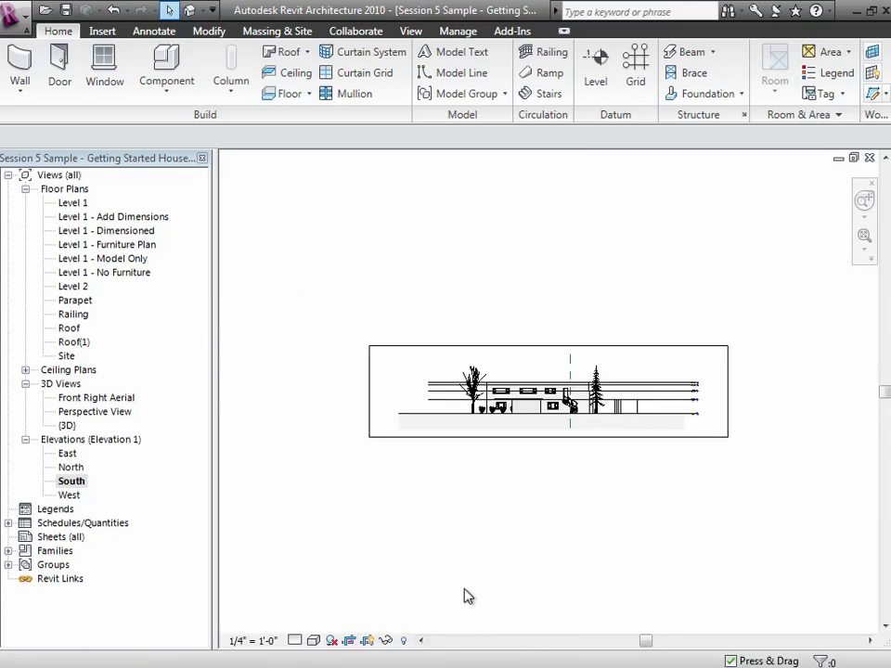
pyautogui.click(371, 393)
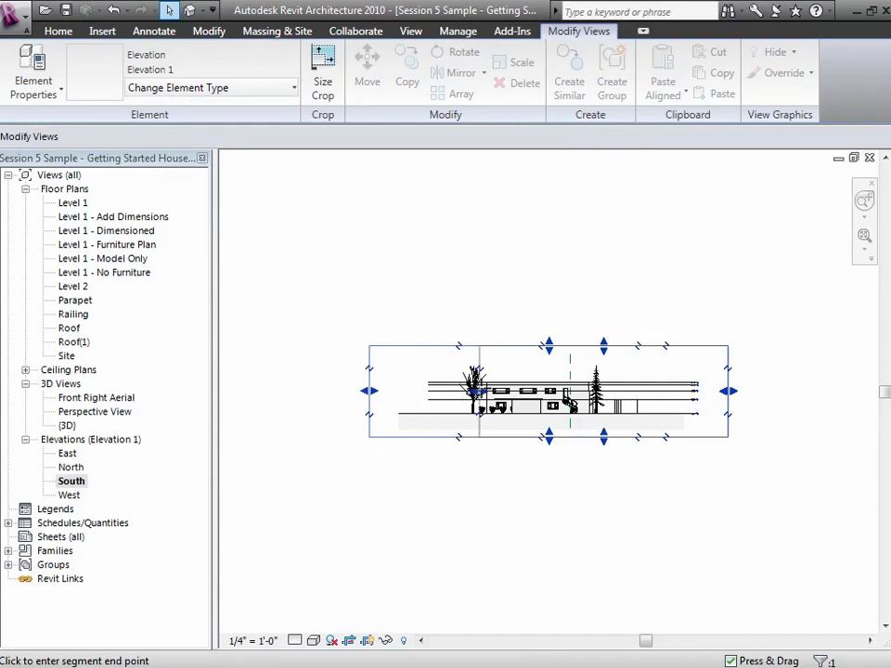
pyautogui.click(464, 391)
pyautogui.click(349, 306)
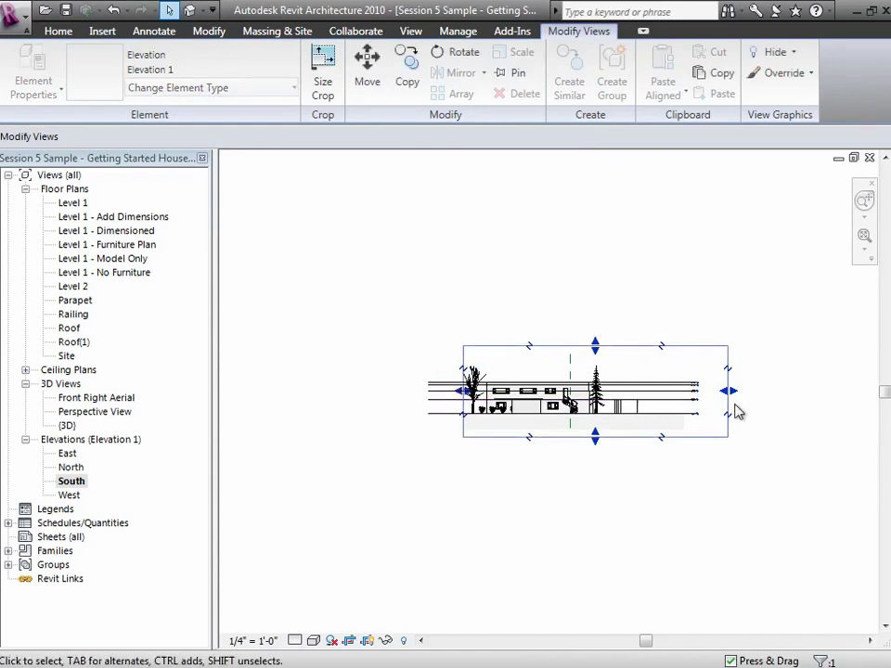
pyautogui.click(728, 394)
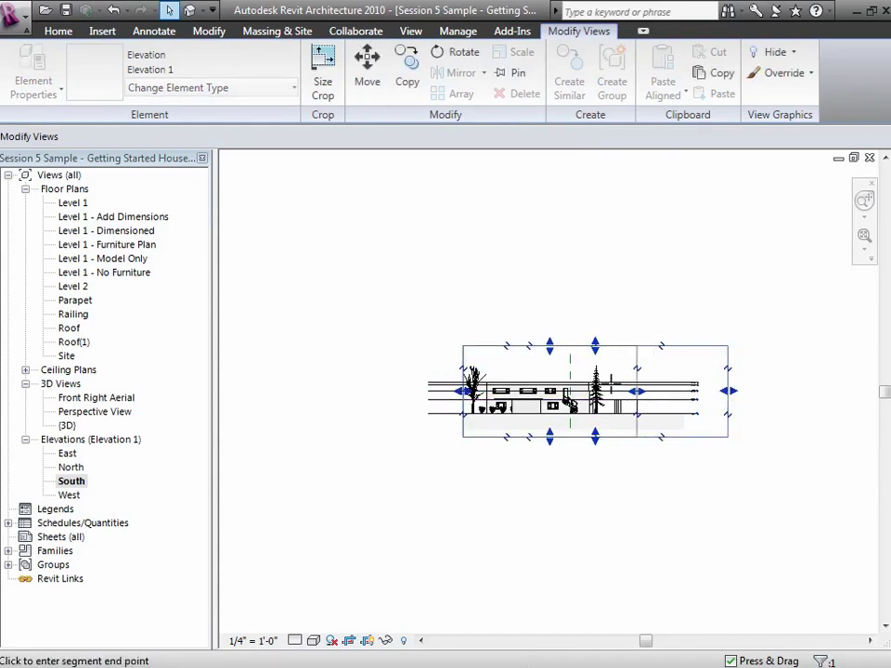
pyautogui.click(590, 461)
pyautogui.click(564, 563)
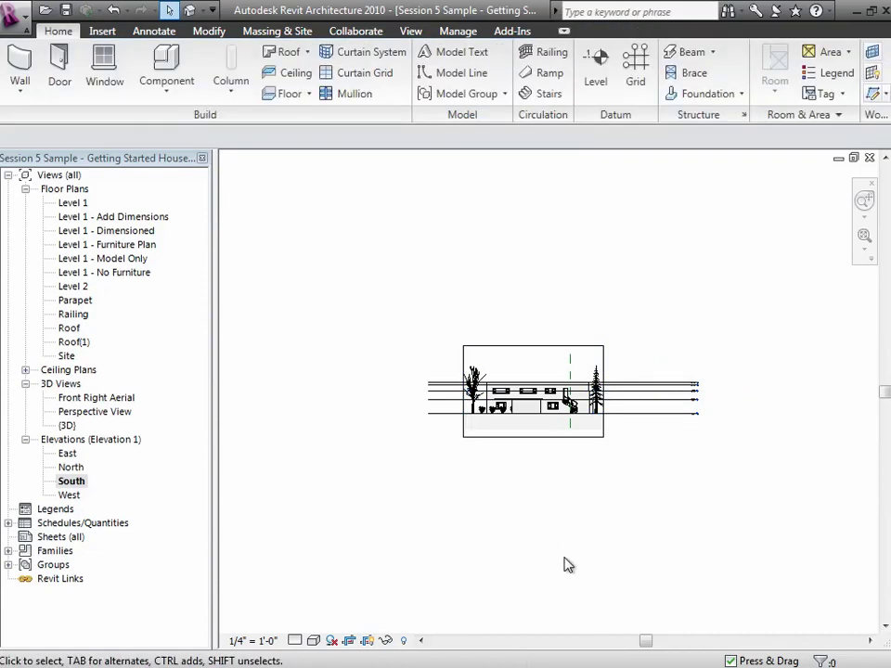
pyautogui.press('z')
pyautogui.press('f')
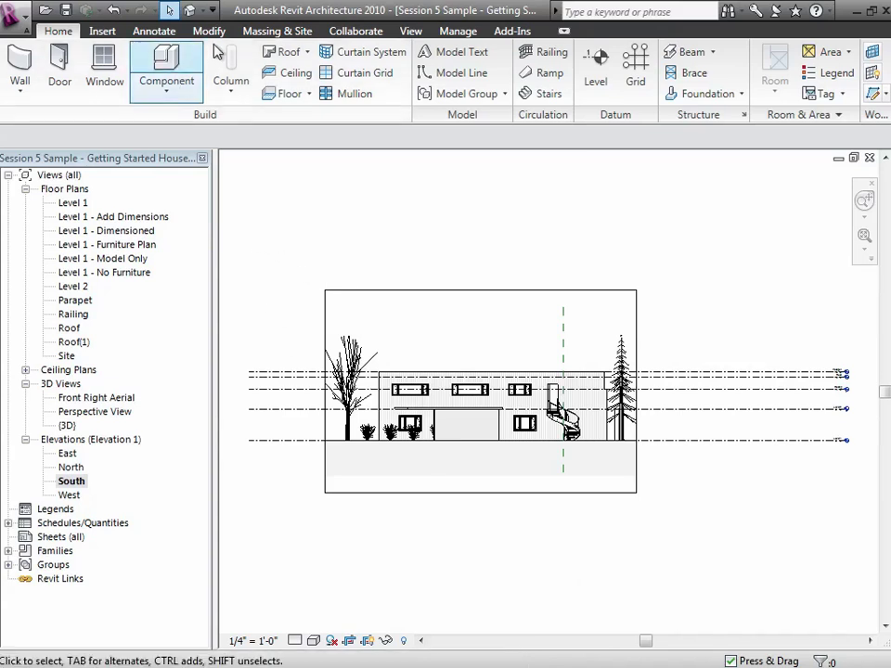
# Turn off the Planting model category in Visibility/Graphics, then toggle Crop View off and on
pyautogui.click(408, 31)
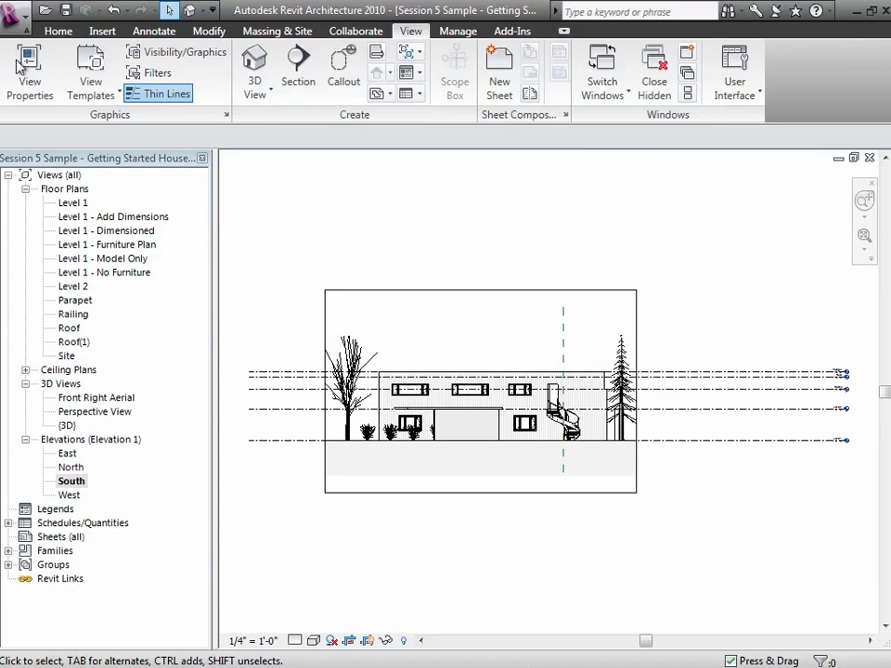
pyautogui.click(178, 53)
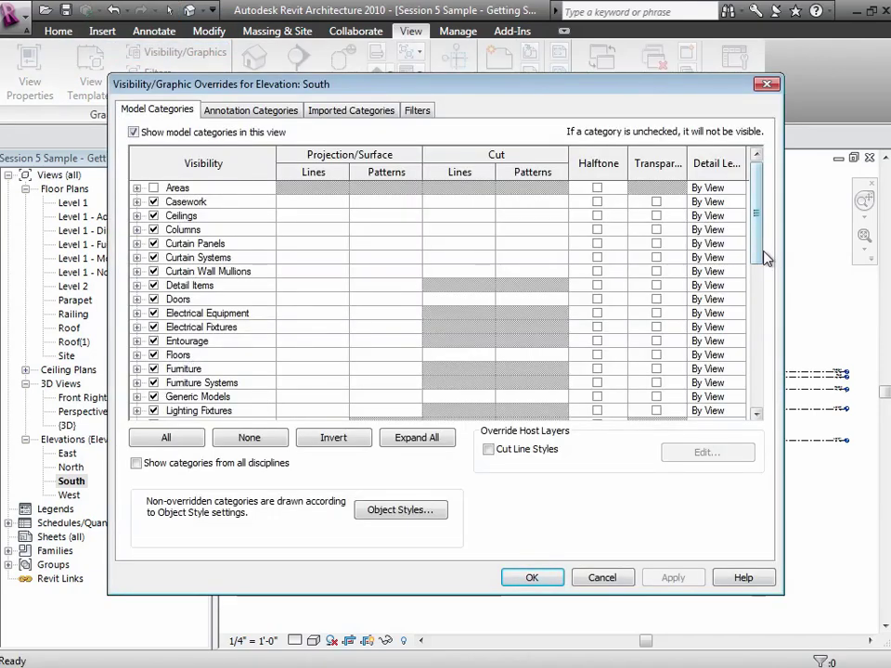
pyautogui.moveTo(761, 255); pyautogui.dragTo(761, 308)
pyautogui.click(153, 369)
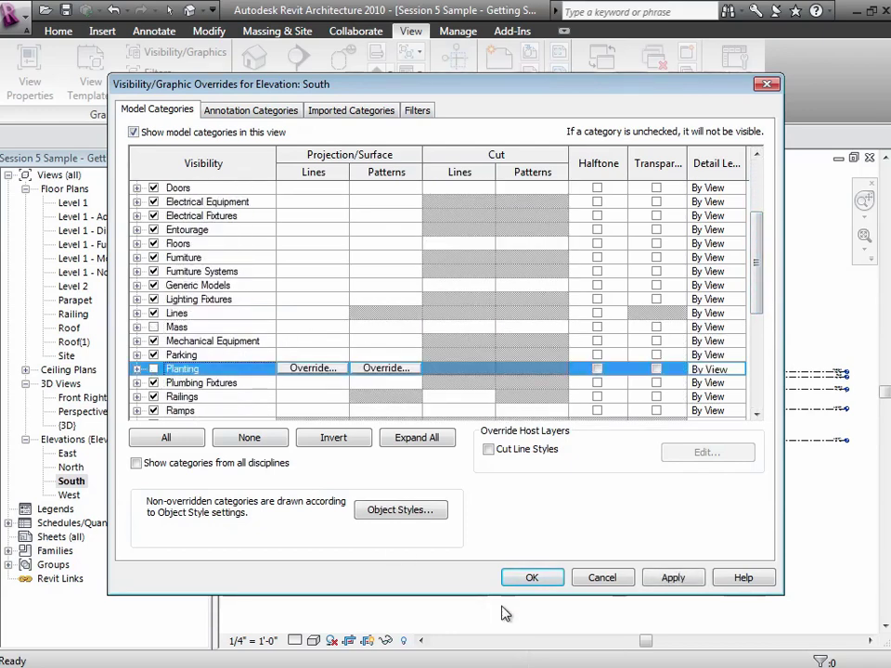
pyautogui.click(524, 578)
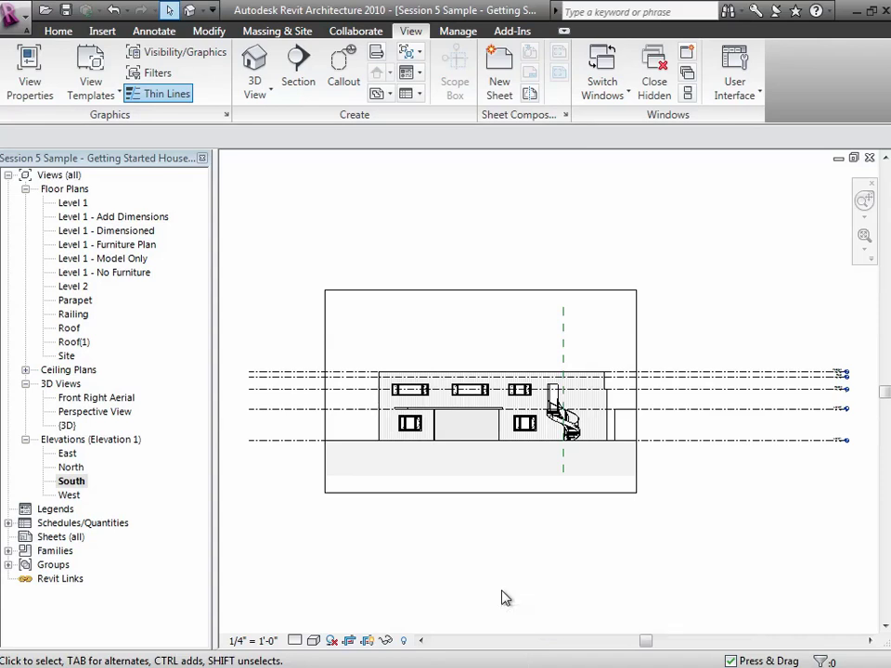
pyautogui.click(352, 648)
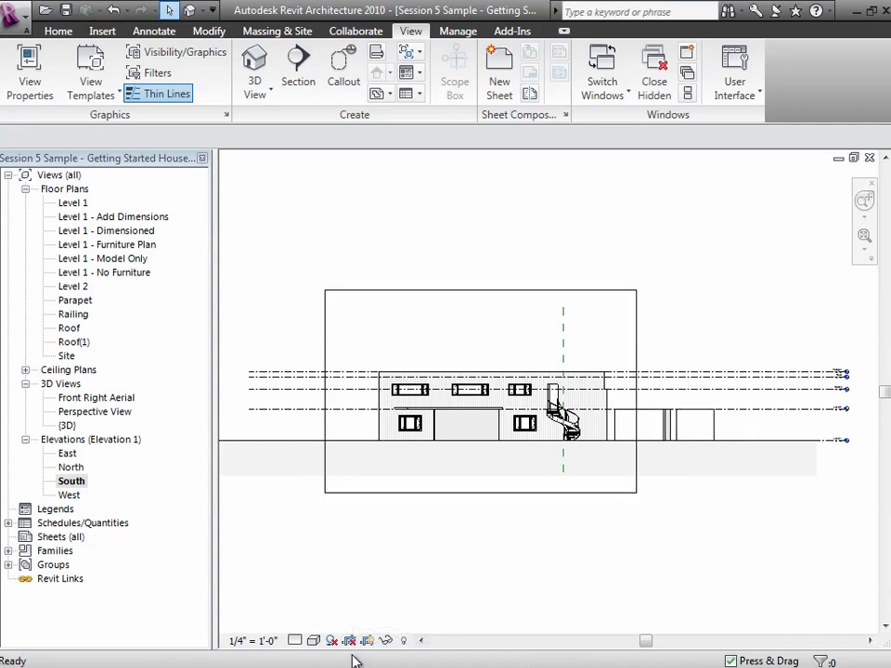
pyautogui.click(351, 649)
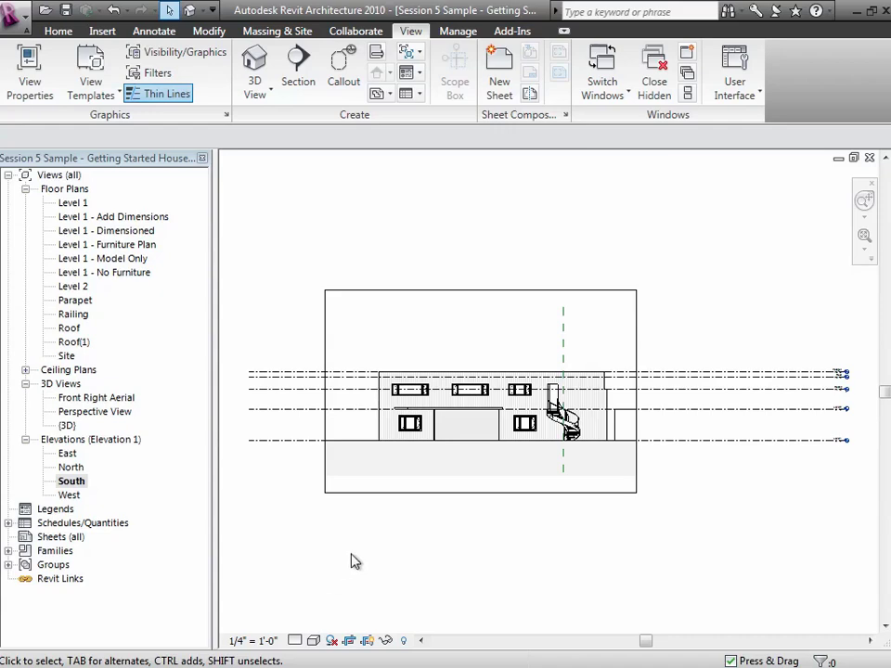
# Uncheck Levels under Annotation Categories in the VG overrides for the South elevation
pyautogui.press('v')
pyautogui.press('g')
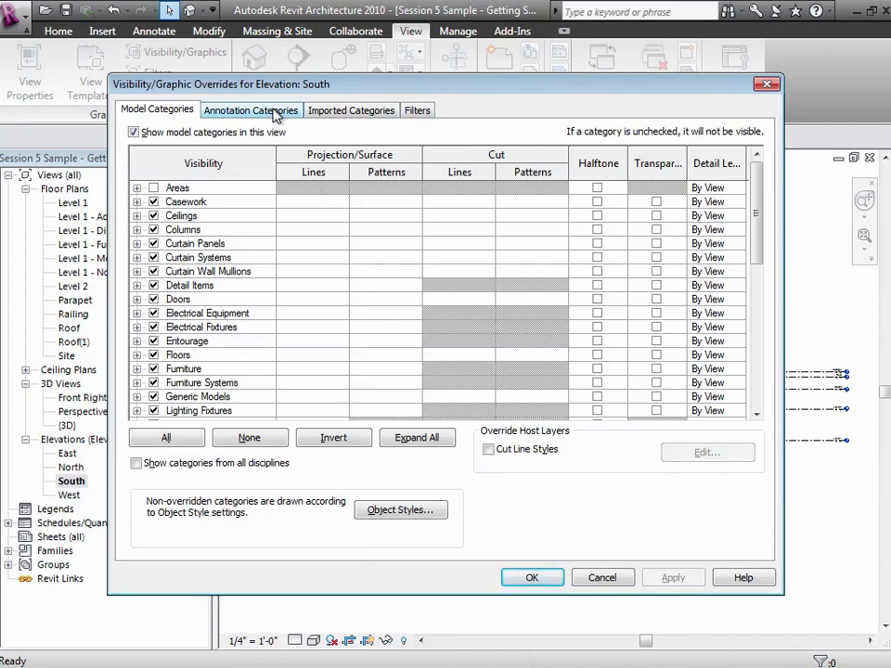
pyautogui.click(275, 113)
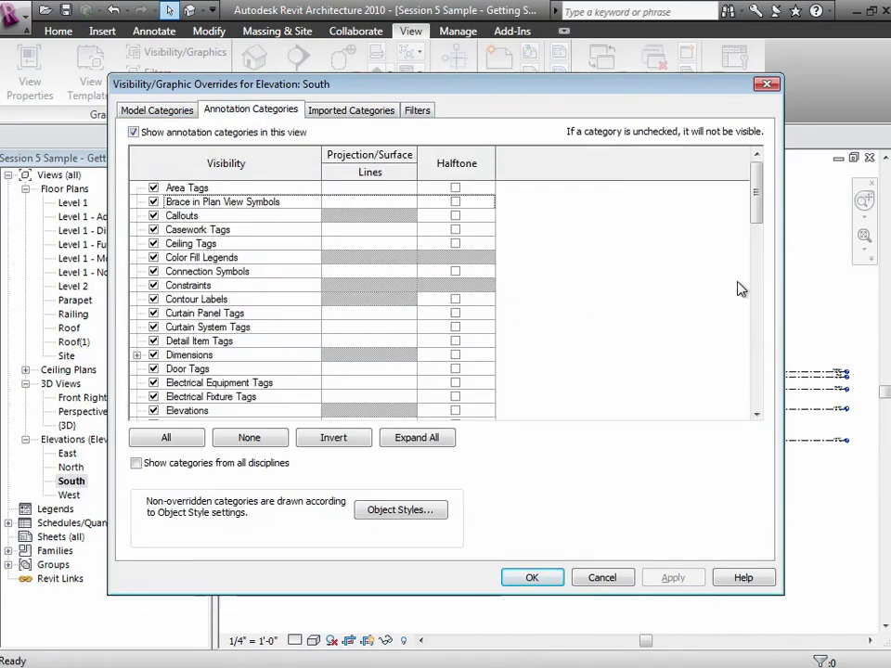
pyautogui.moveTo(760, 219); pyautogui.dragTo(762, 251)
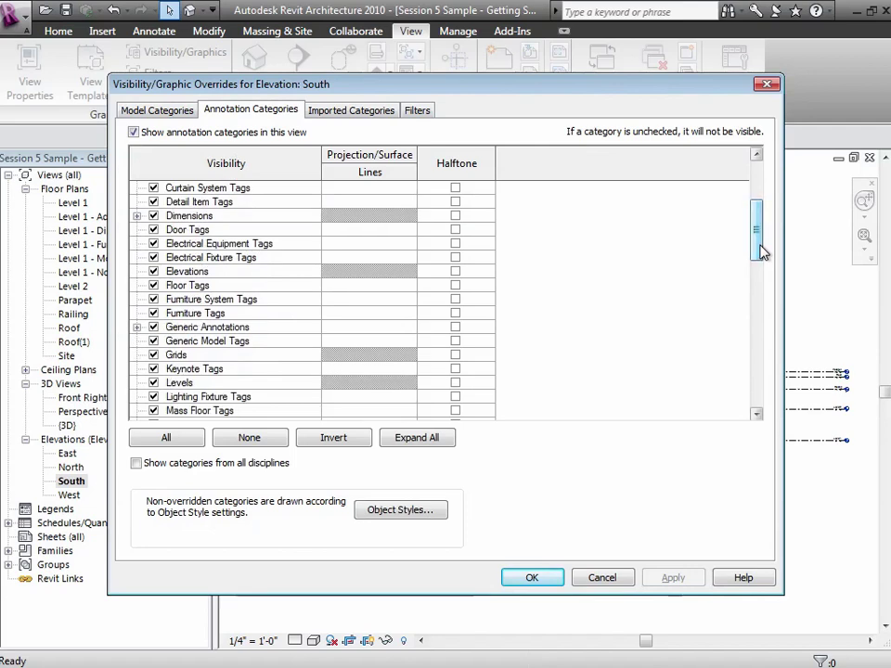
pyautogui.click(154, 382)
pyautogui.click(536, 579)
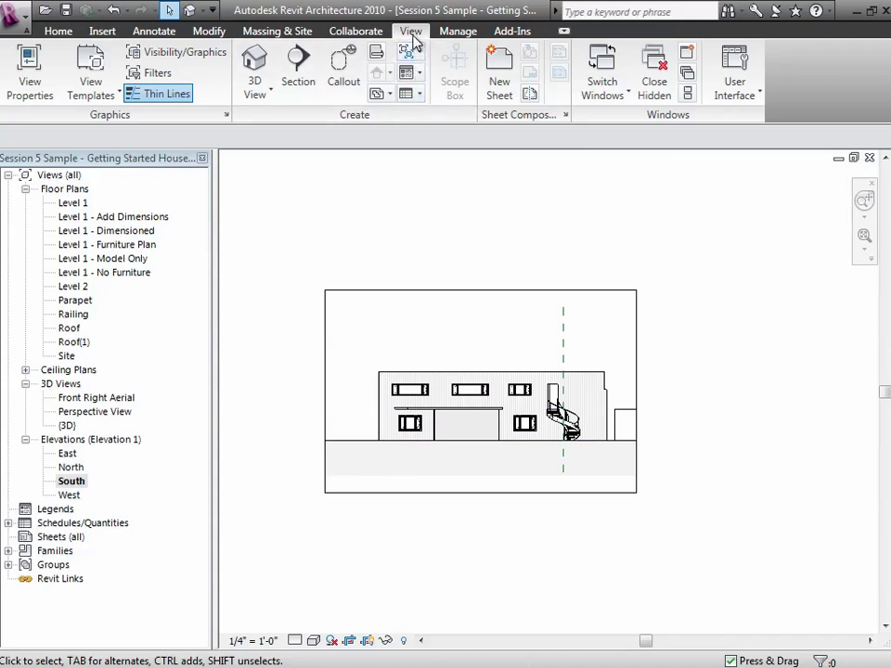
# Create a sheet with the E1 30x42 Horizontal titleblock, then open Level 1 - Add Dimensions
pyautogui.click(502, 76)
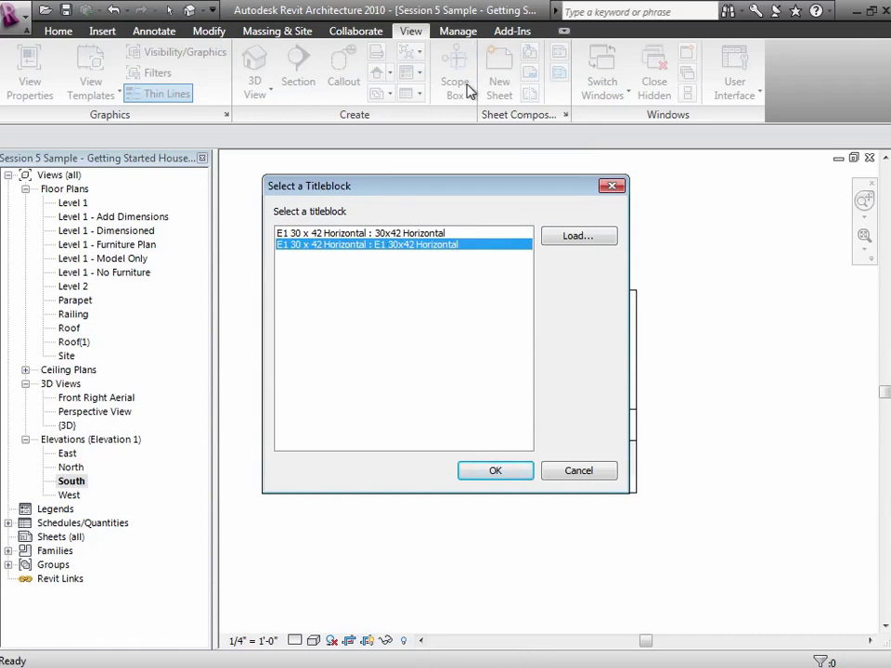
pyautogui.doubleClick(386, 233)
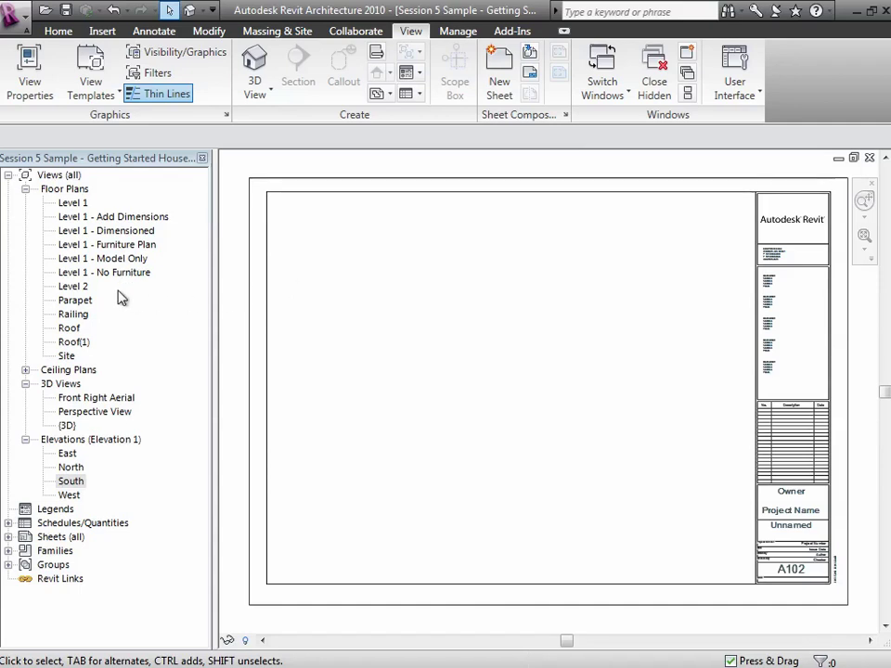
pyautogui.click(135, 219)
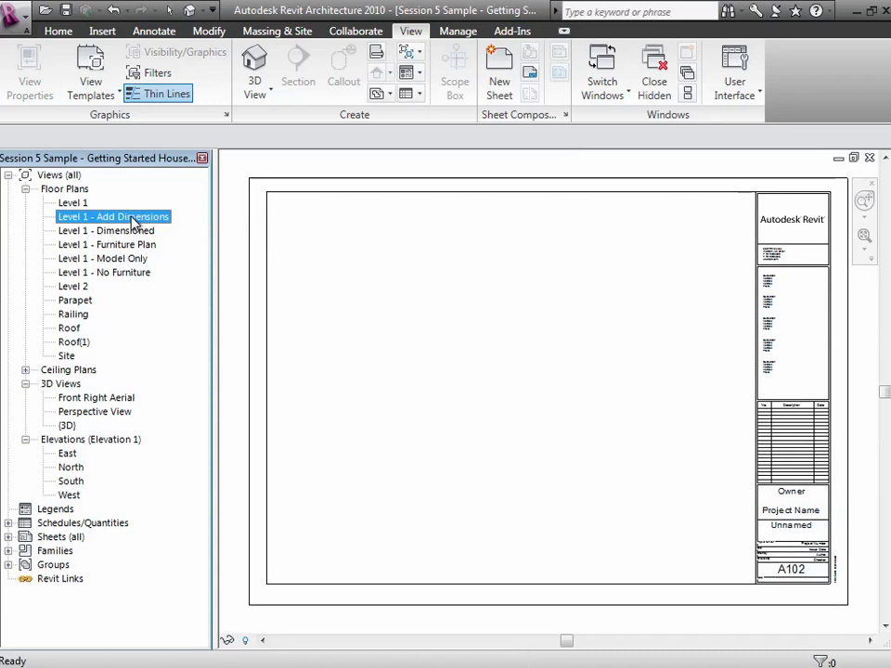
pyautogui.doubleClick(134, 223)
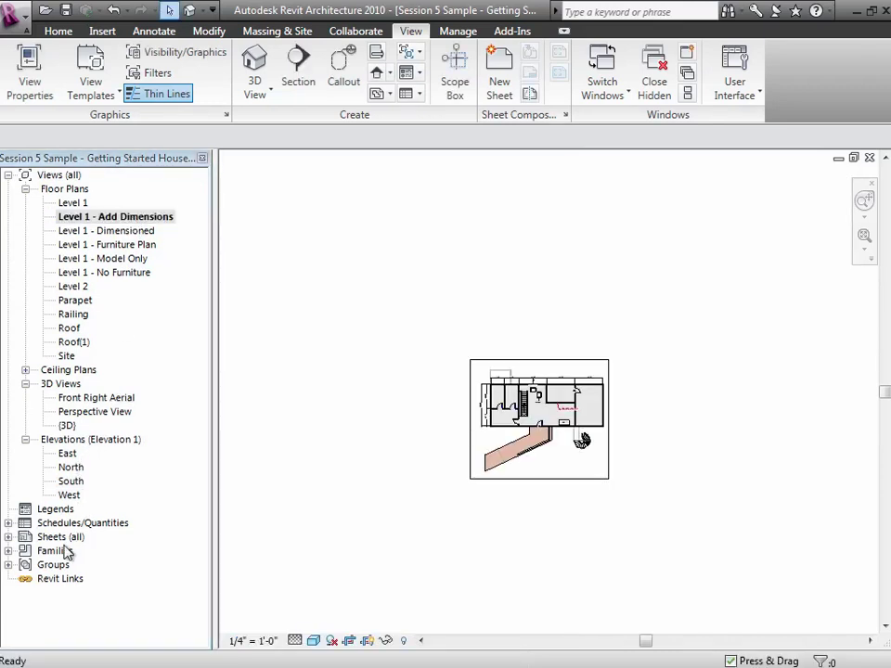
# Open sheet A102 and drop the Level 1 - Add Dimensions plan onto it as a viewport
pyautogui.click(8, 536)
pyautogui.doubleClick(47, 551)
pyautogui.click(94, 217)
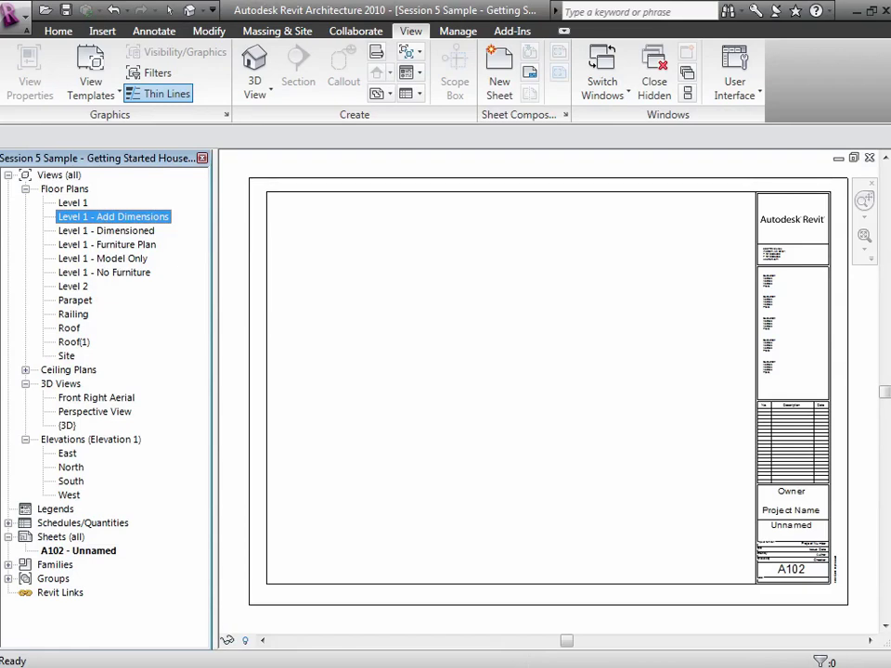
pyautogui.moveTo(94, 217); pyautogui.dragTo(492, 267)
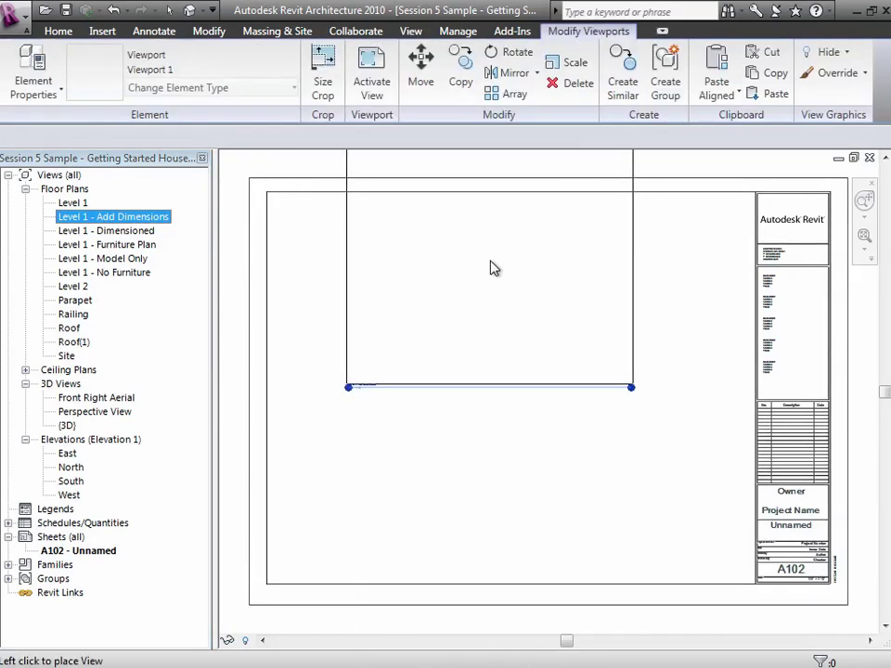
pyautogui.click(424, 338)
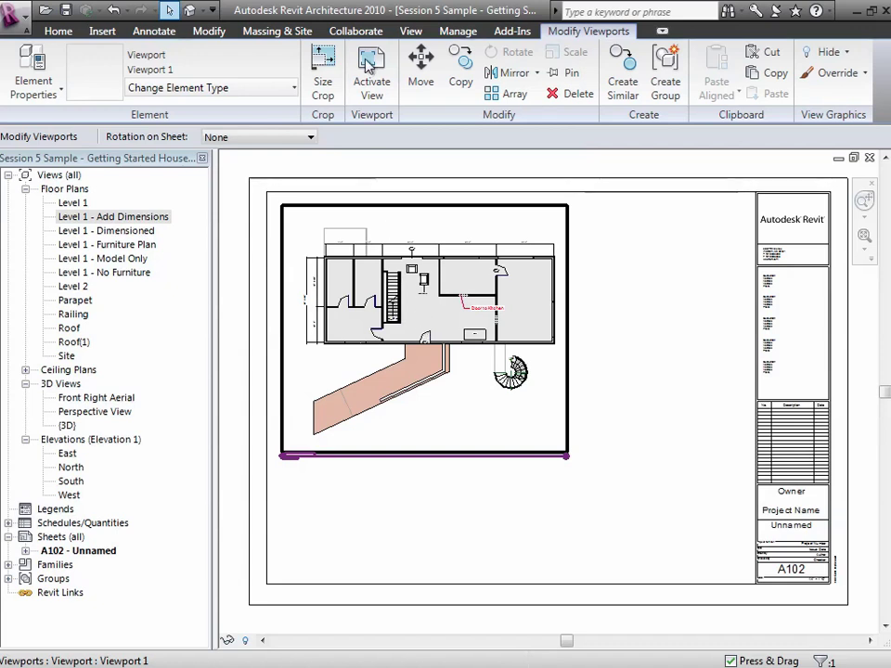
# Create a new sheet A103 with the default title block
pyautogui.click(413, 33)
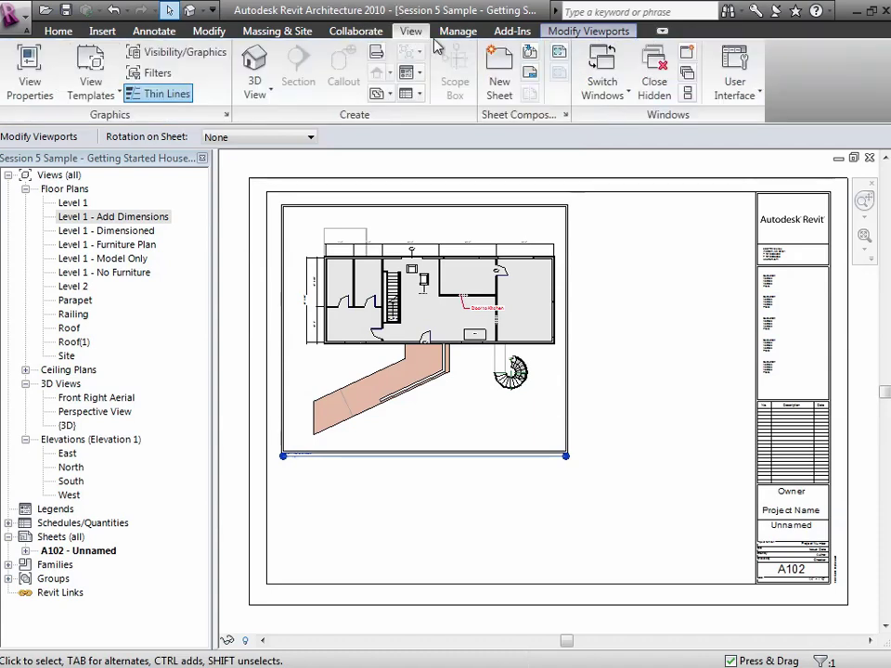
pyautogui.click(507, 86)
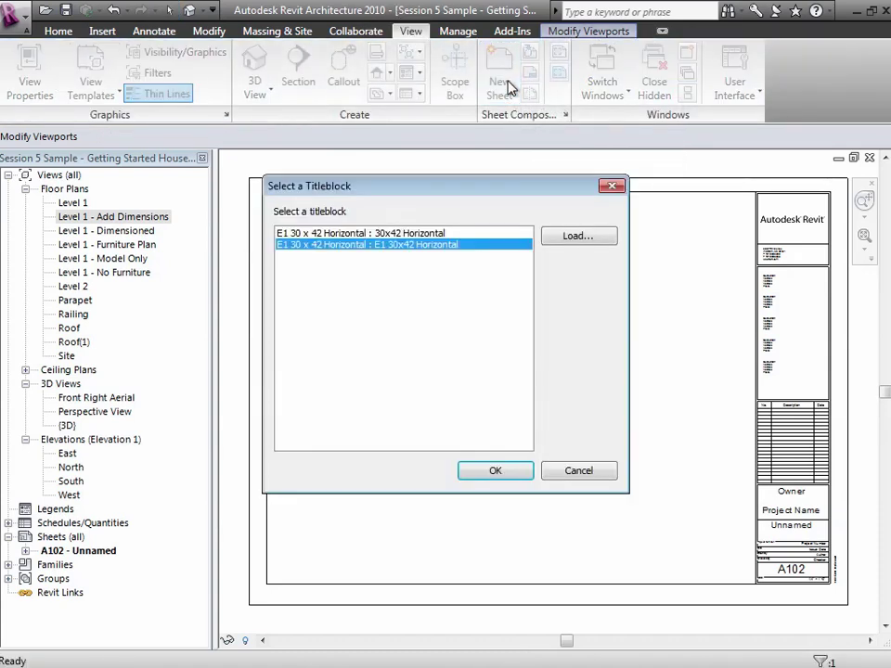
pyautogui.click(498, 474)
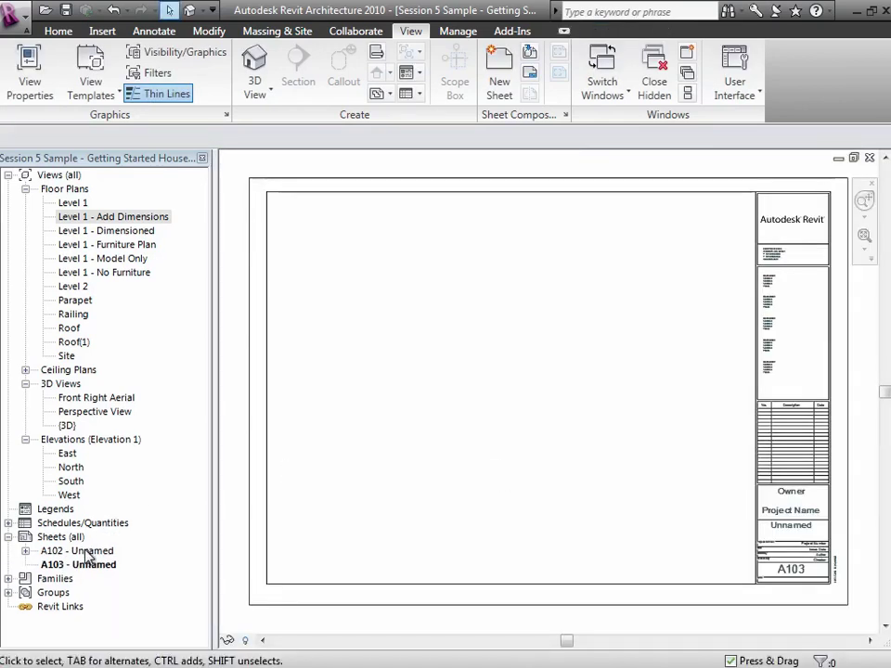
# On sheet A102, set the title block name to Floor Plan, enter the owner, and project Research Lab
pyautogui.doubleClick(85, 551)
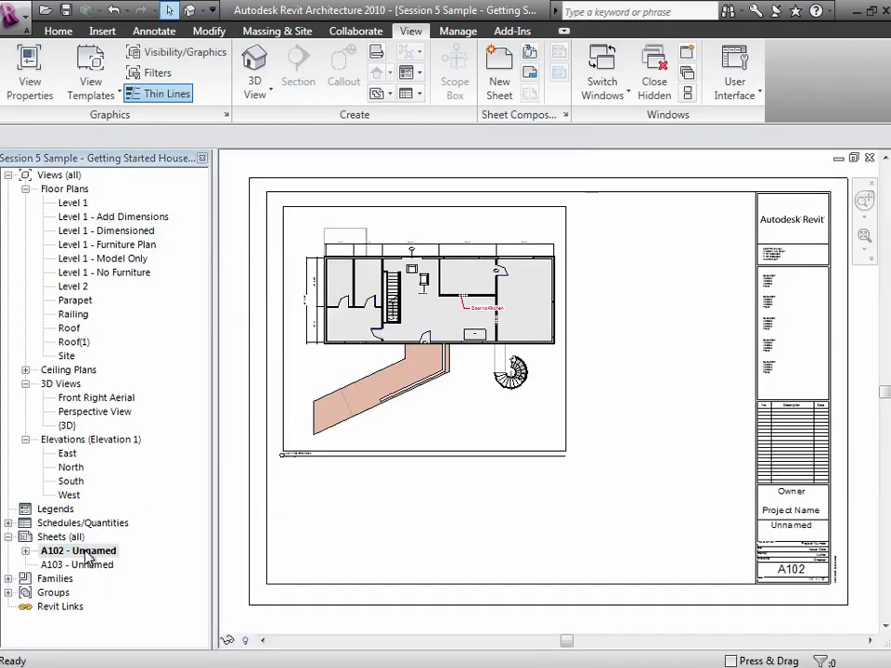
pyautogui.click(803, 533)
pyautogui.click(804, 531)
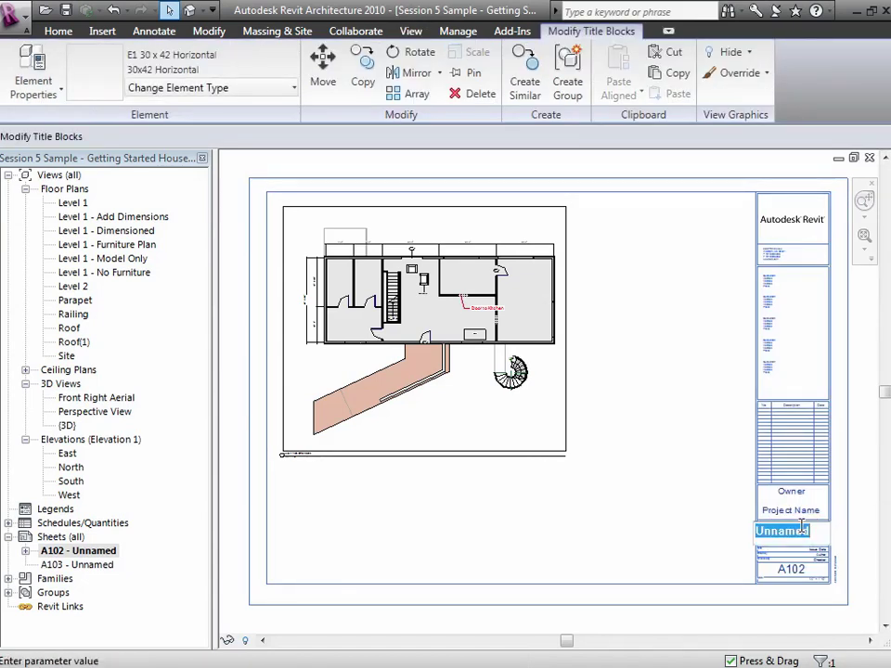
pyautogui.write('Floor Plan')
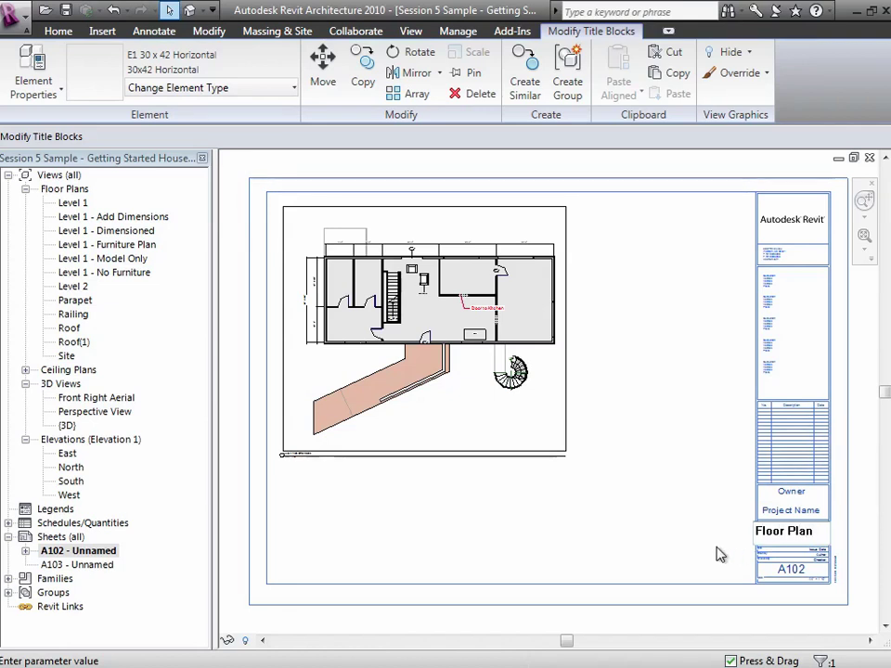
pyautogui.press('Return')
pyautogui.click(800, 494)
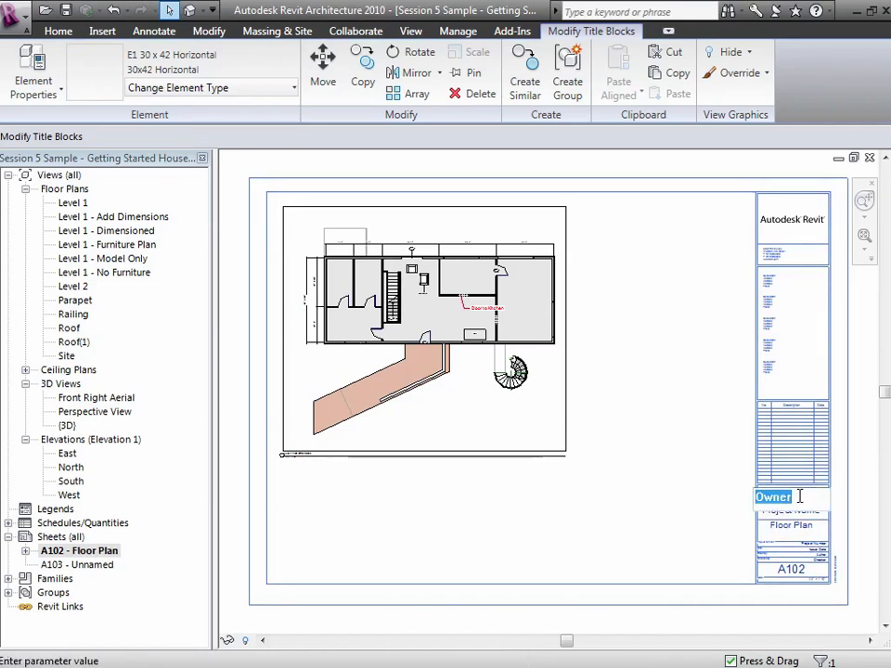
pyautogui.write('Glenn')
pyautogui.click(714, 530)
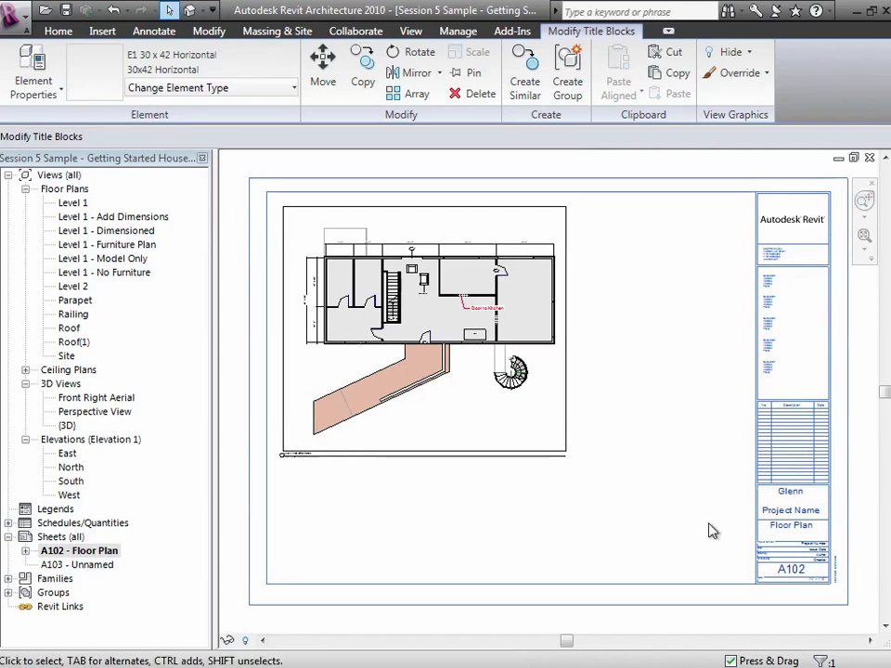
pyautogui.click(791, 509)
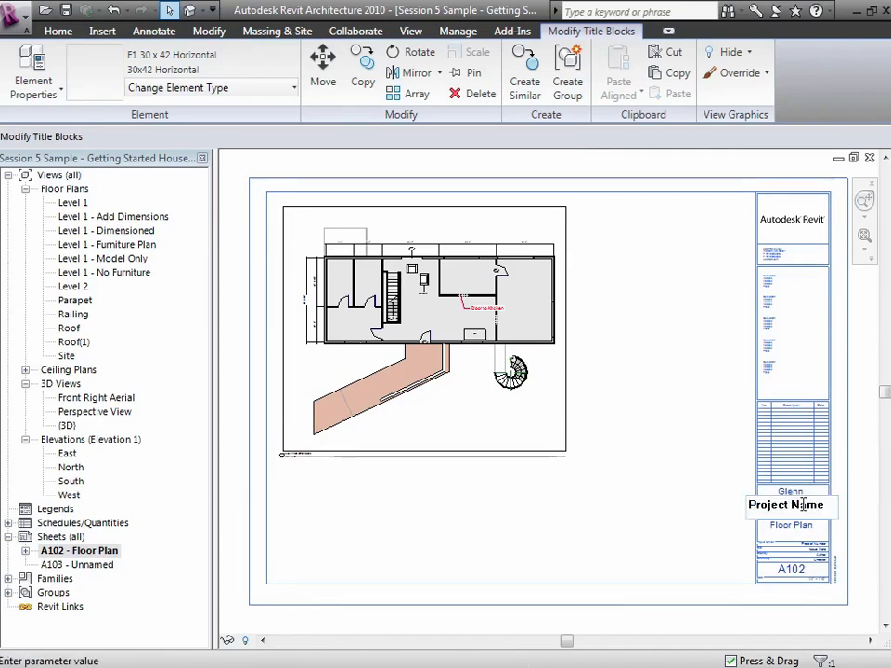
pyautogui.moveTo(825, 506); pyautogui.dragTo(694, 510)
pyautogui.press('Delete')
pyautogui.write('Research Lab')
pyautogui.click(637, 541)
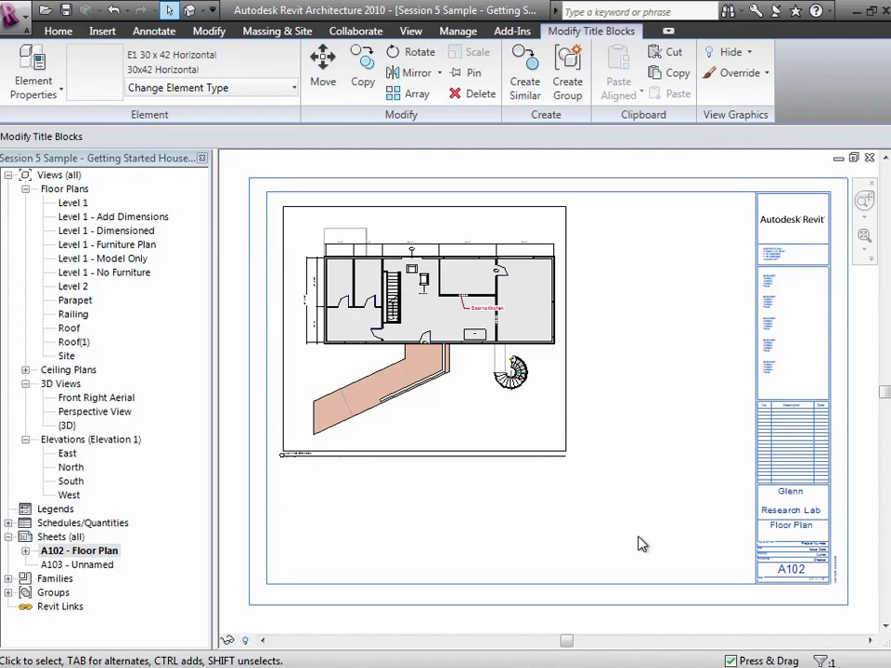
# Rename sheet A103 to Elevations in its title block
pyautogui.doubleClick(66, 565)
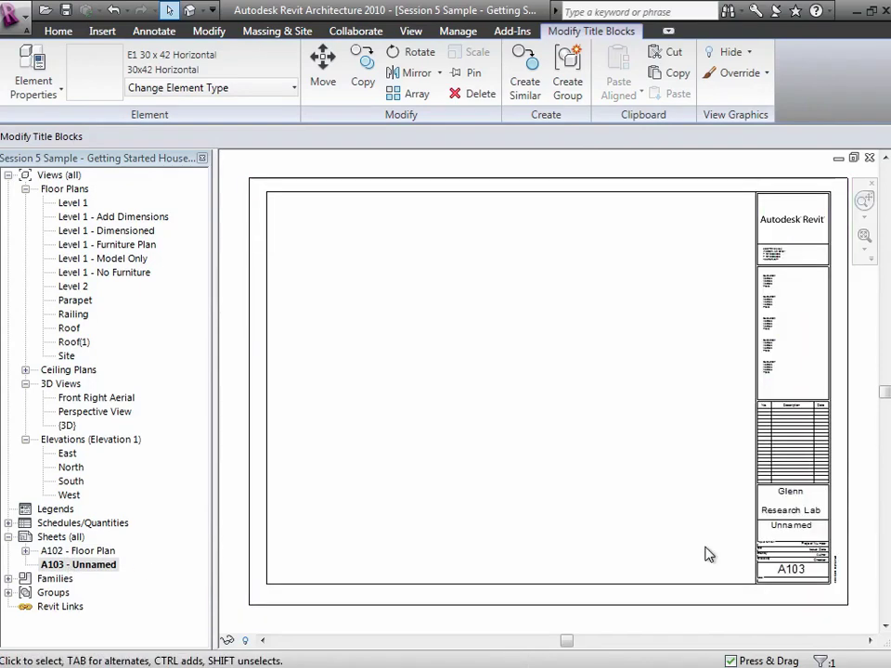
pyautogui.click(784, 531)
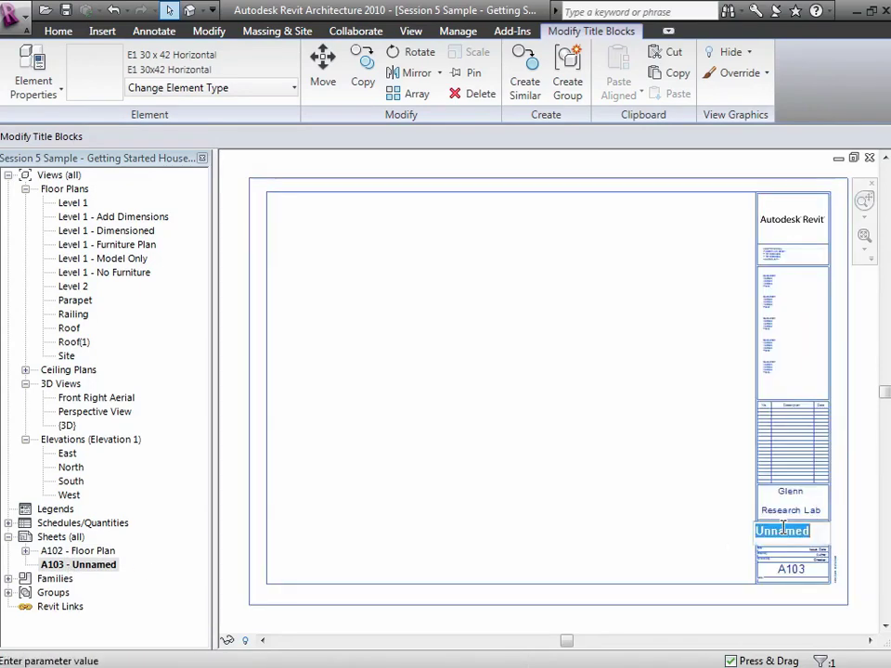
pyautogui.write('Elevations')
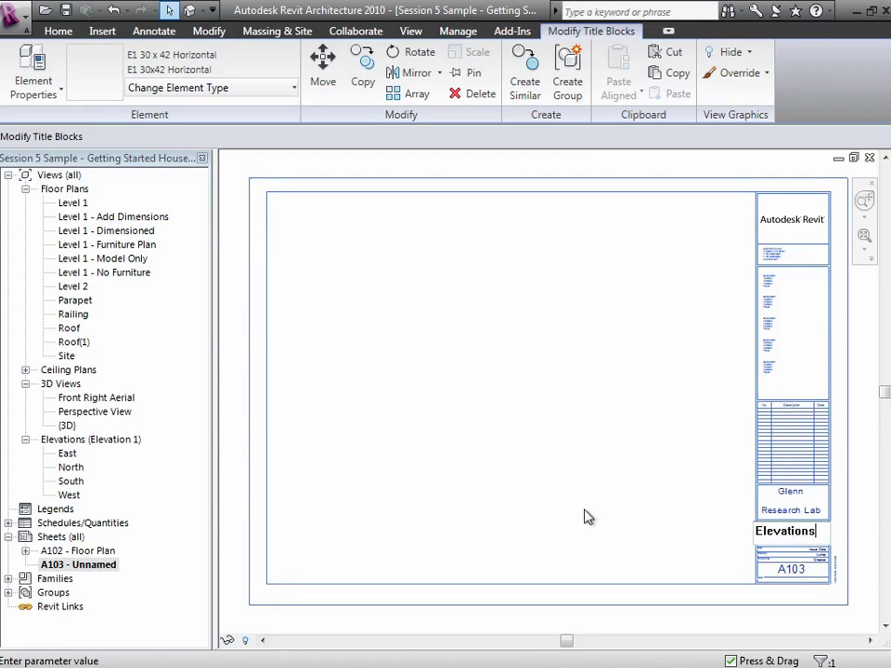
pyautogui.click(548, 499)
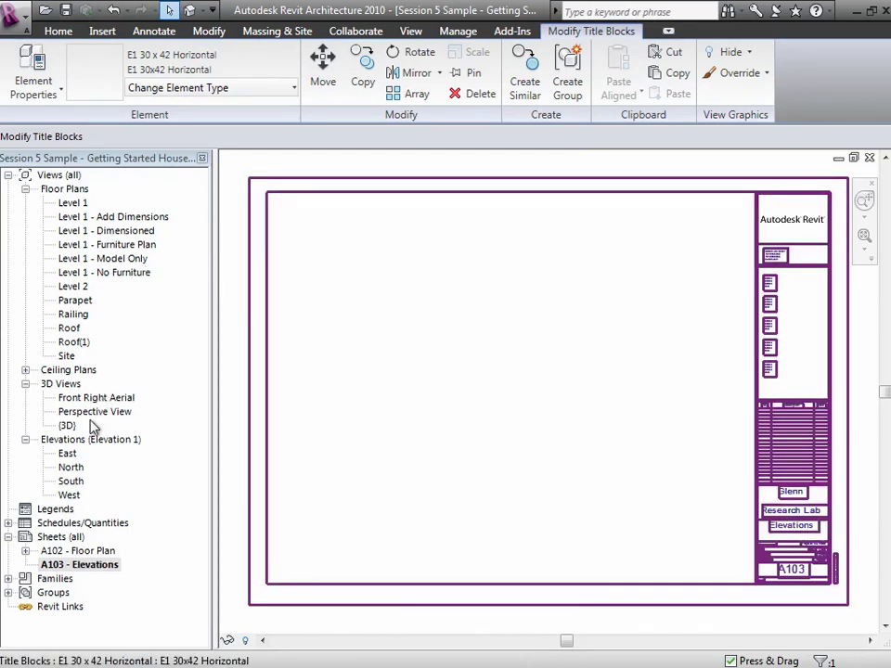
# Place the South elevation near the top of sheet A103 Elevations
pyautogui.doubleClick(71, 481)
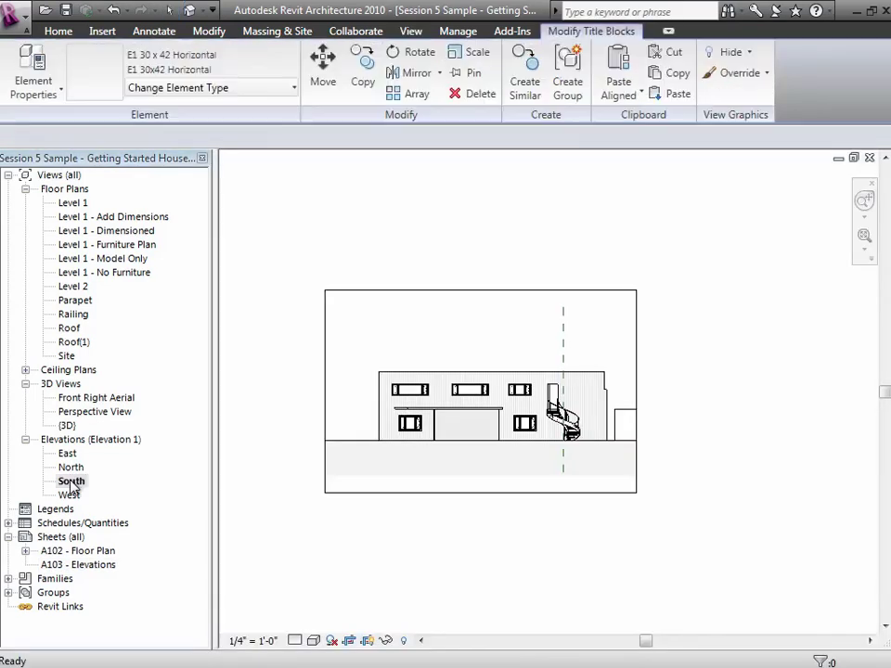
pyautogui.doubleClick(75, 566)
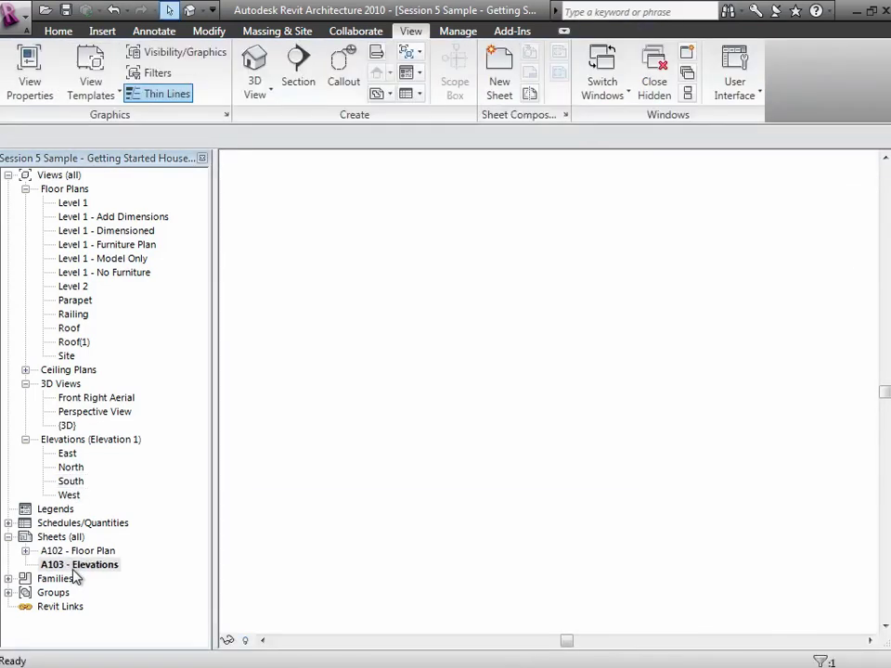
pyautogui.click(72, 481)
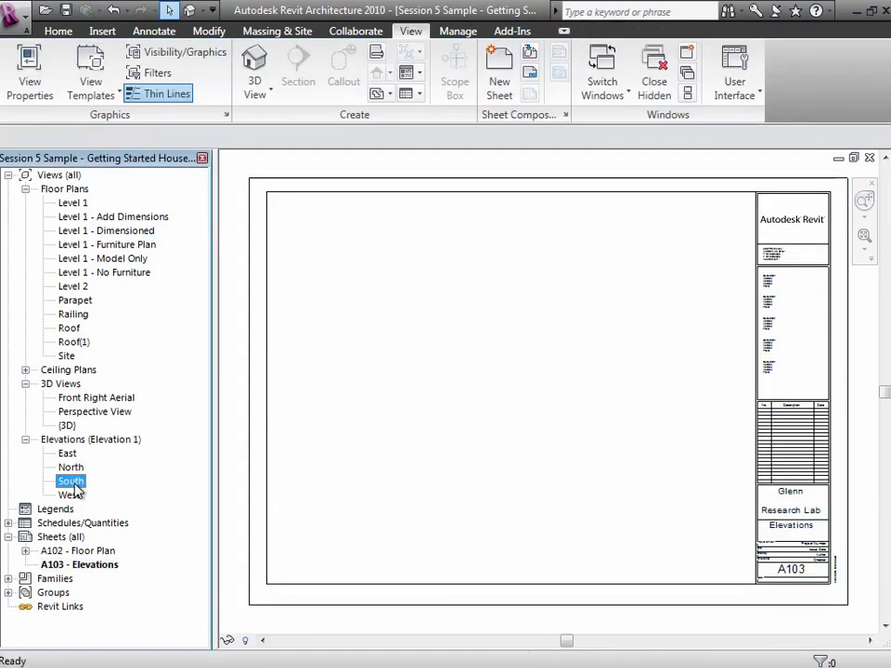
pyautogui.moveTo(74, 484); pyautogui.dragTo(432, 252)
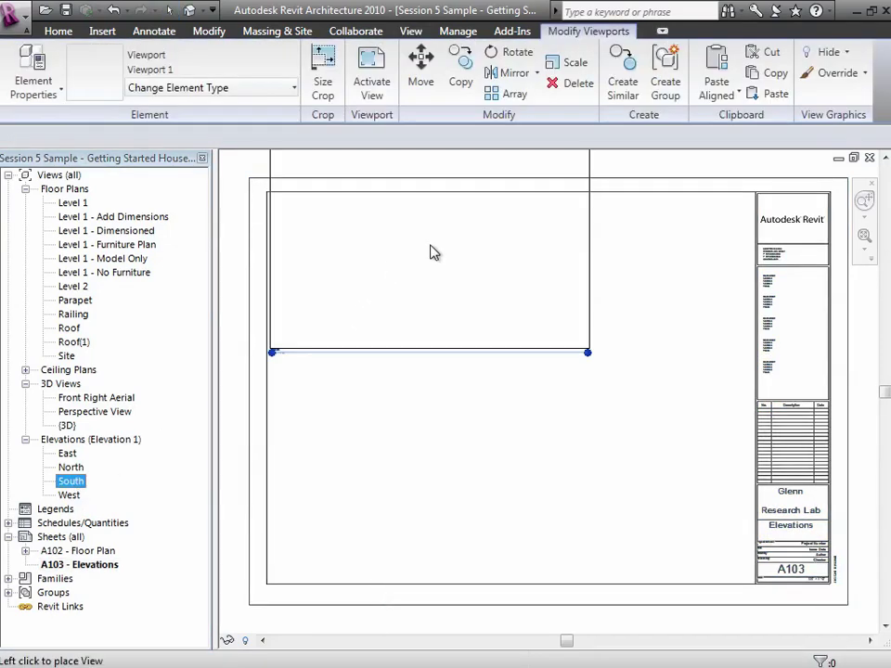
pyautogui.click(433, 310)
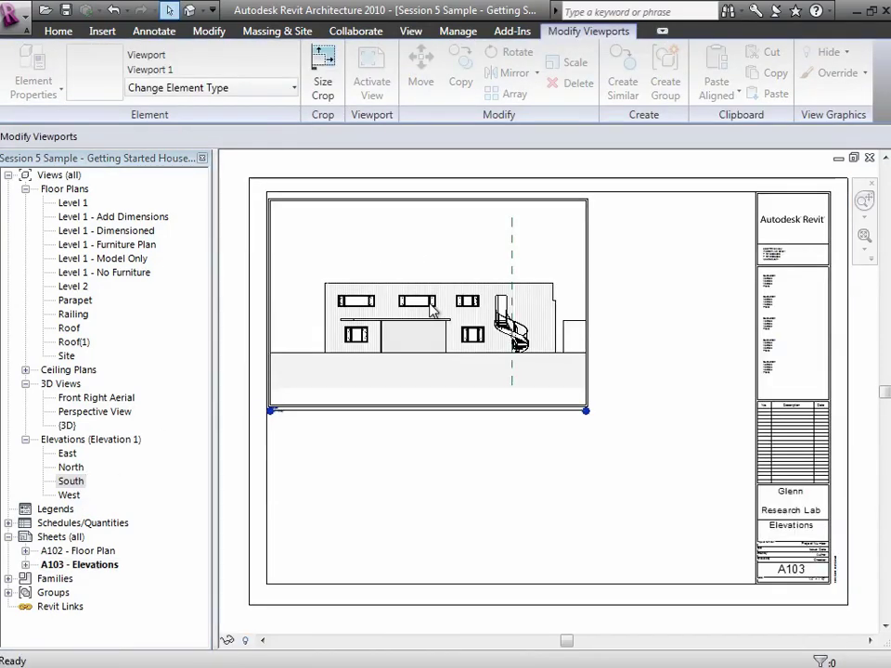
# Place the North elevation below the South one, then reopen the South elevation view
pyautogui.click(74, 469)
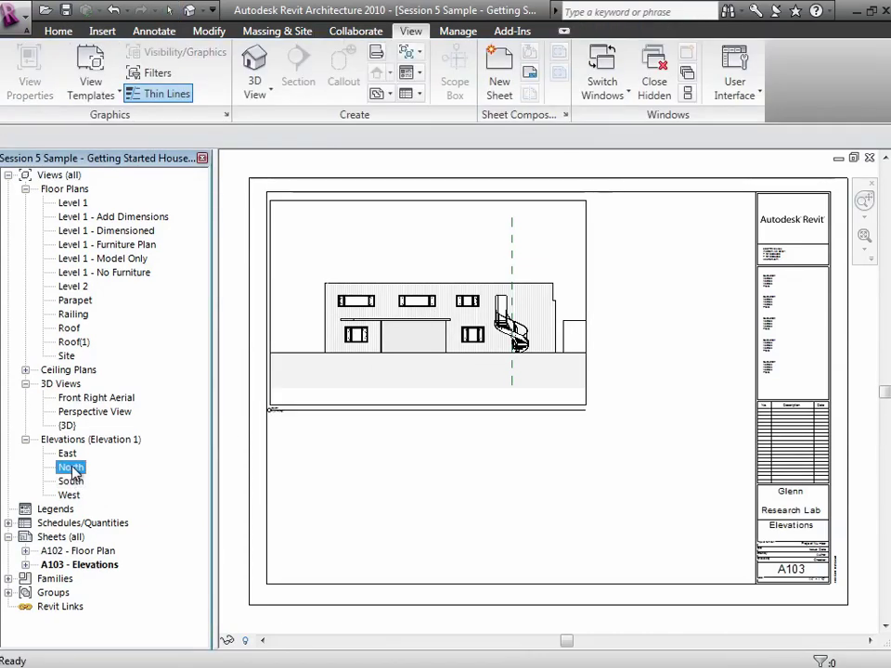
pyautogui.moveTo(84, 474); pyautogui.dragTo(422, 466)
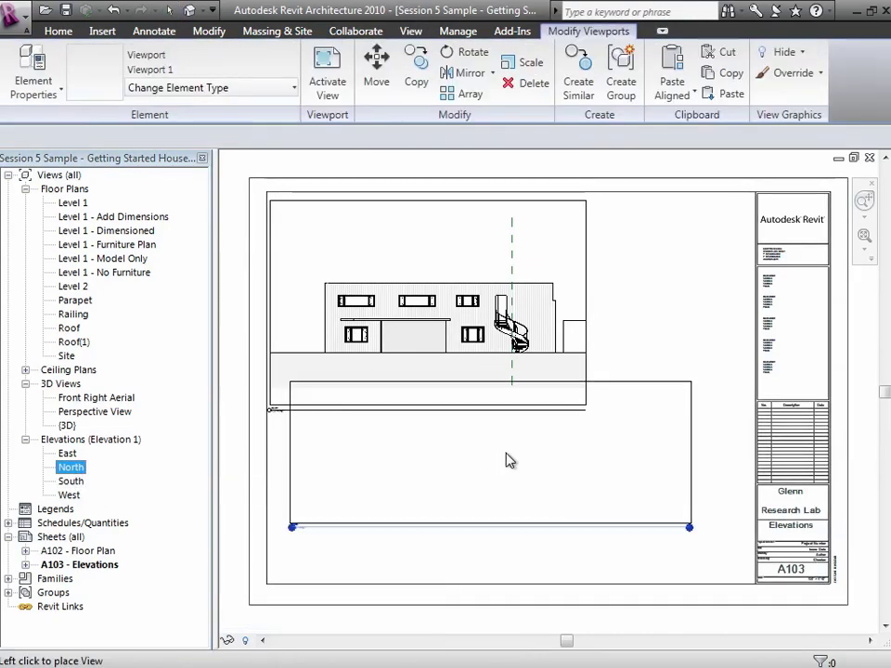
pyautogui.click(489, 507)
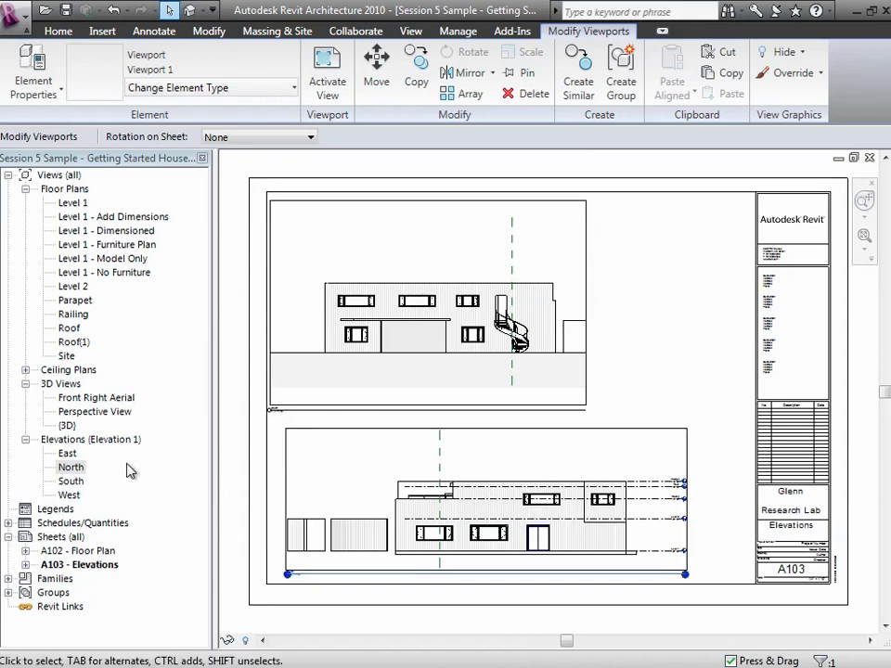
pyautogui.doubleClick(74, 481)
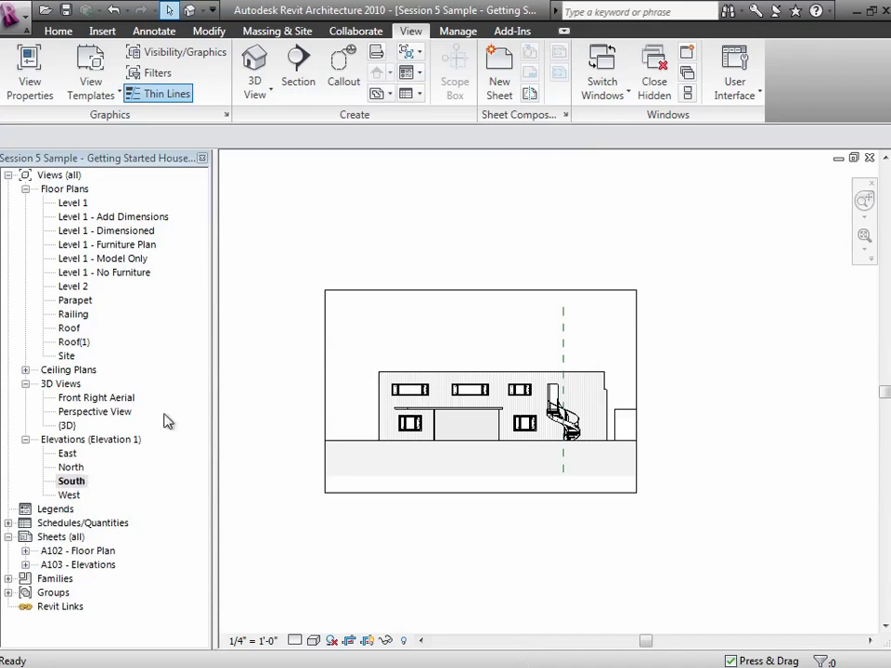
# Create a custom elevation view template from the South elevation with Fine detail level
pyautogui.click(108, 92)
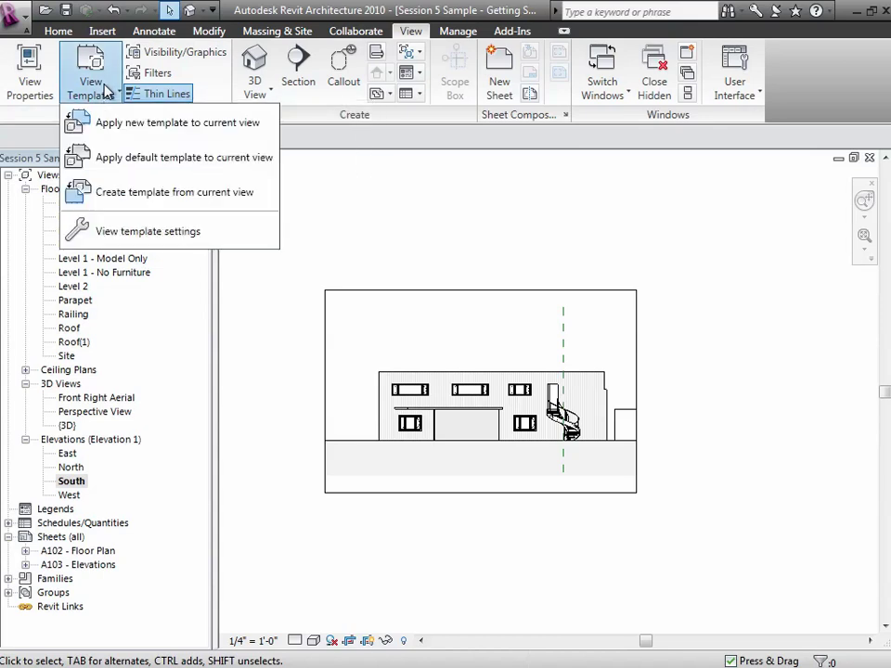
pyautogui.click(139, 202)
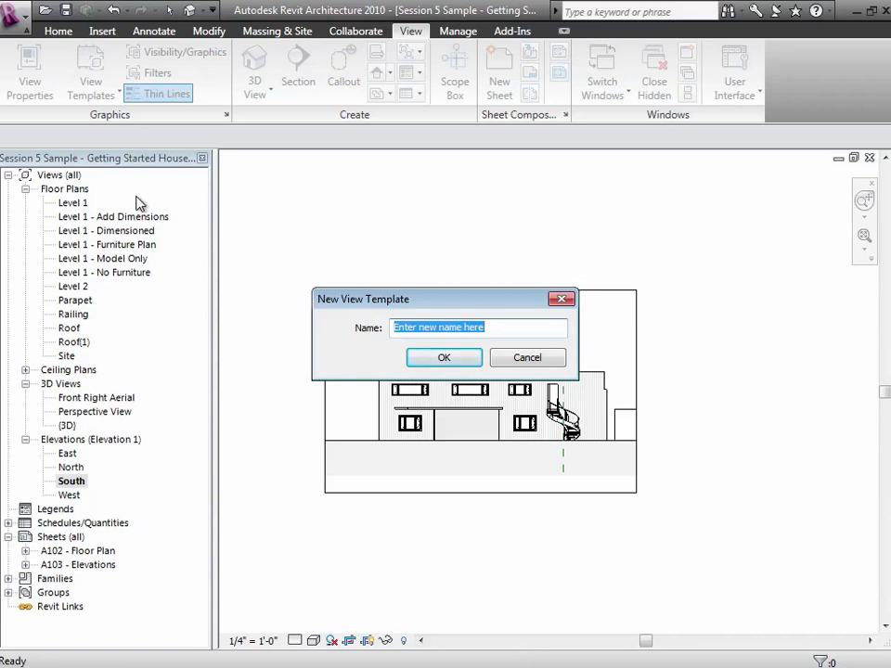
pyautogui.write('Glenn')
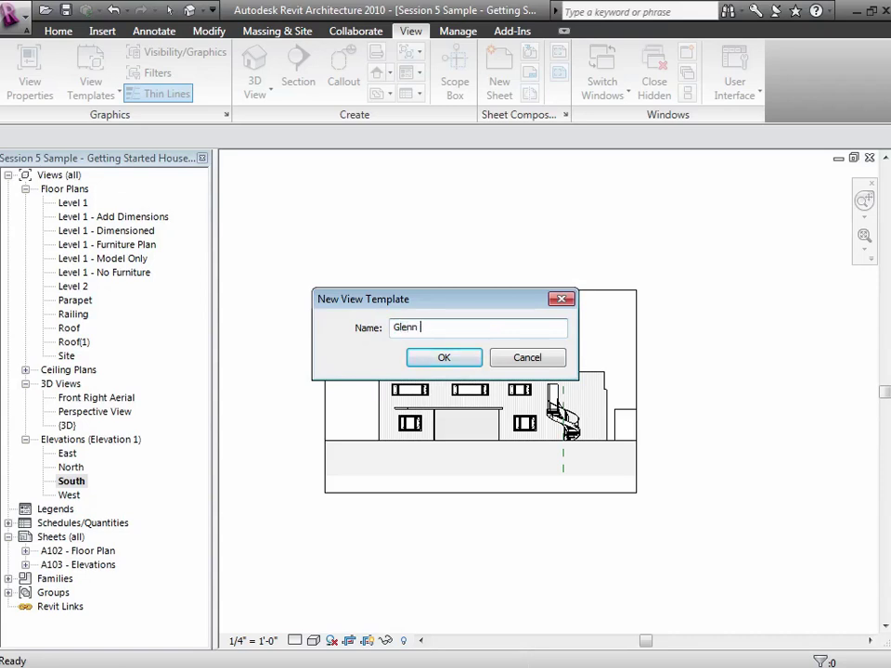
pyautogui.write("'s Custom Elevation Settings")
pyautogui.press('Return')
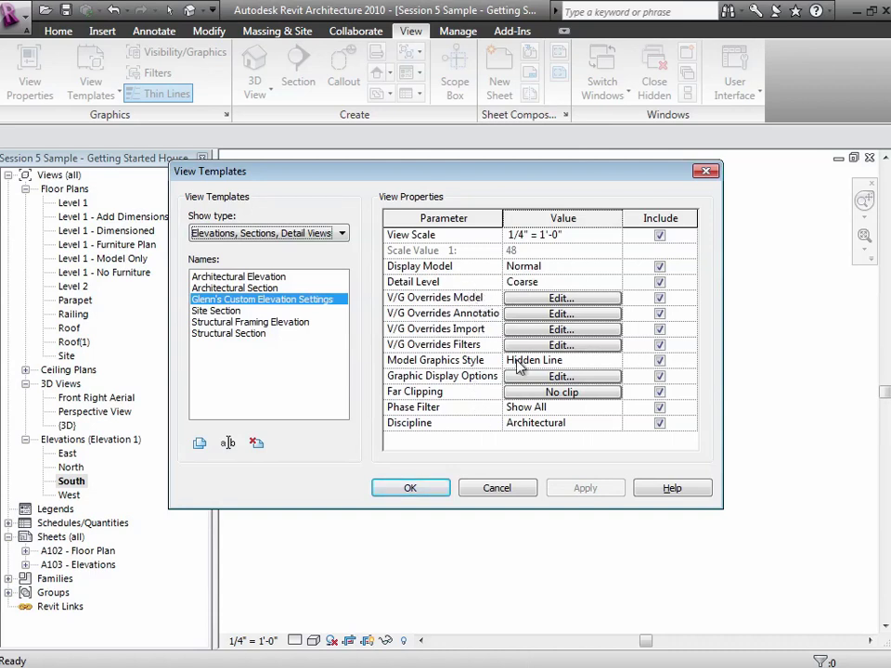
pyautogui.click(617, 292)
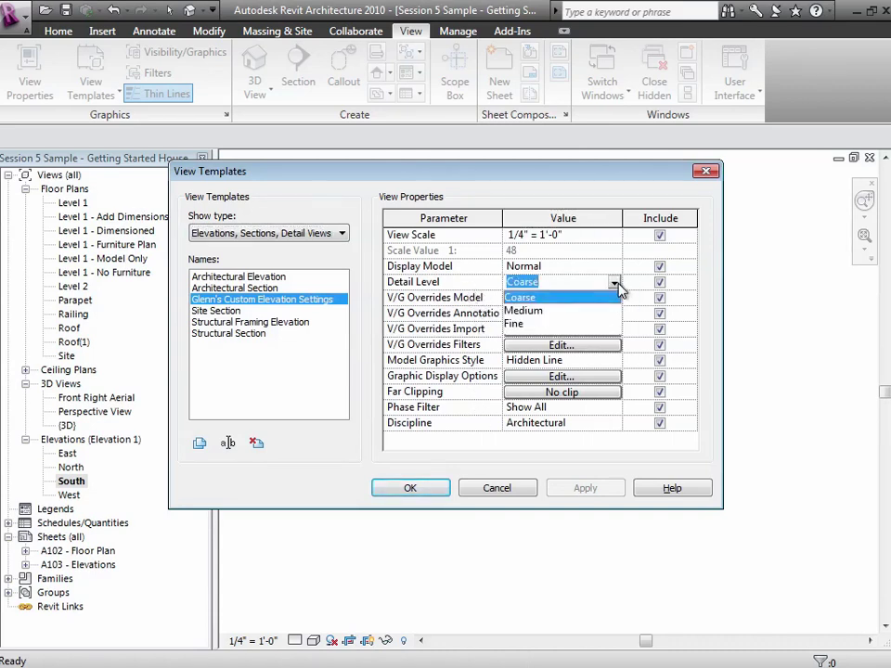
pyautogui.click(551, 325)
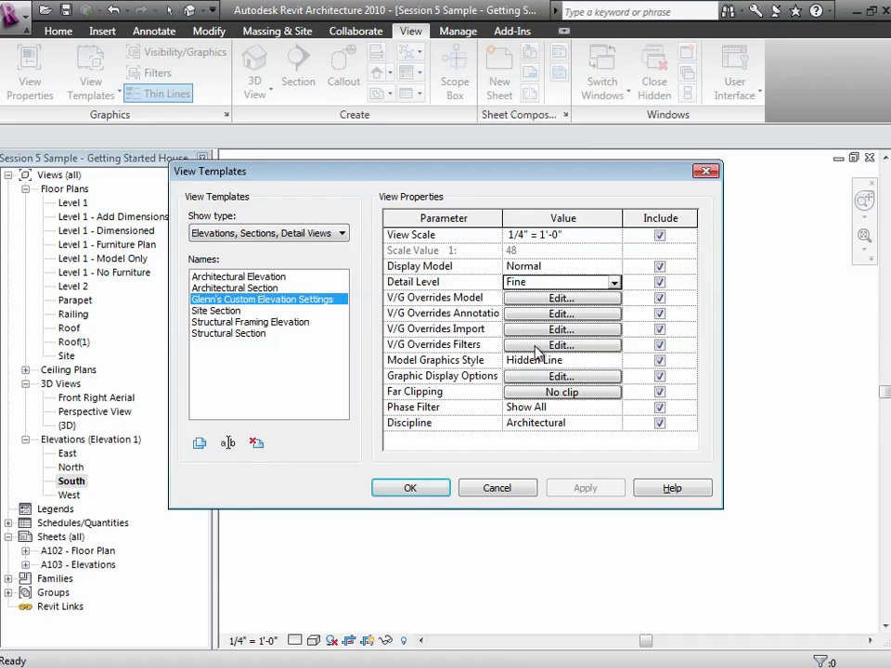
pyautogui.click(410, 489)
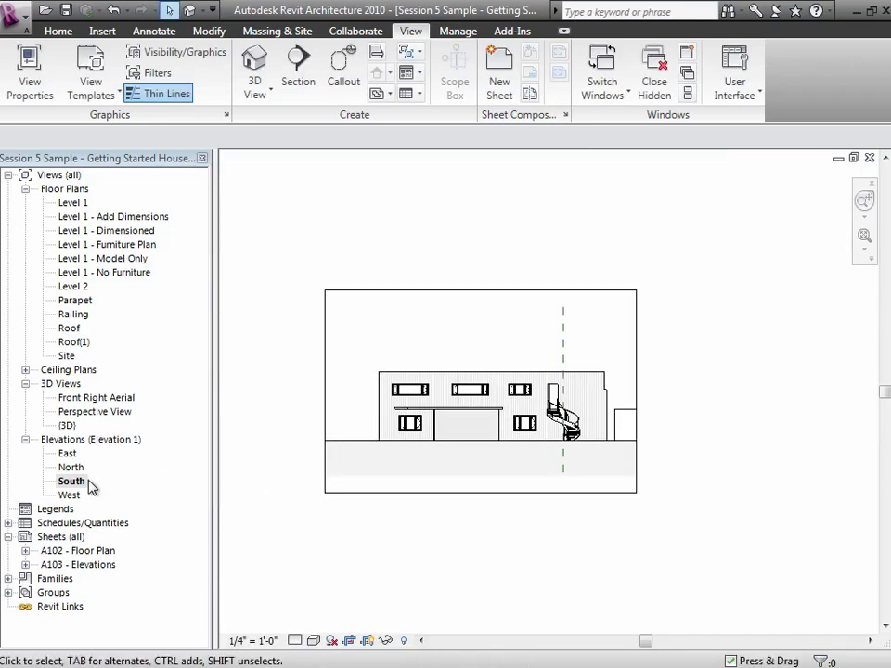
# Open the North elevation and apply the custom elevation template to it
pyautogui.doubleClick(72, 468)
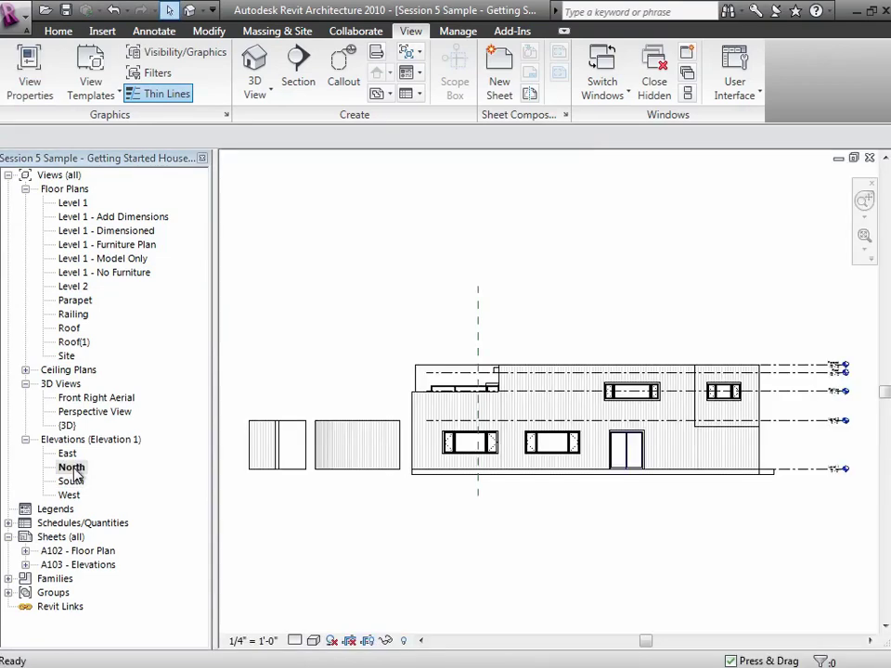
pyautogui.click(117, 94)
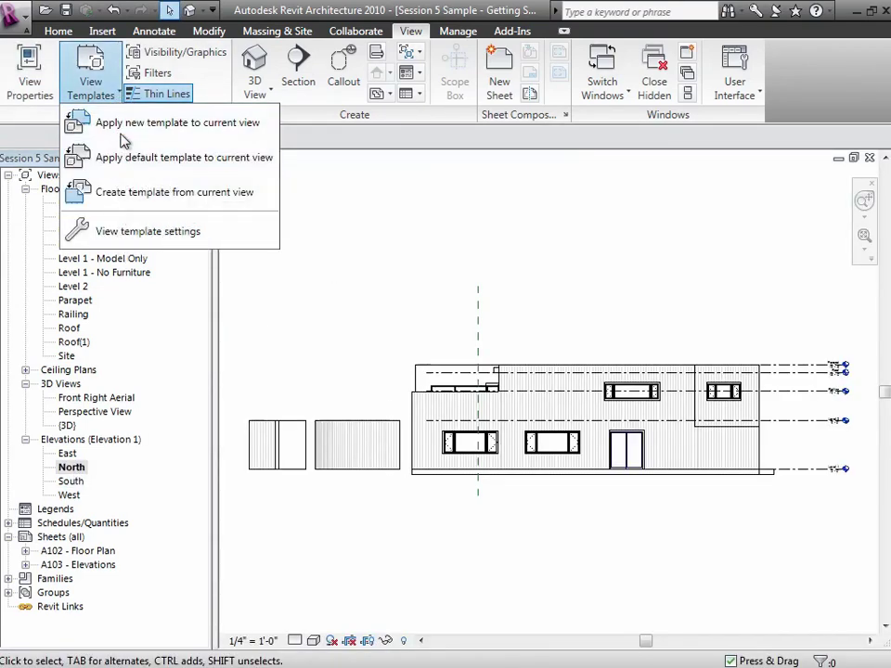
pyautogui.click(120, 128)
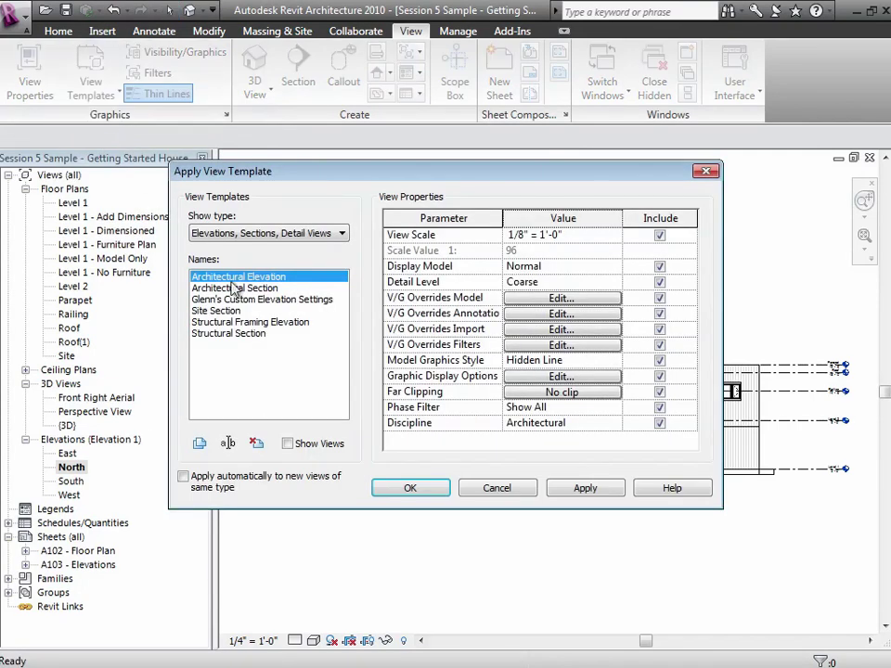
pyautogui.click(265, 299)
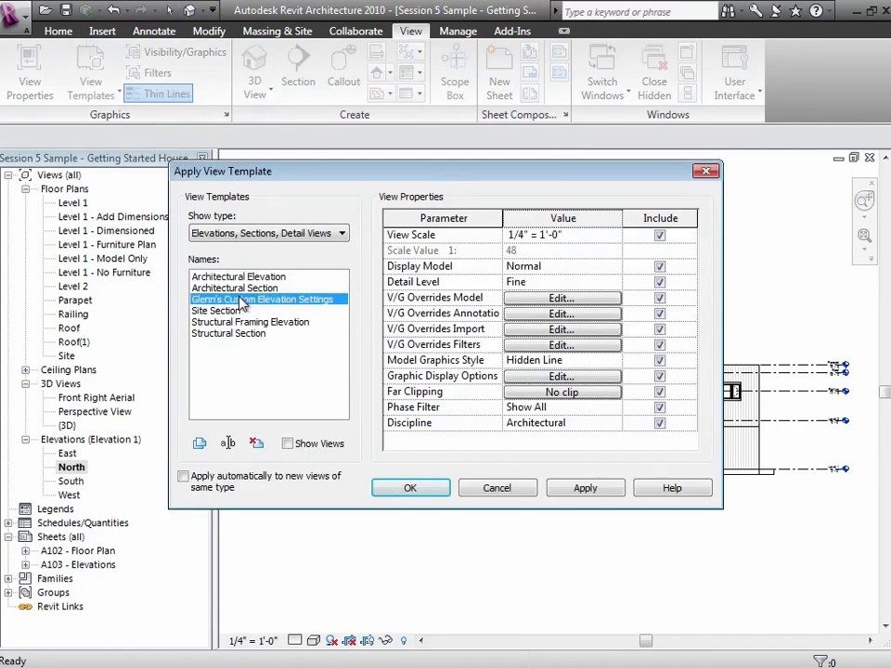
pyautogui.click(583, 487)
pyautogui.click(438, 492)
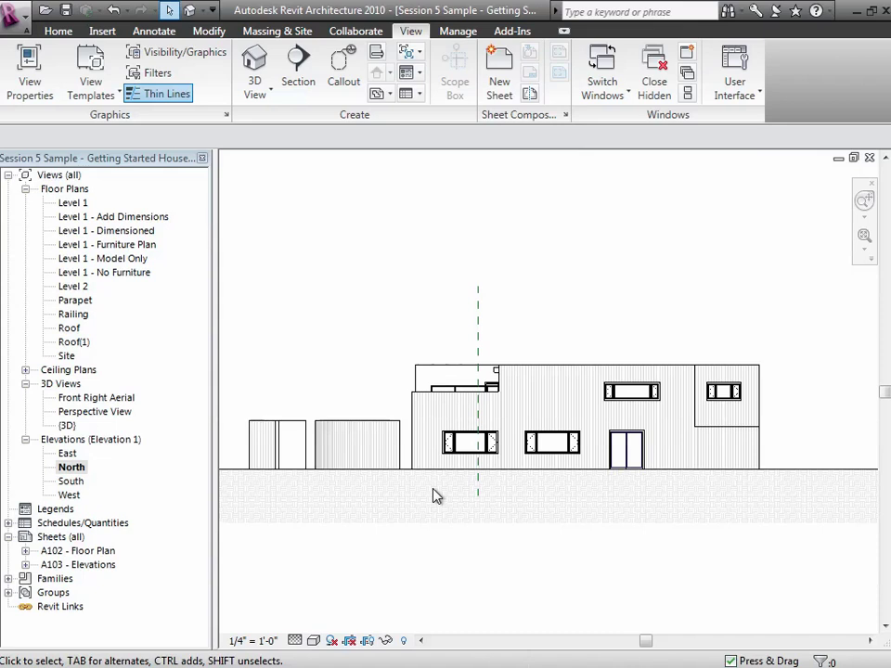
# Show the North elevation's Coarse, Medium and Fine detail level choices
pyautogui.click(294, 641)
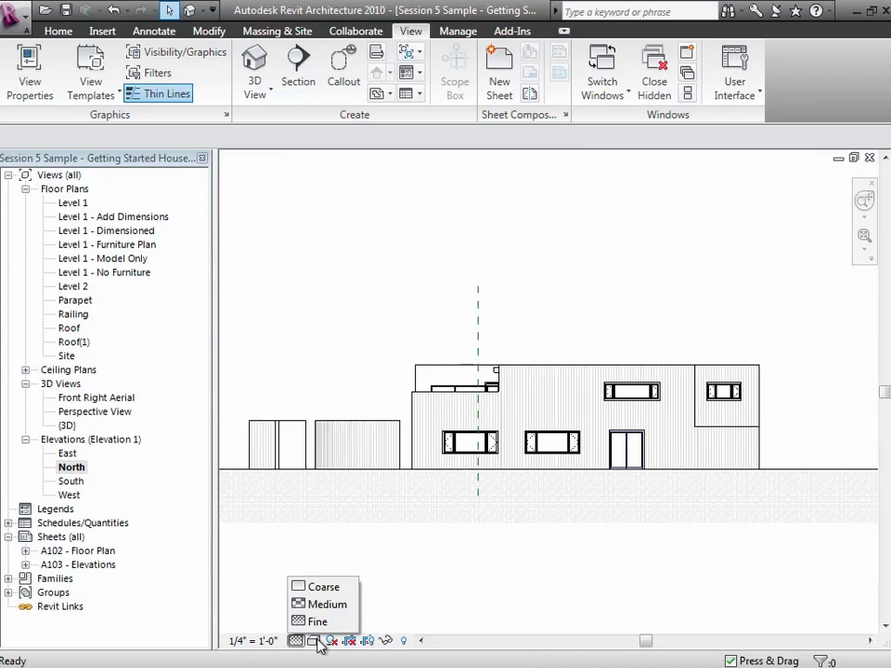
# Set the North elevation's visual style to Shading with Edges and turn Shadows On
pyautogui.click(315, 641)
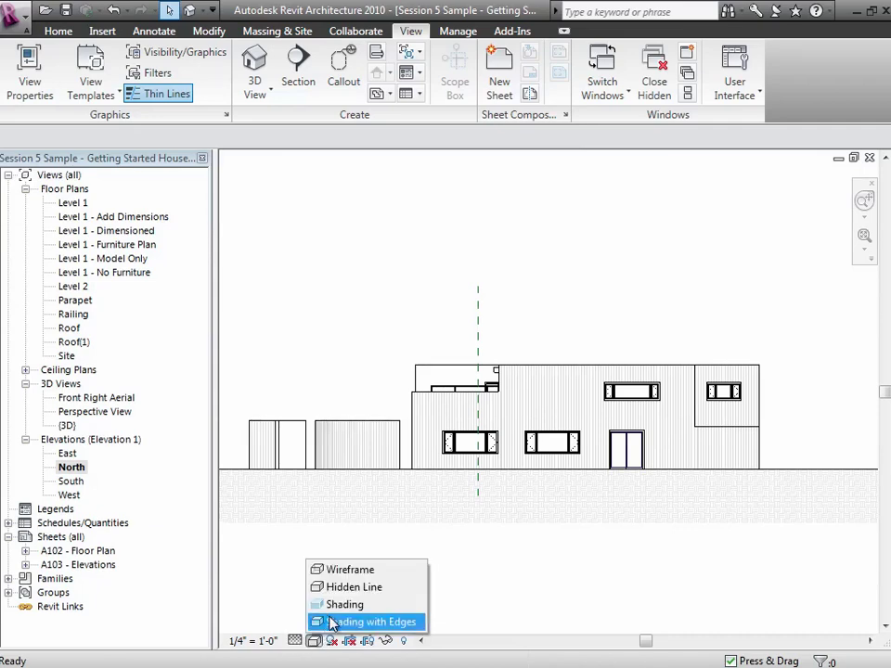
pyautogui.click(333, 622)
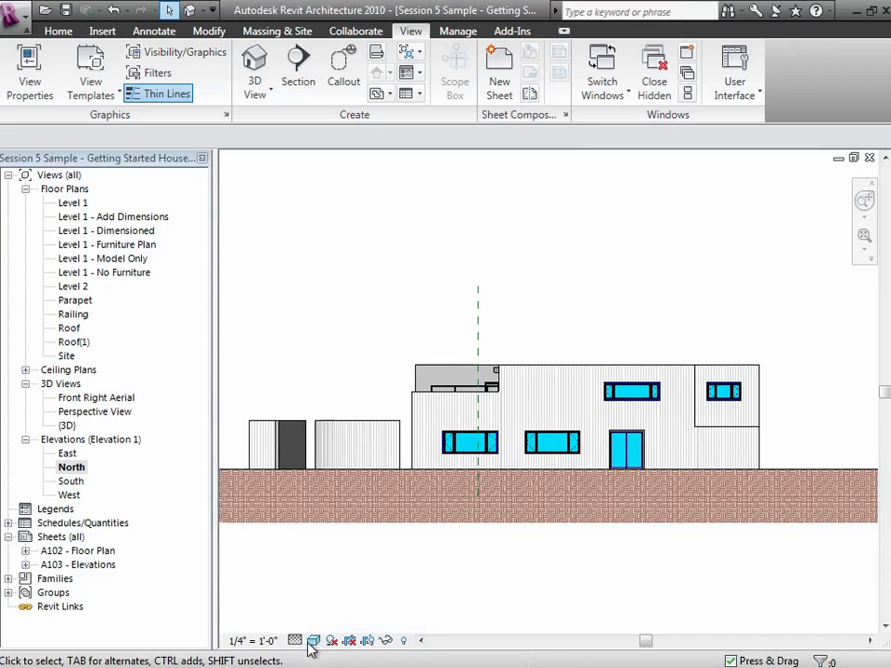
pyautogui.click(313, 642)
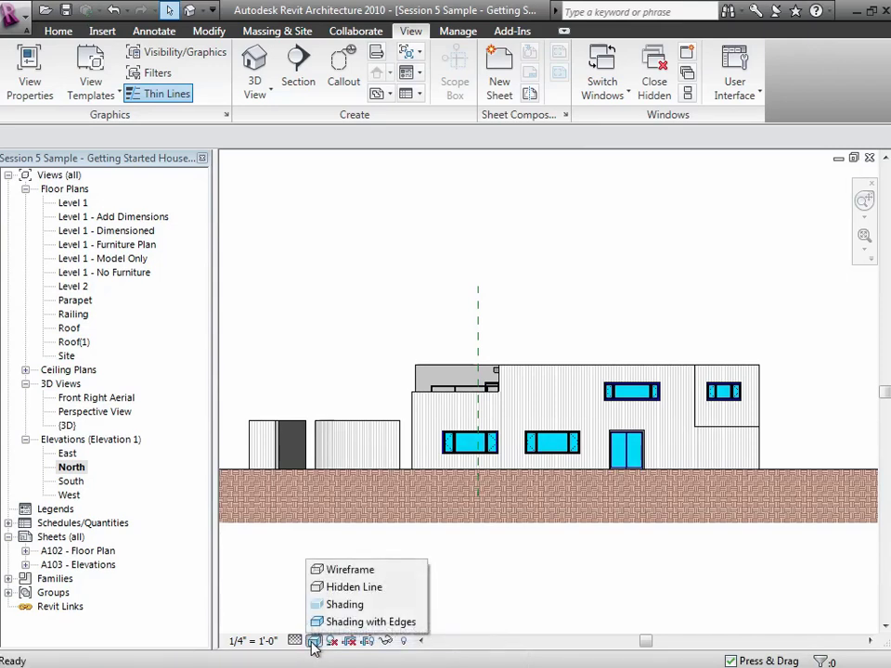
pyautogui.click(343, 589)
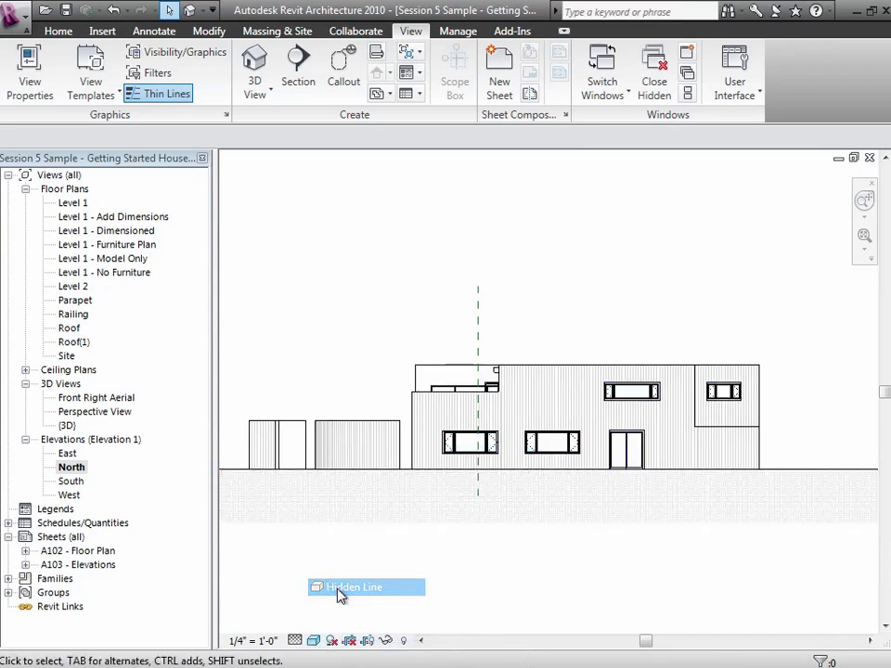
pyautogui.click(316, 641)
pyautogui.click(370, 622)
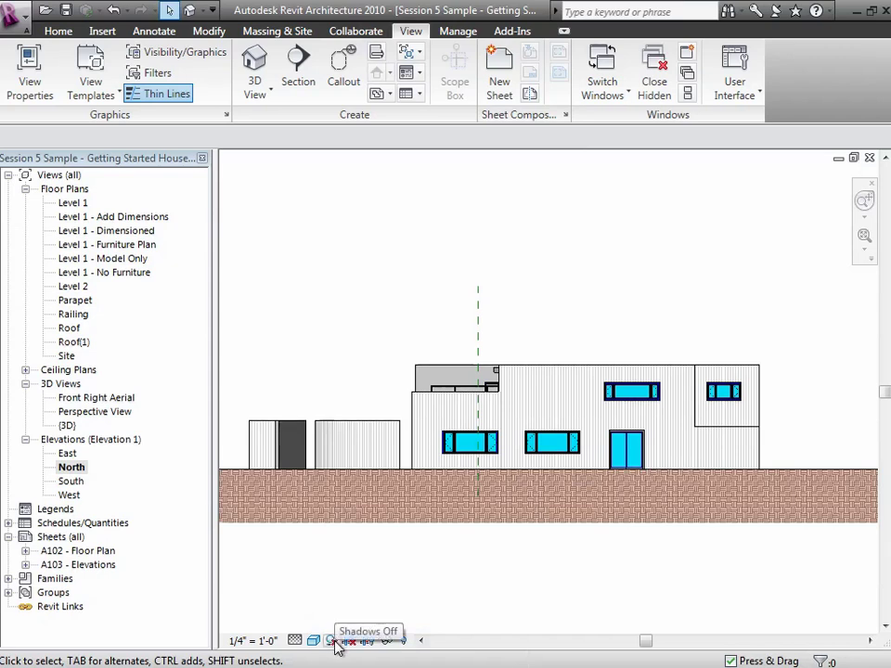
pyautogui.click(338, 643)
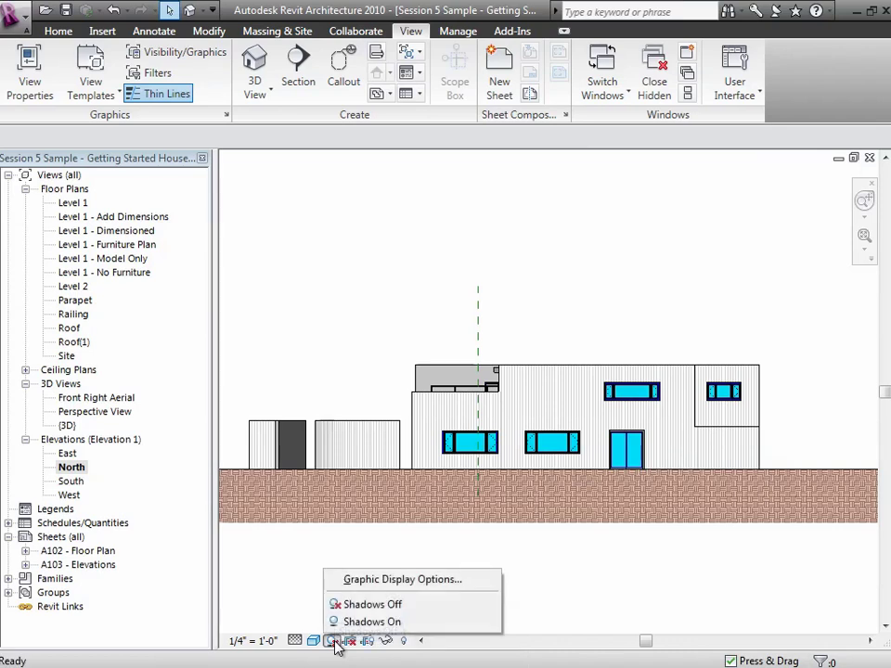
pyautogui.click(360, 623)
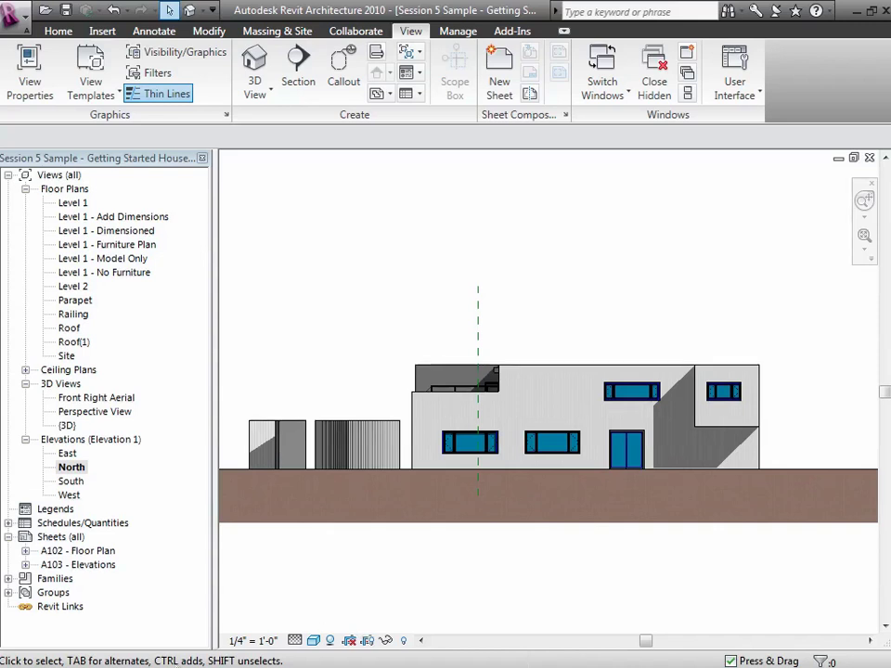
# Open the South elevation, turn Shadows On, then open sheet A103 - Elevations
pyautogui.doubleClick(86, 485)
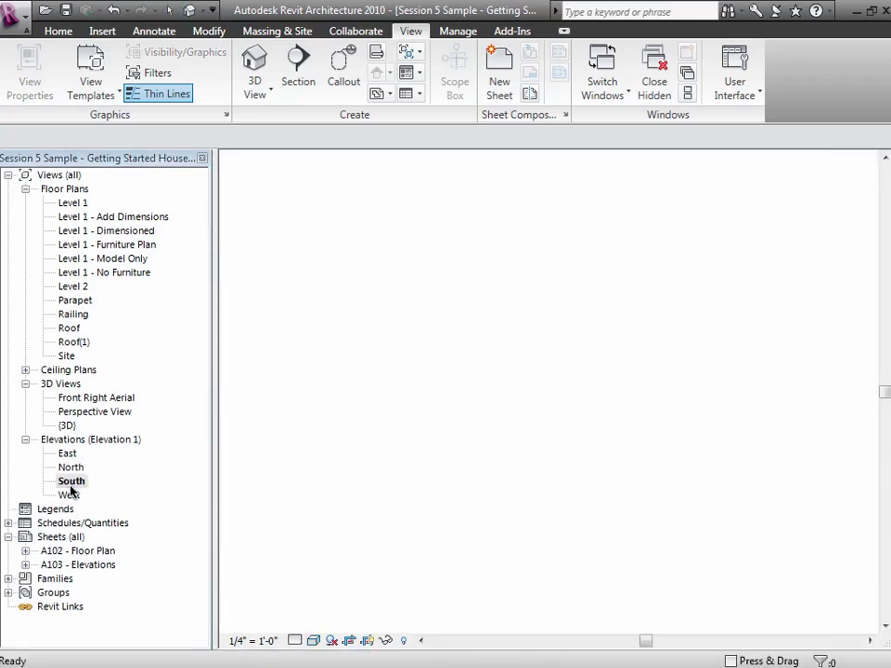
pyautogui.click(333, 640)
pyautogui.click(345, 622)
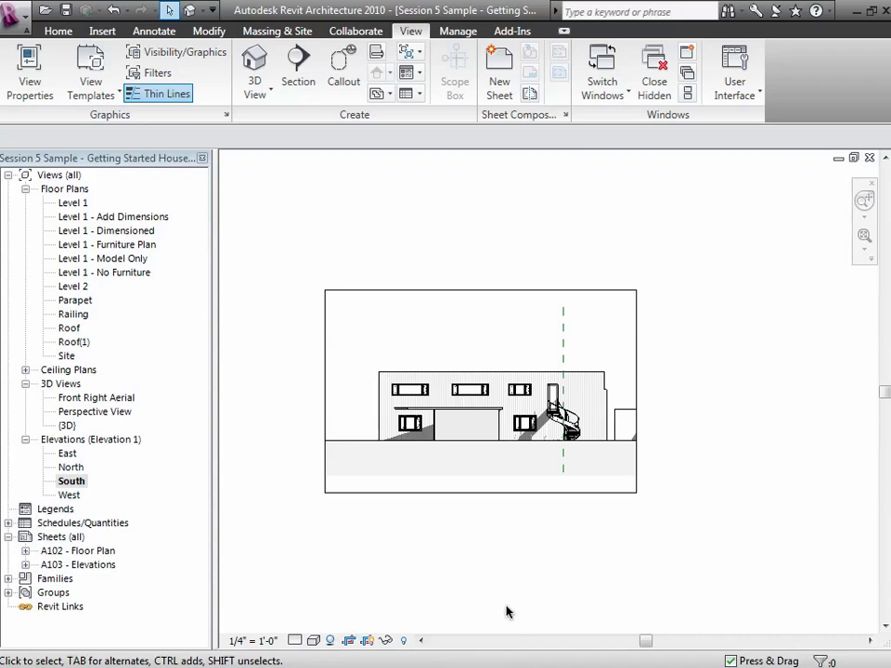
pyautogui.click(76, 566)
pyautogui.doubleClick(76, 565)
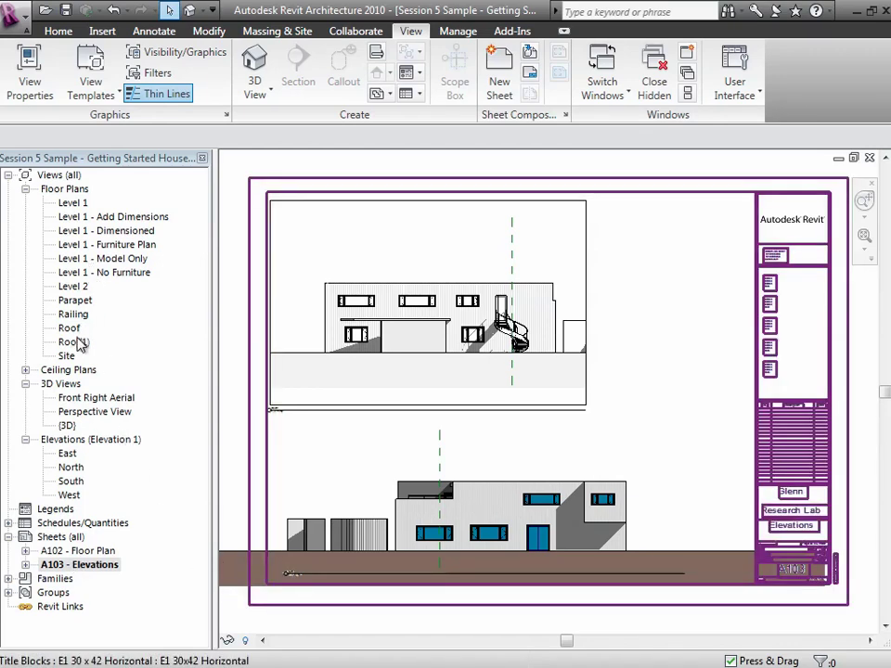
# In the South elevation, review the sun position in Graphic Display settings, closing without changes
pyautogui.doubleClick(74, 481)
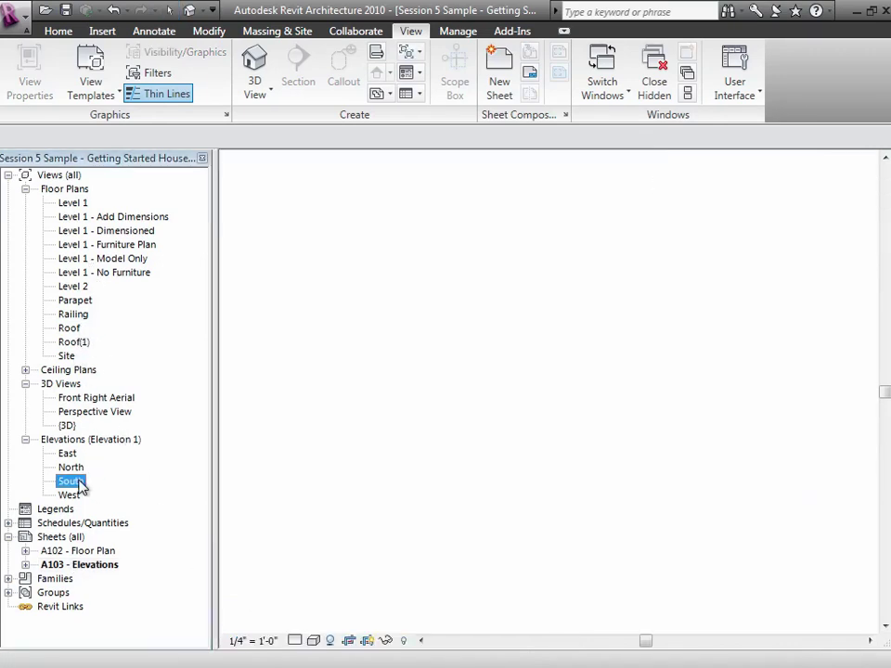
pyautogui.click(333, 640)
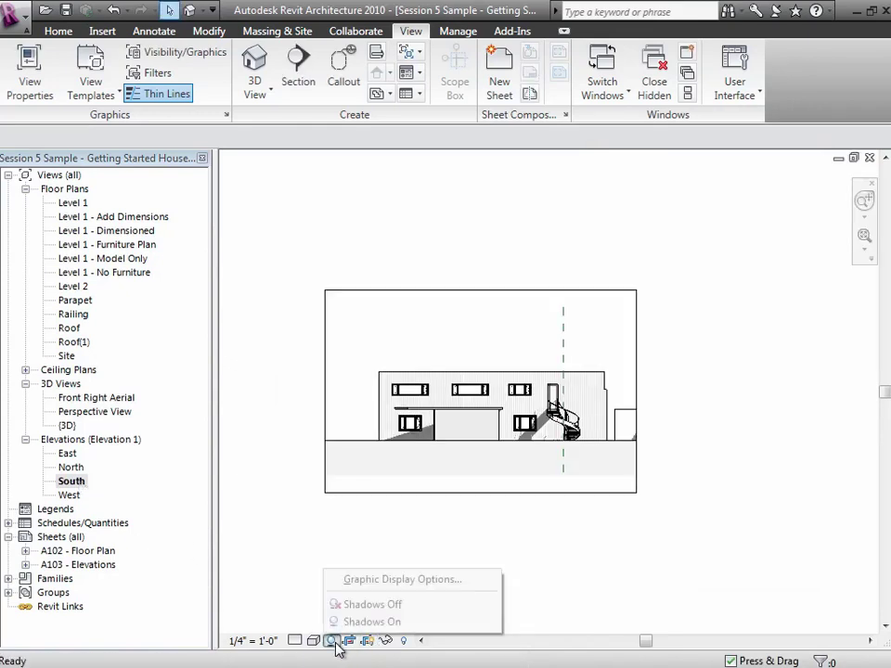
pyautogui.click(383, 581)
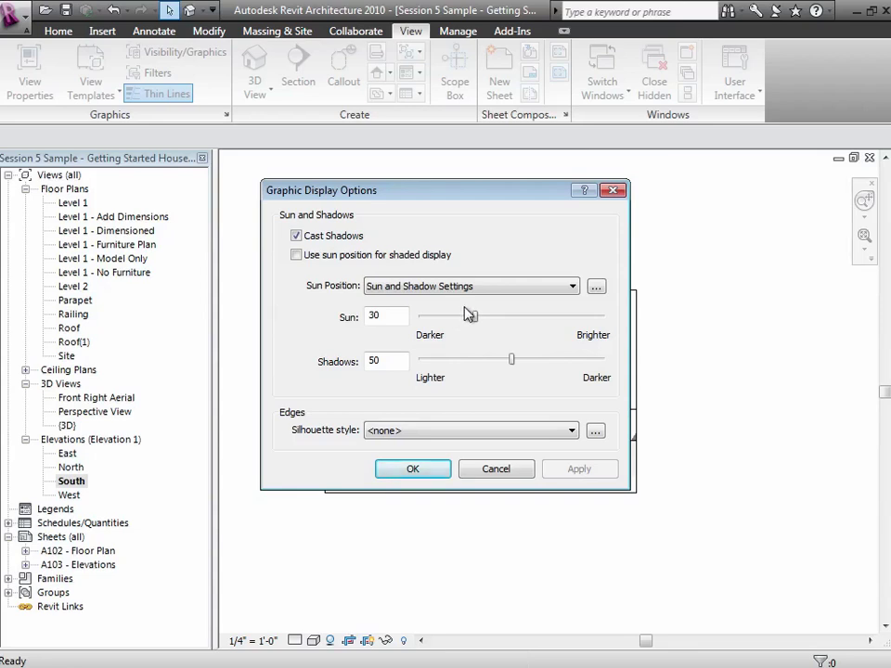
pyautogui.click(596, 290)
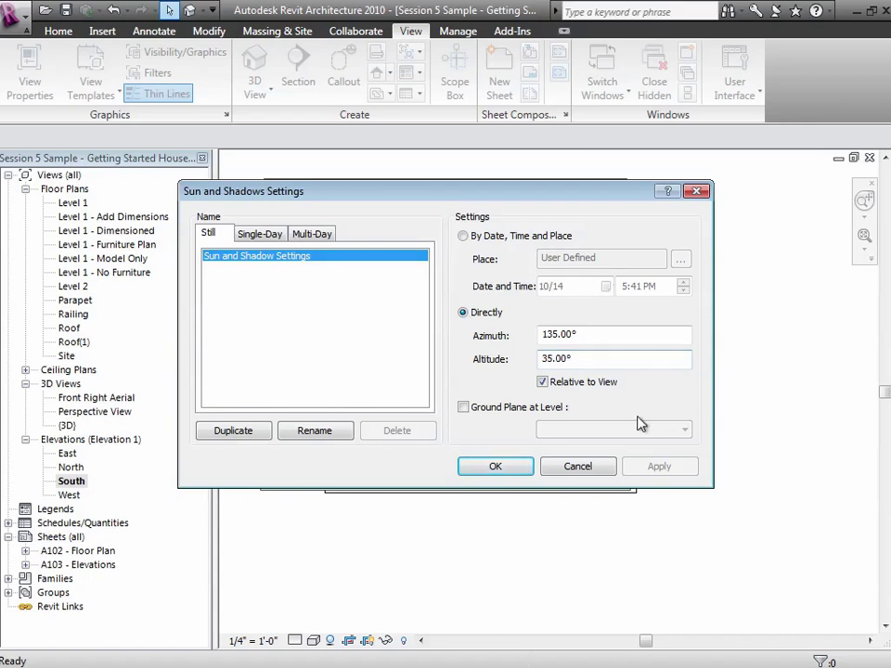
pyautogui.click(583, 464)
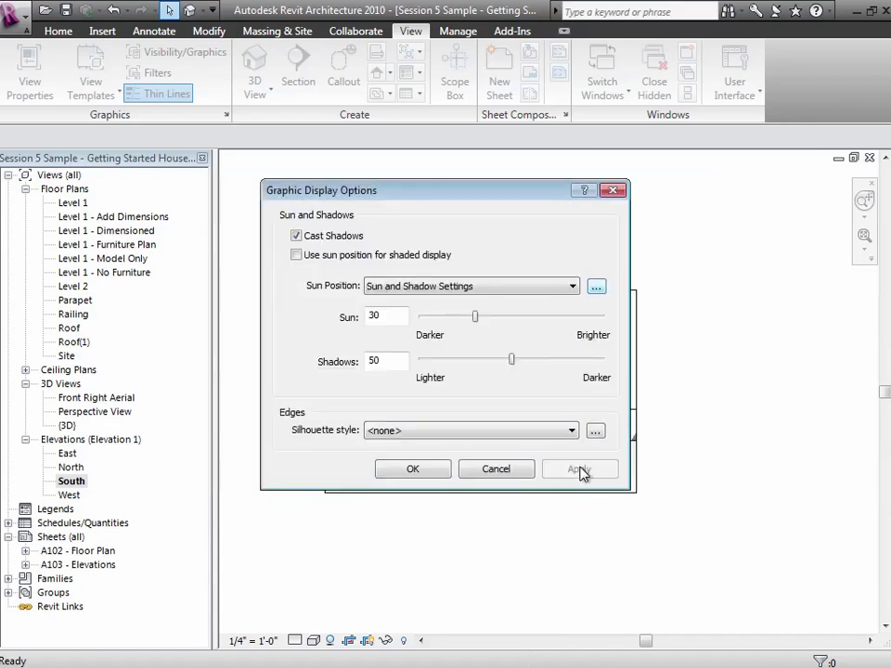
pyautogui.click(521, 475)
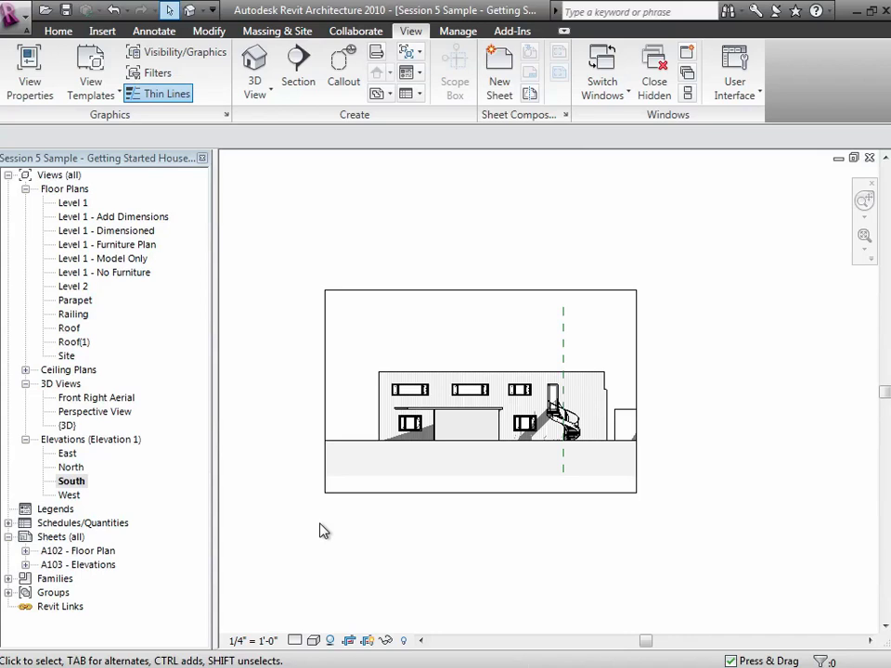
pyautogui.click(69, 481)
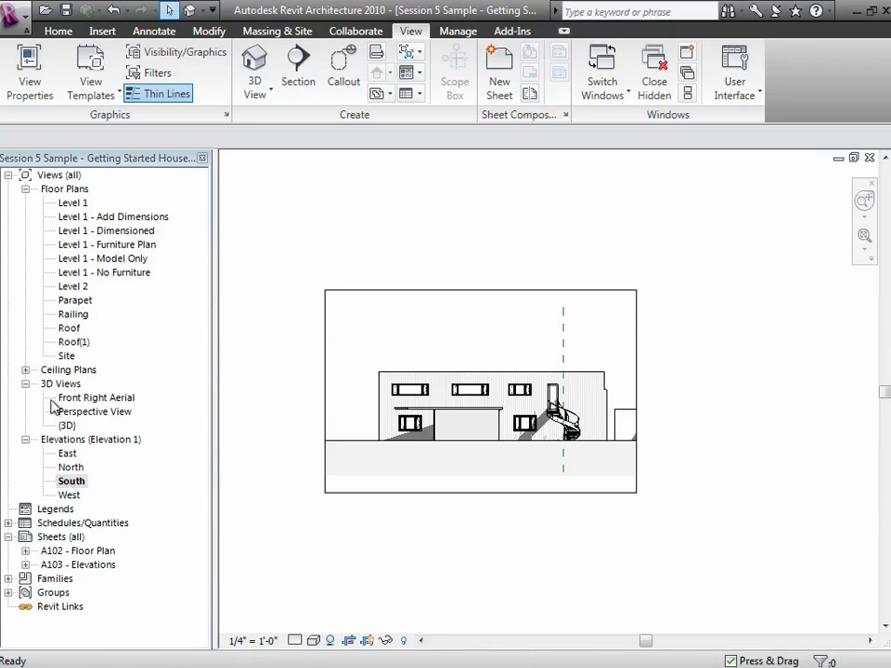
# Open the Level 1 plan, zoom to fit, and inspect the south, west and east elevation markers
pyautogui.doubleClick(84, 204)
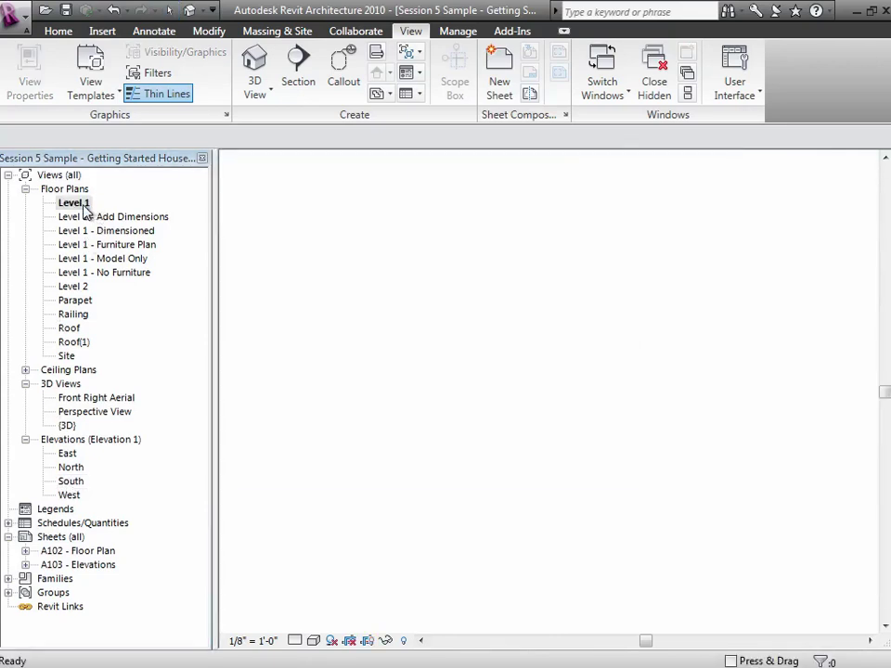
pyautogui.press('z')
pyautogui.press('f')
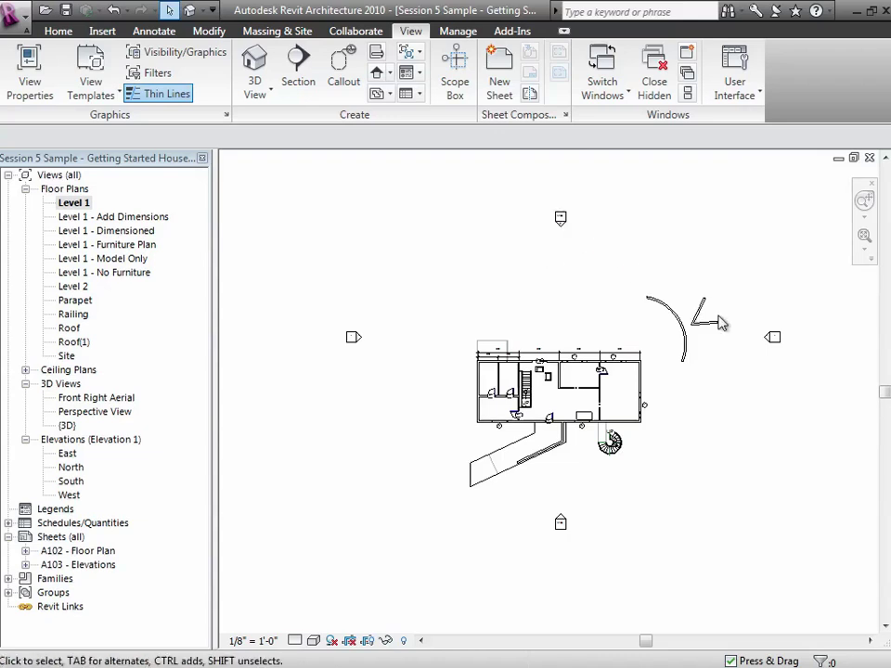
pyautogui.click(561, 523)
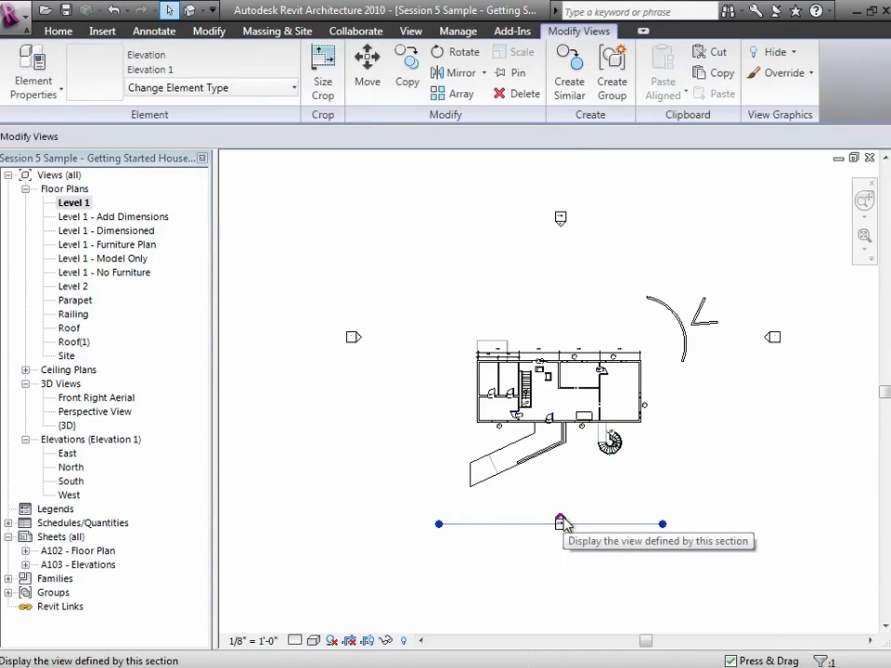
pyautogui.click(362, 338)
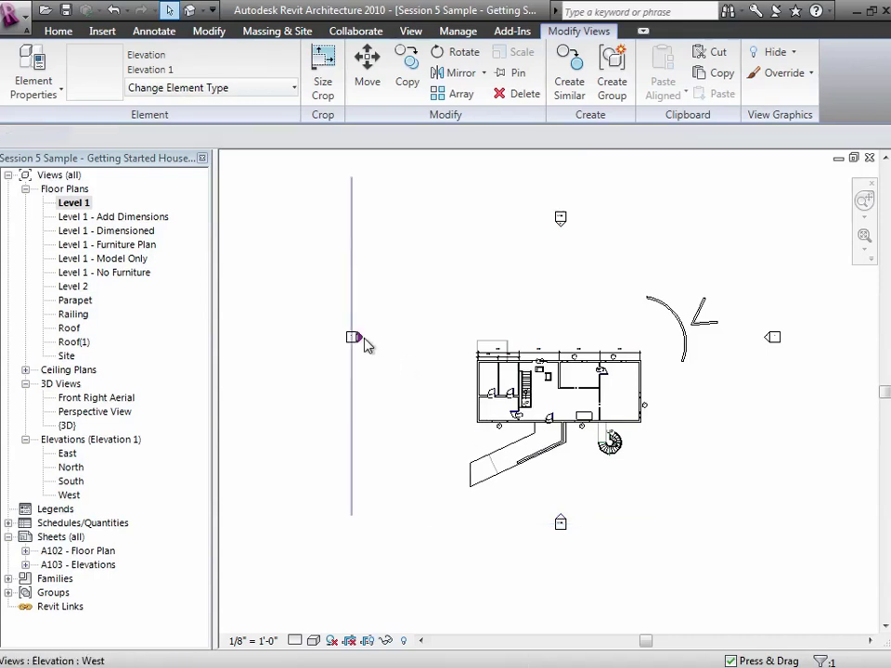
pyautogui.click(770, 338)
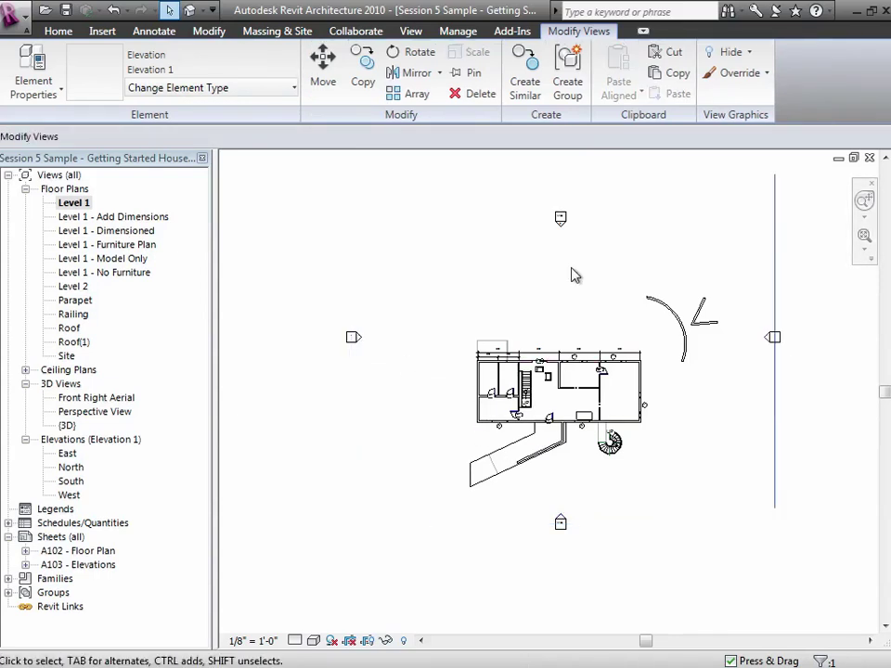
# Move the North elevation line into the house and shorten the South elevation's left extent
pyautogui.click(564, 226)
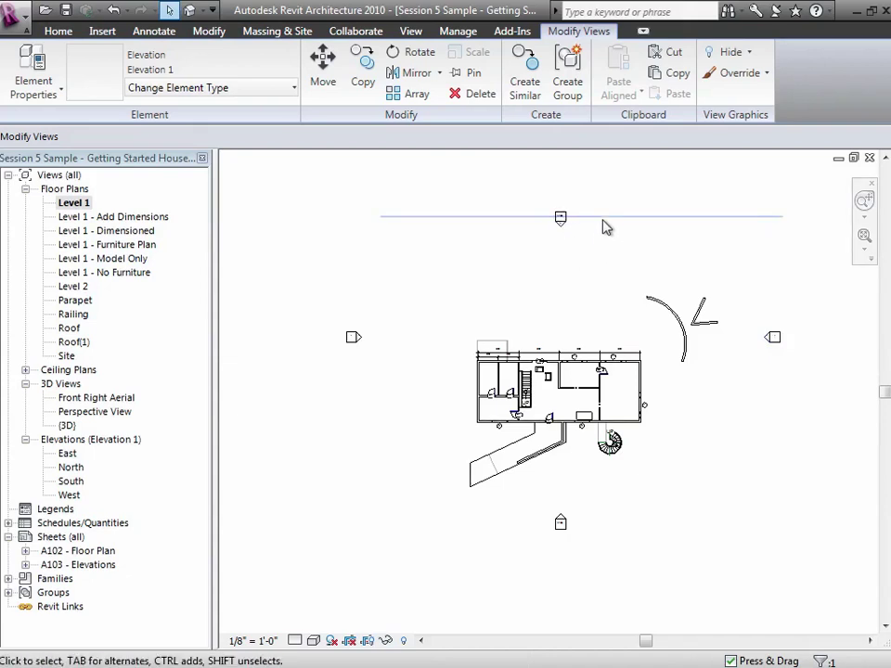
pyautogui.moveTo(604, 223); pyautogui.dragTo(590, 375)
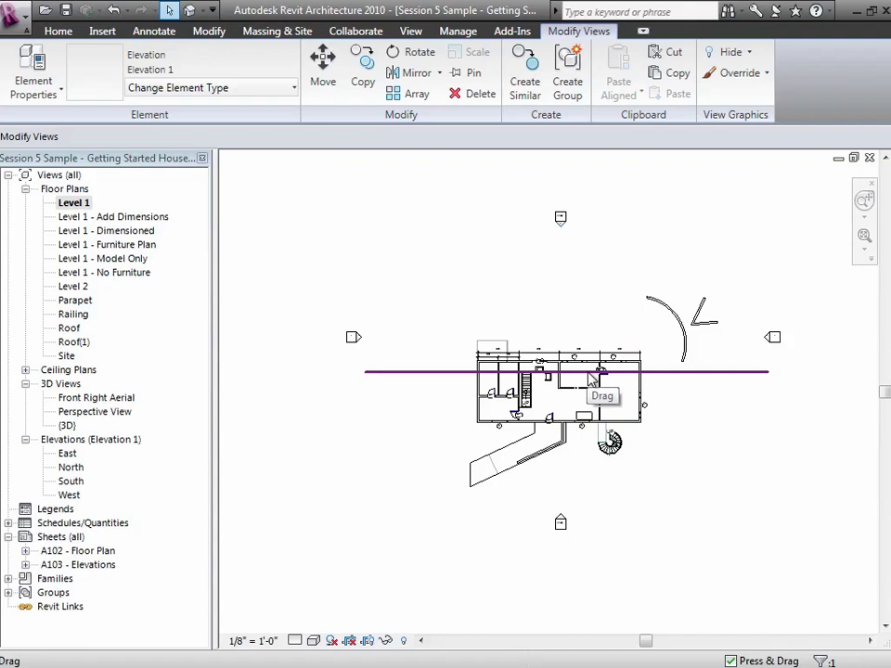
pyautogui.click(438, 392)
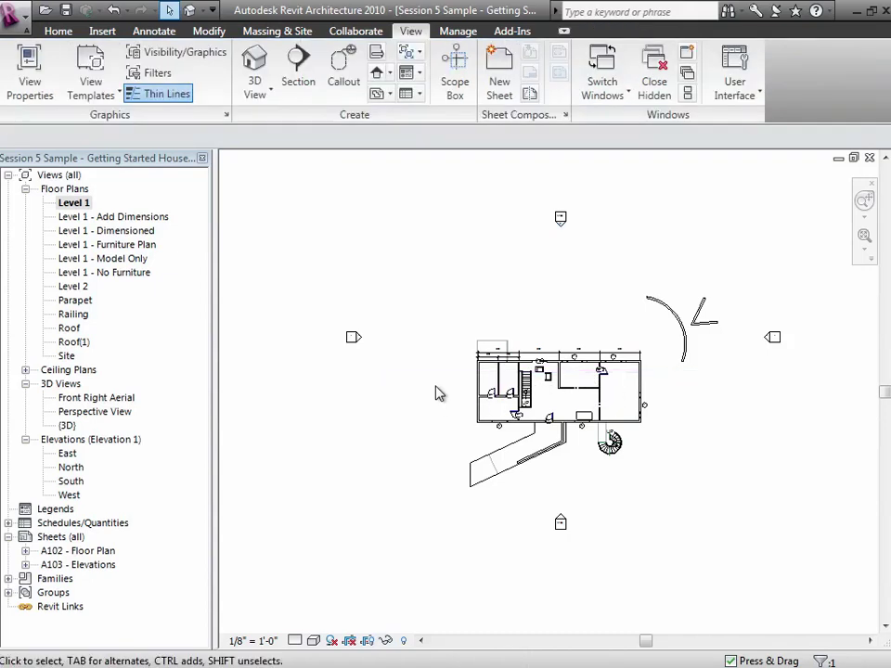
pyautogui.click(563, 229)
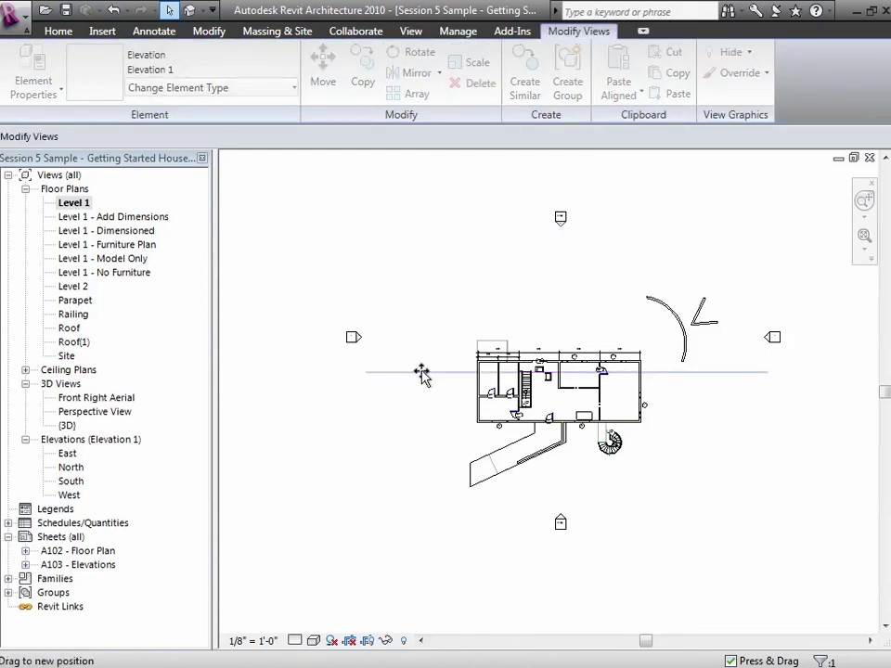
pyautogui.click(563, 522)
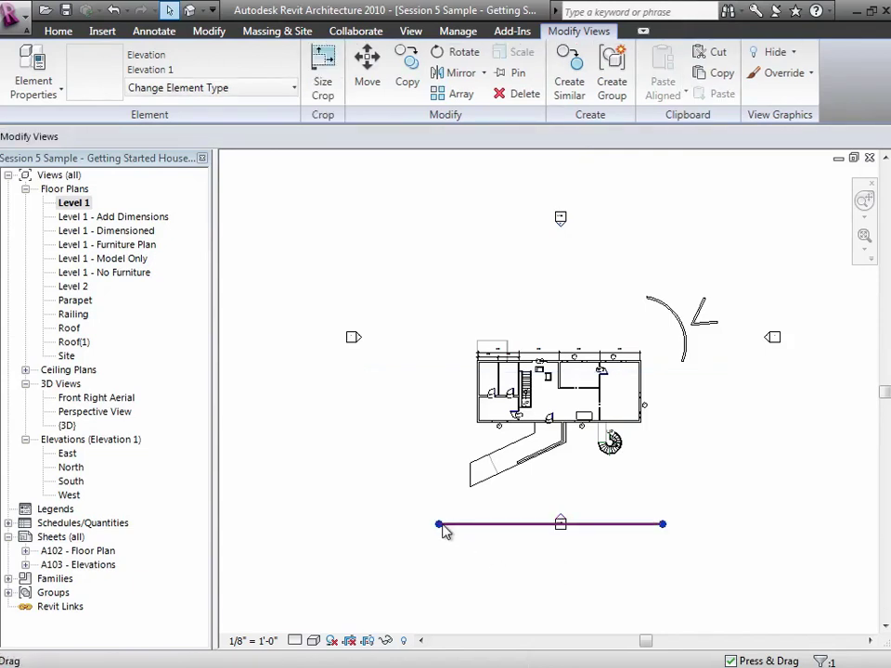
pyautogui.moveTo(439, 525); pyautogui.dragTo(461, 524)
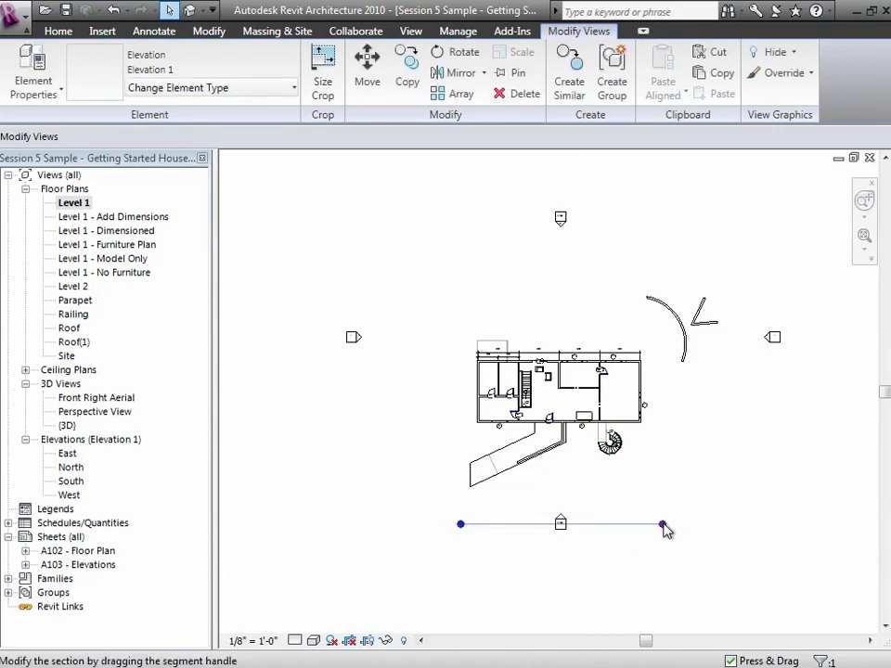
pyautogui.moveTo(663, 526)
pyautogui.mouseDown()
pyautogui.moveTo(680, 524)
pyautogui.moveTo(663, 524)
pyautogui.mouseUp()
# Place interior elevation markers facing the stair, then open Elevation 2 - a
pyautogui.click(666, 573)
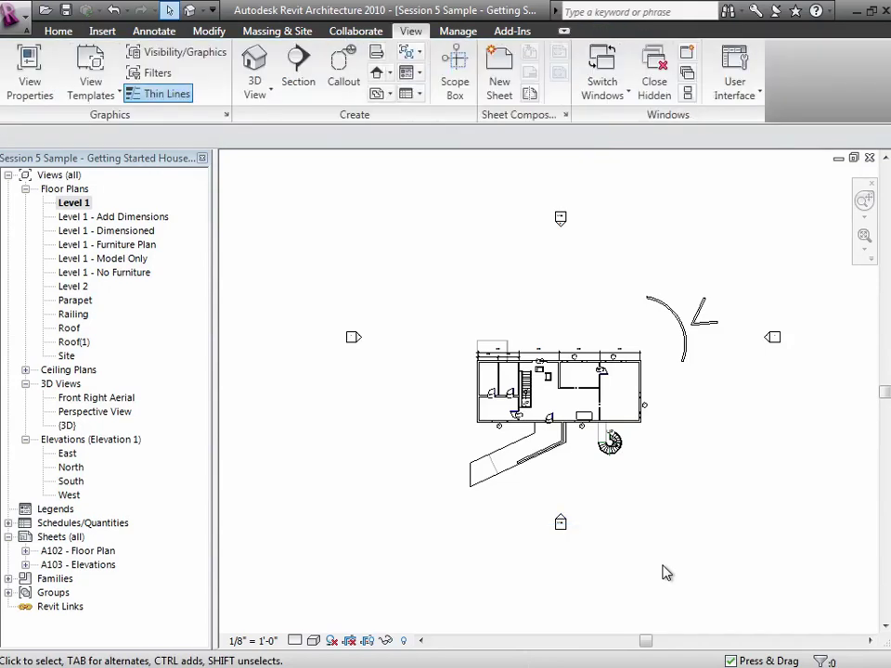
pyautogui.click(388, 80)
pyautogui.click(393, 102)
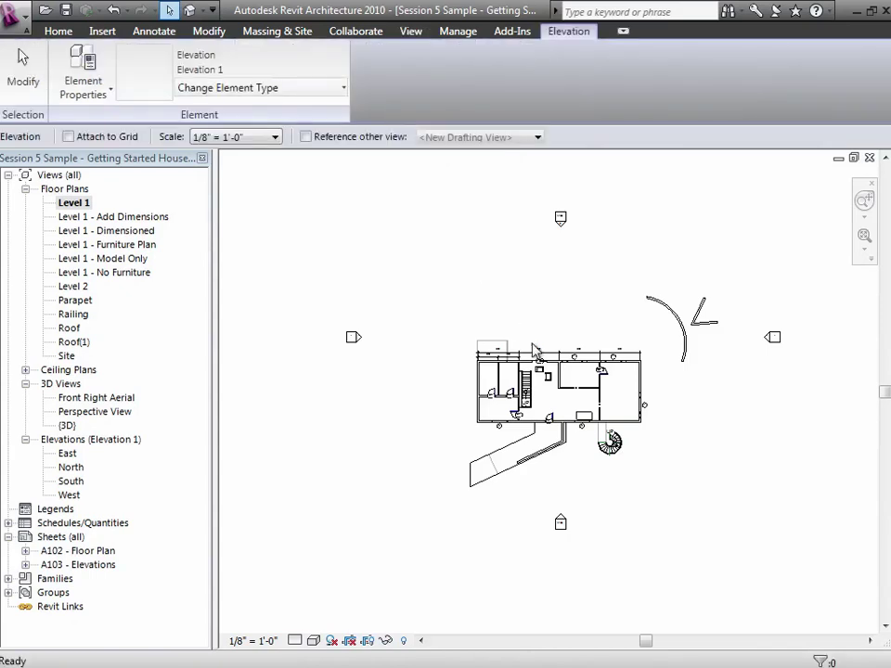
pyautogui.click(863, 237)
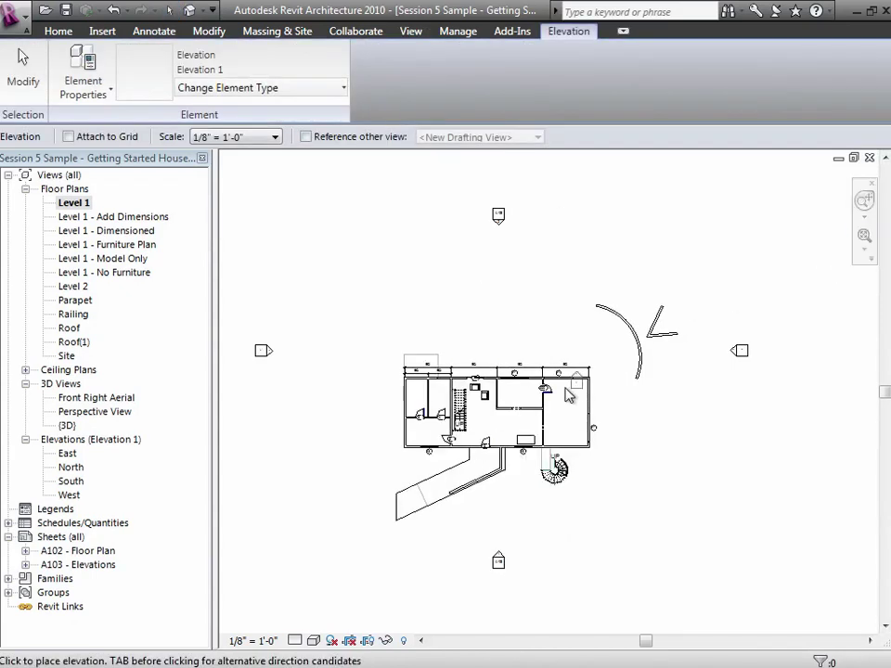
pyautogui.click(449, 364)
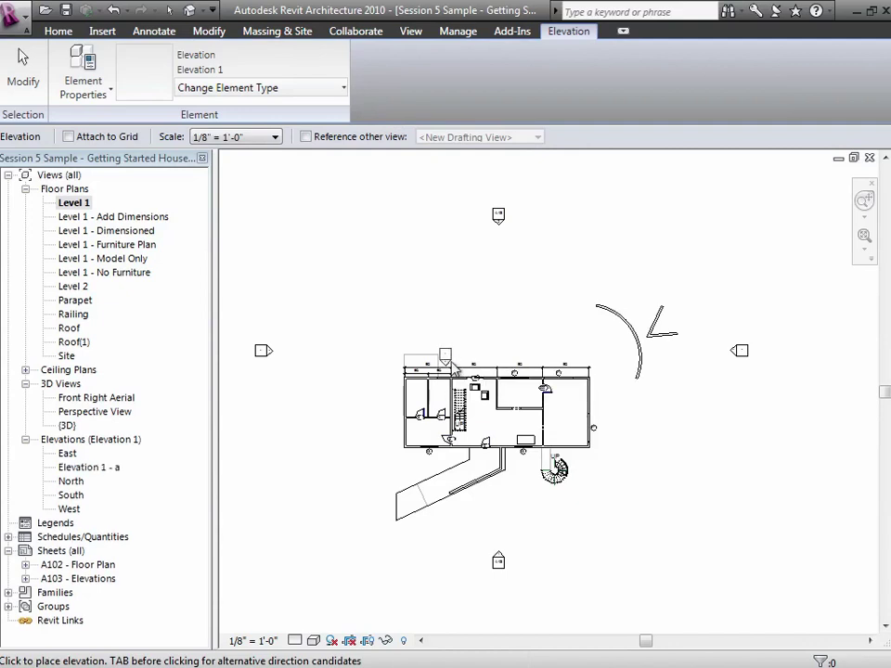
pyautogui.click(480, 418)
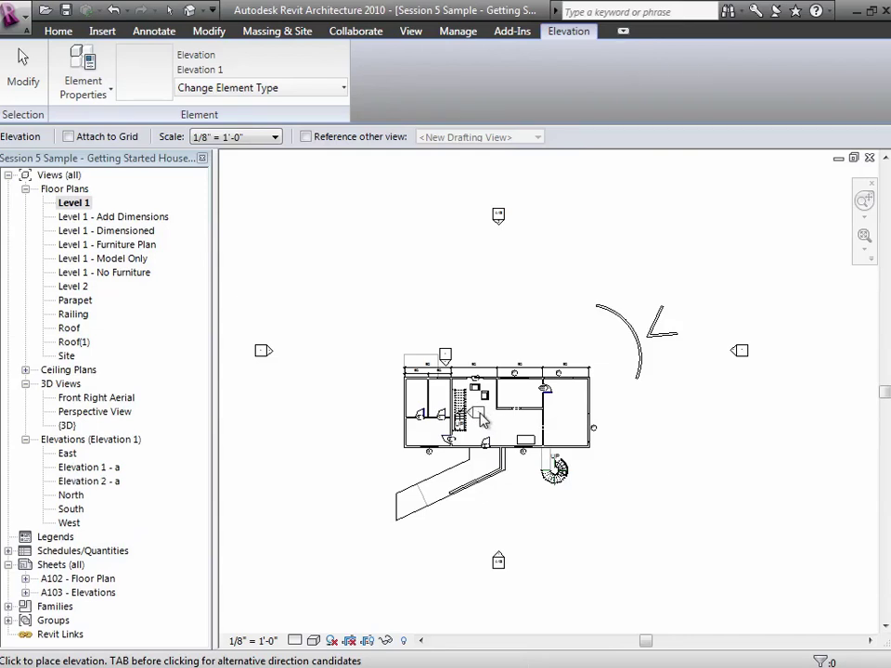
pyautogui.doubleClick(115, 484)
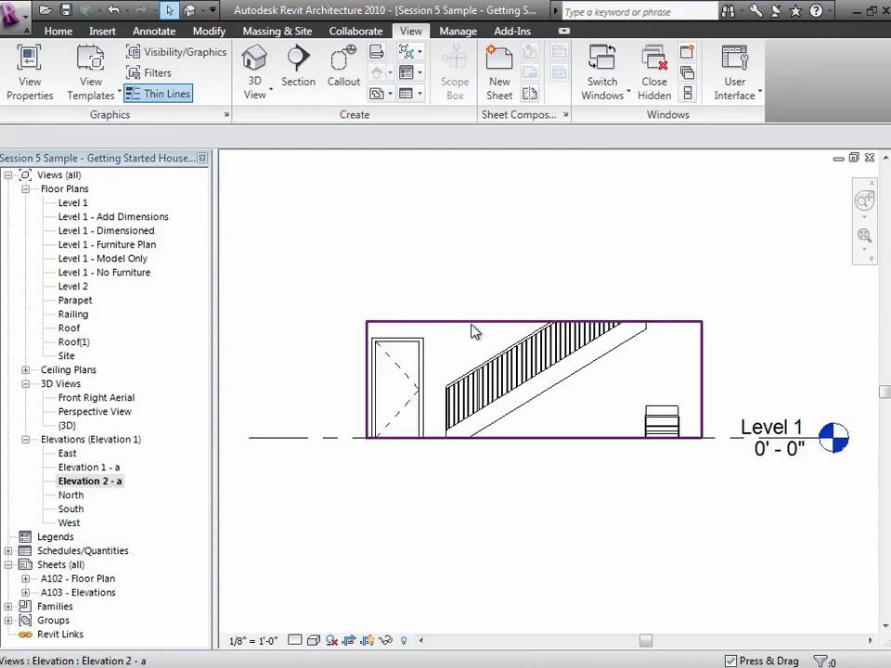
# Raise Elevation 2 - a's crop top to just above the Level 2 railing, then reopen Level 1
pyautogui.click(521, 332)
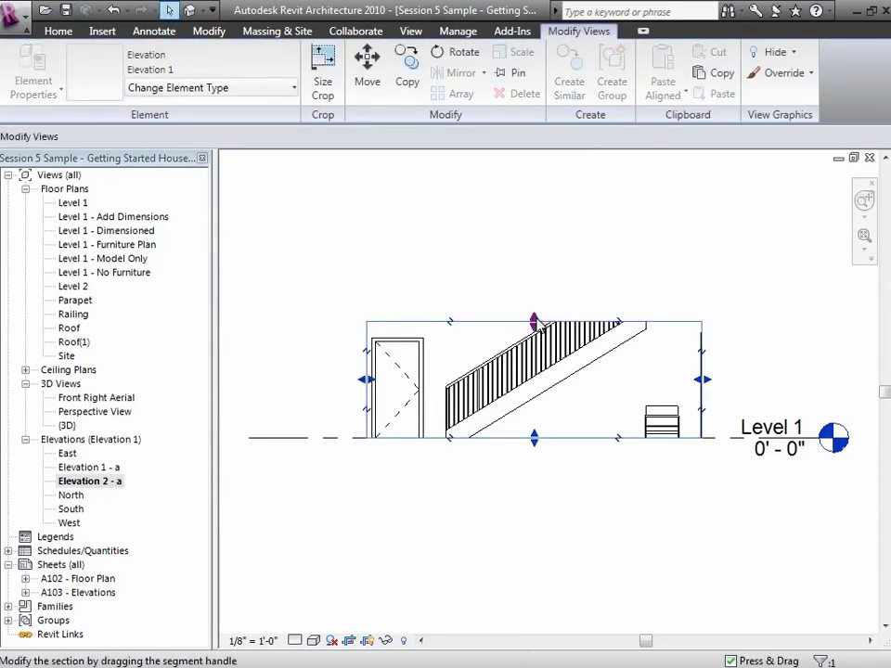
pyautogui.moveTo(534, 321); pyautogui.dragTo(526, 228)
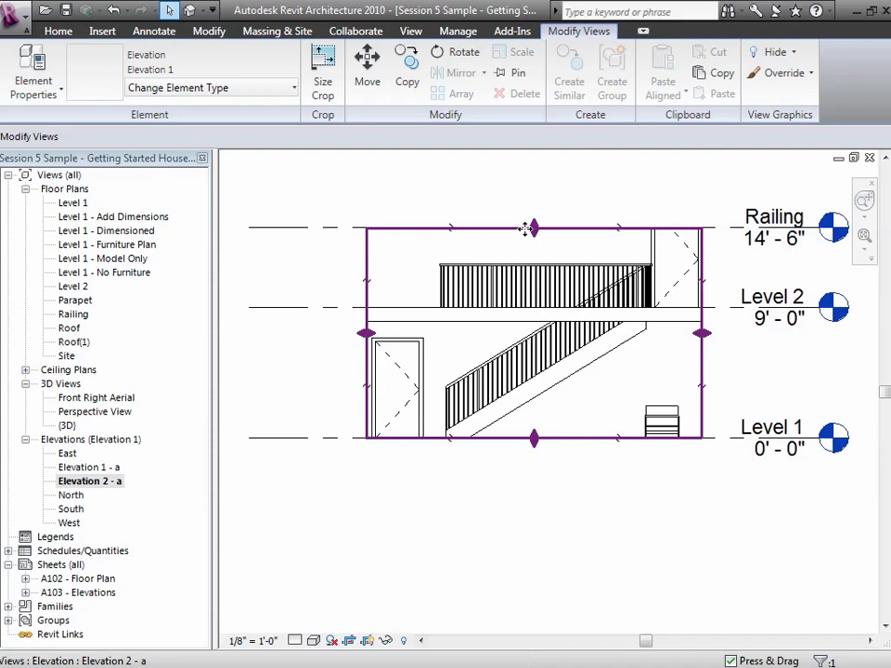
pyautogui.click(533, 232)
pyautogui.click(533, 259)
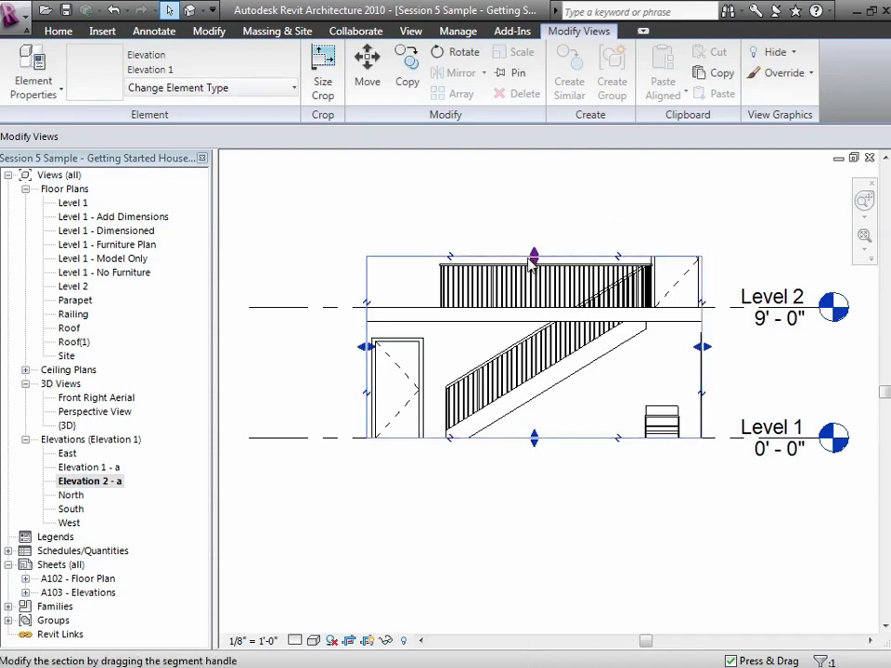
pyautogui.doubleClick(83, 204)
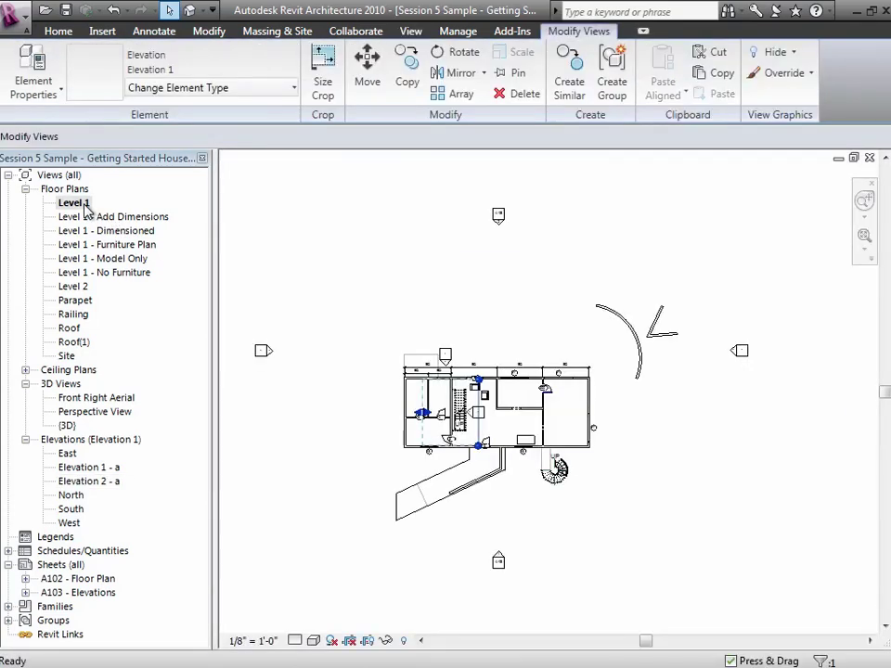
# Draw a new section line vertically through the house from above to below it
pyautogui.click(411, 31)
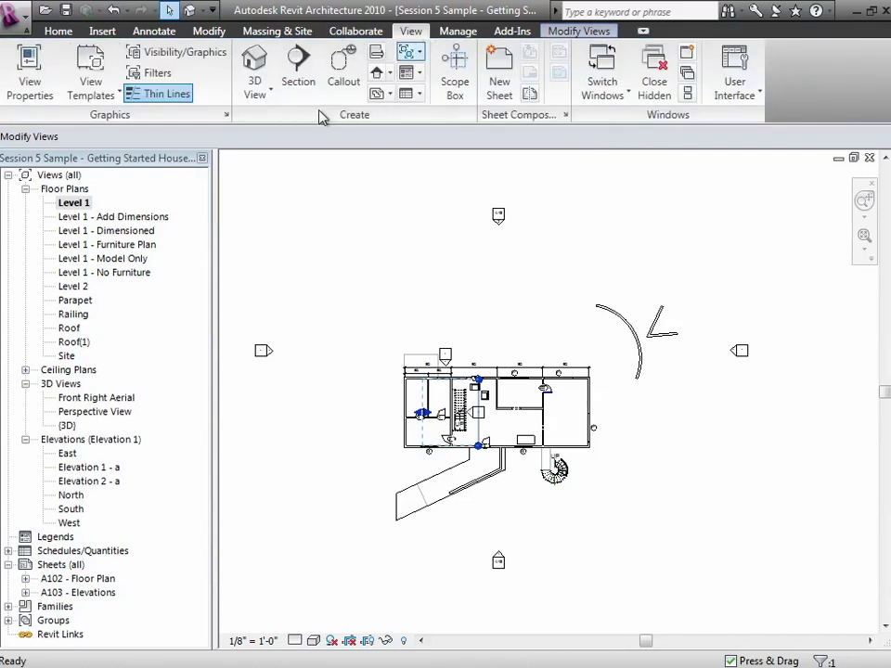
pyautogui.click(302, 84)
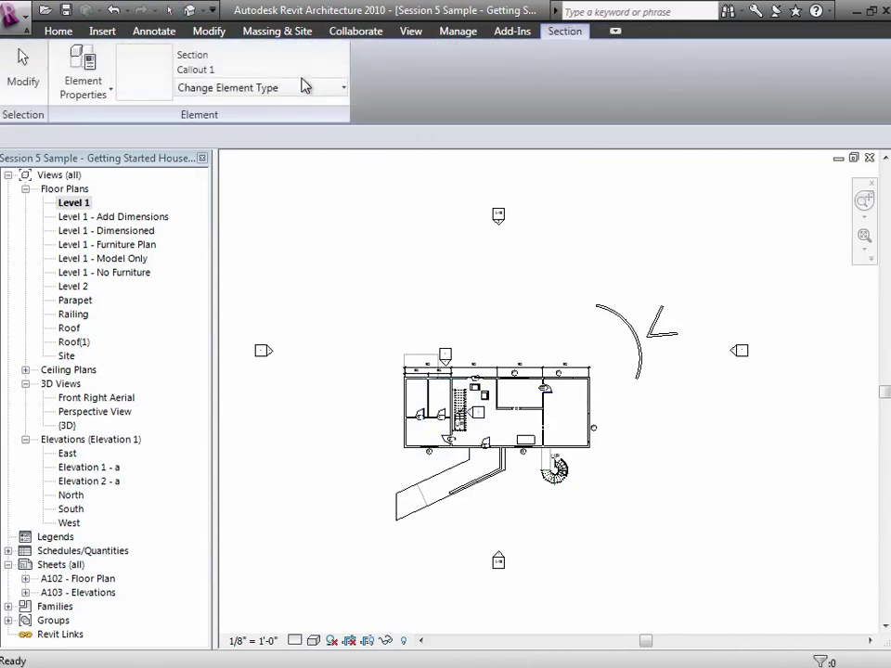
pyautogui.click(409, 33)
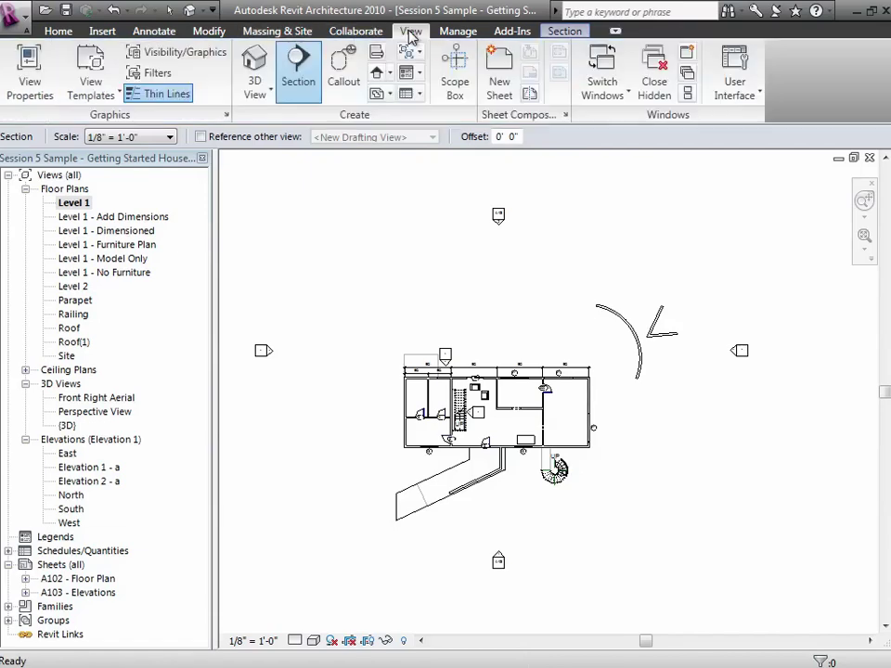
pyautogui.click(298, 75)
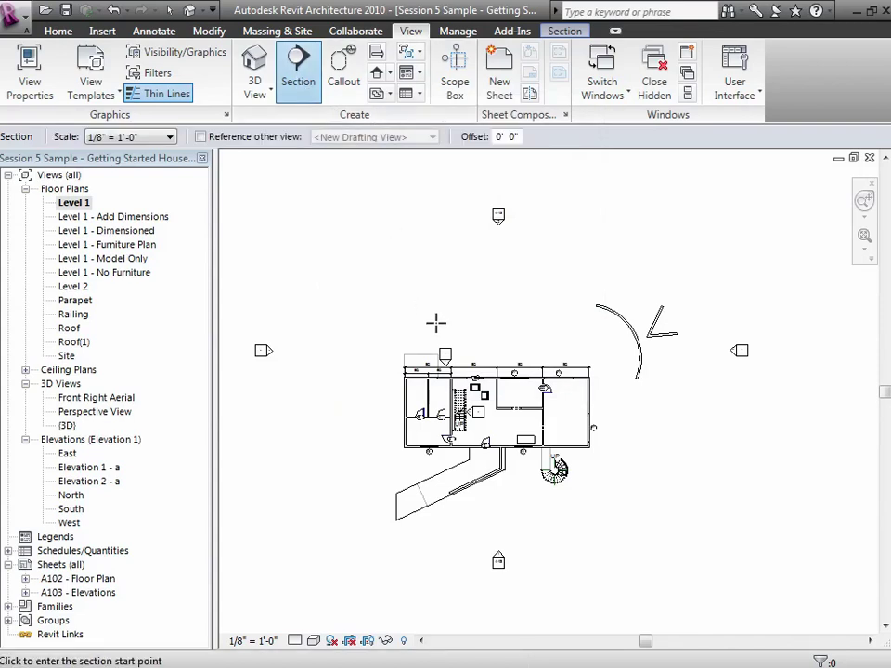
pyautogui.click(425, 310)
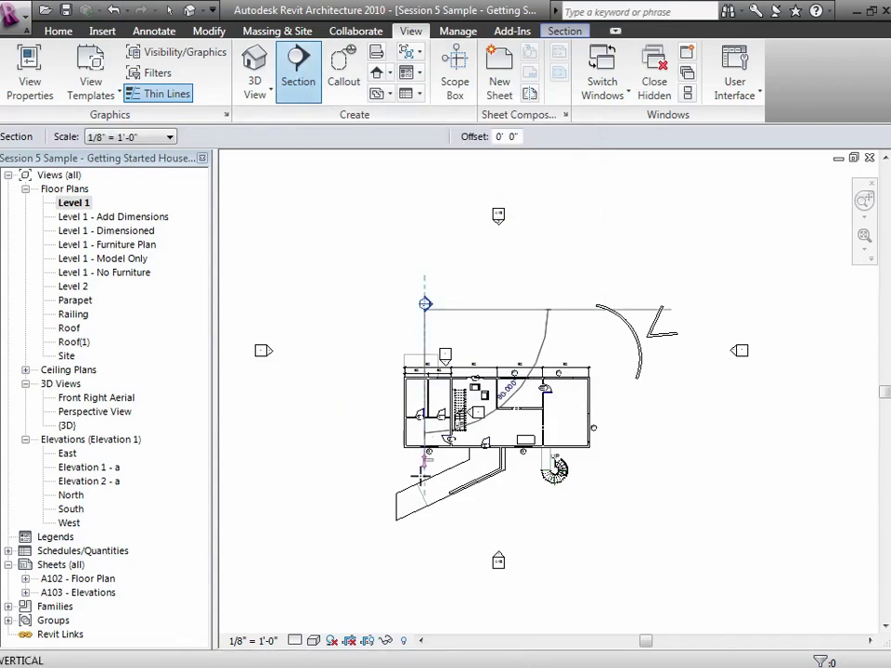
pyautogui.click(423, 533)
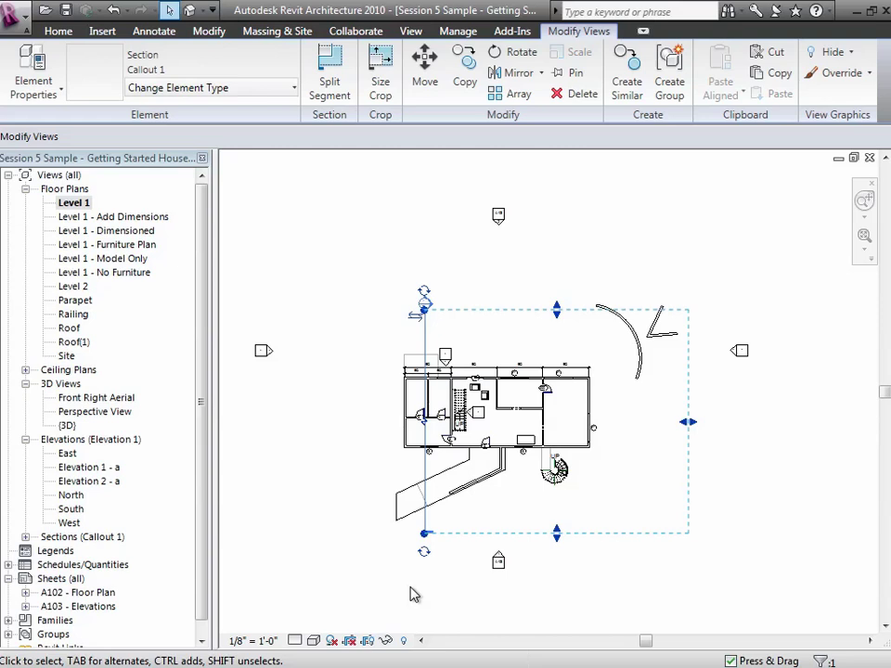
# Flip the section so its crop extends right, then open Section 1 from the Sections list
pyautogui.click(415, 315)
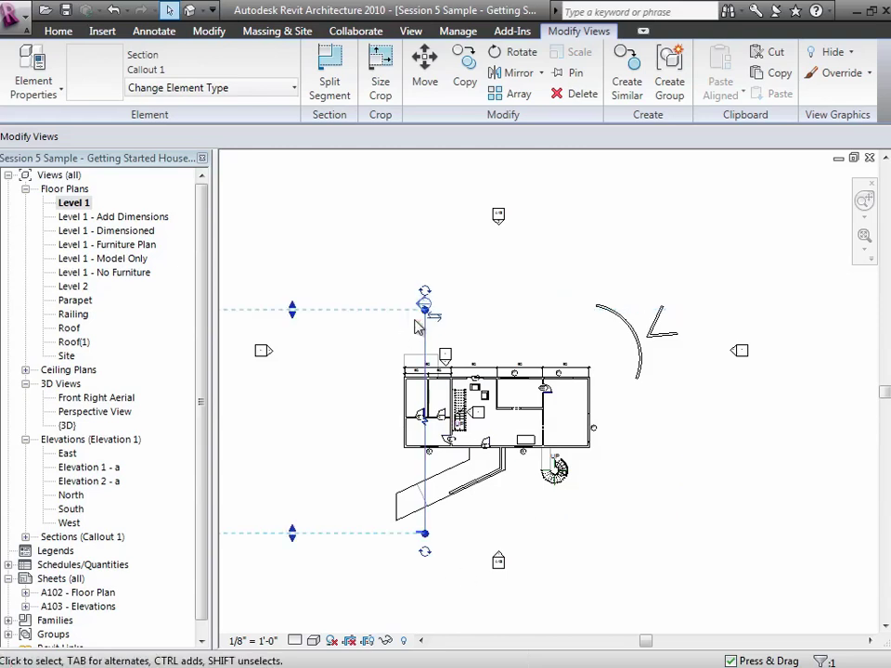
pyautogui.click(433, 318)
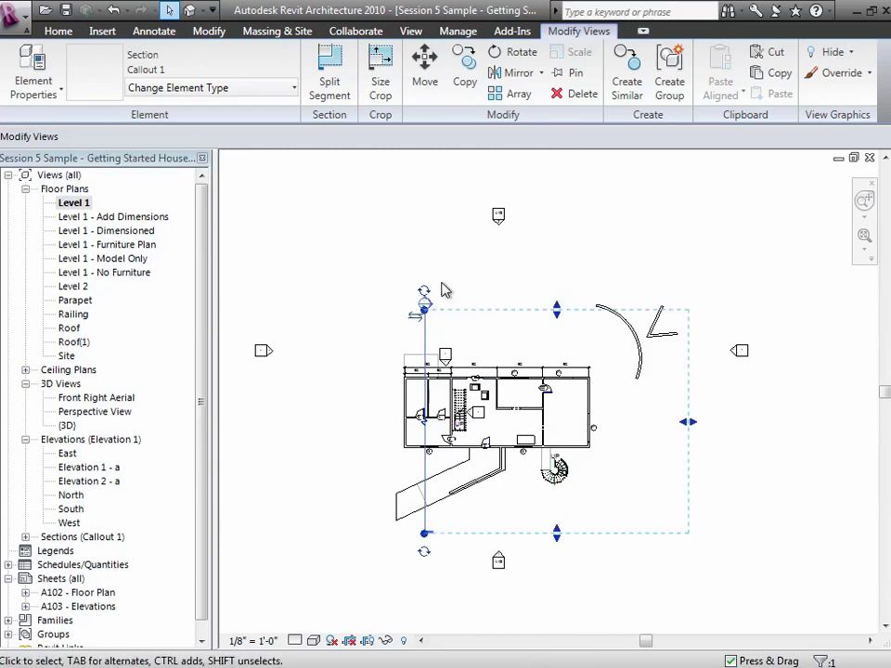
pyautogui.click(442, 297)
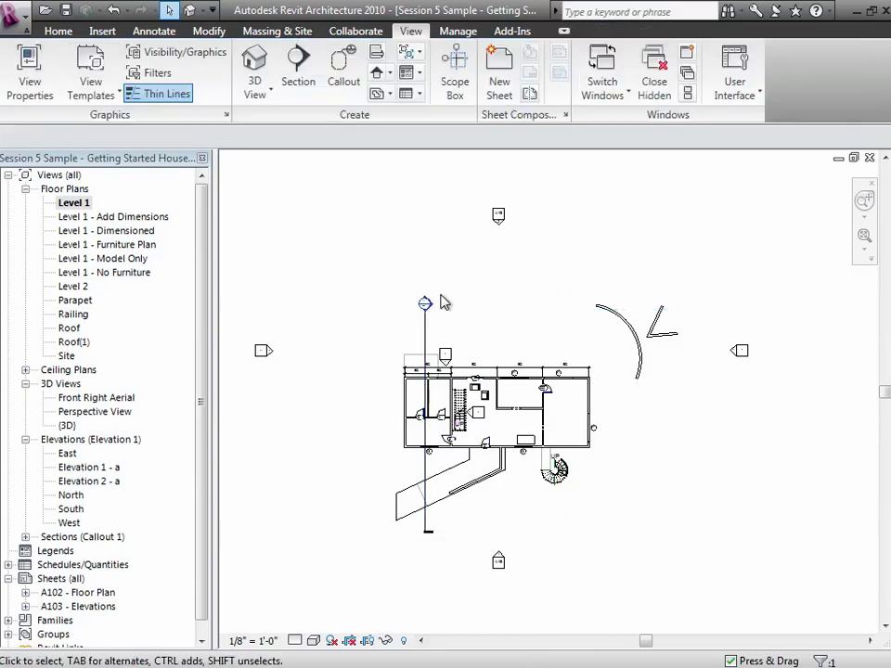
pyautogui.click(25, 537)
pyautogui.doubleClick(74, 553)
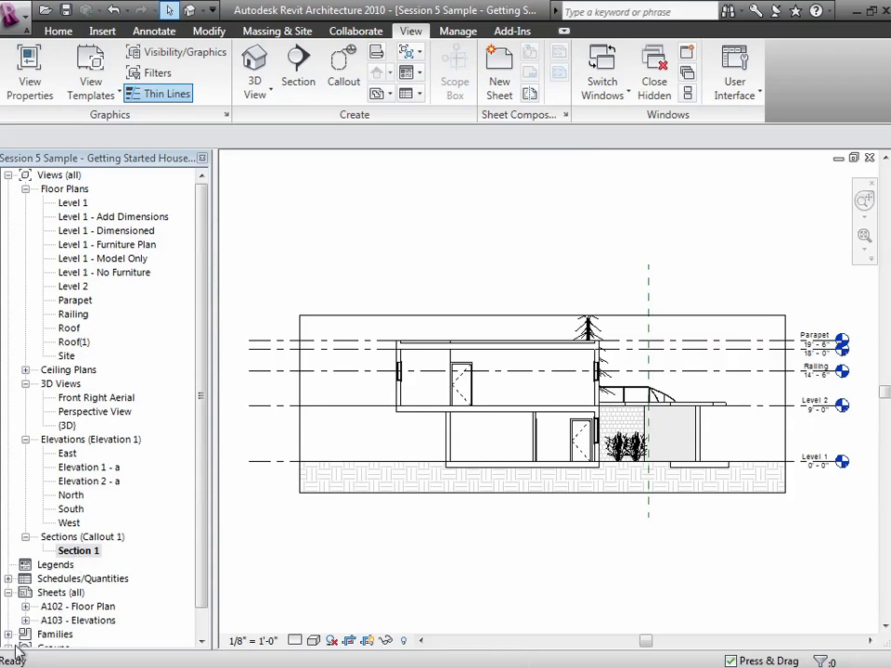
# Set Section 1 to 1/4" = 1'-0", Fine detail, Shading with Edges, and Shadows On
pyautogui.click(249, 642)
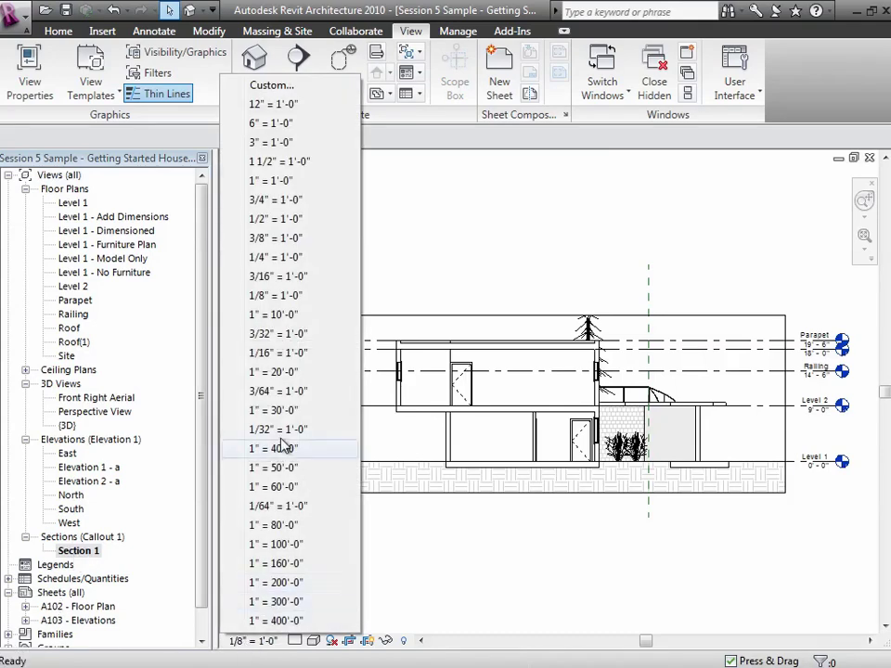
pyautogui.click(266, 262)
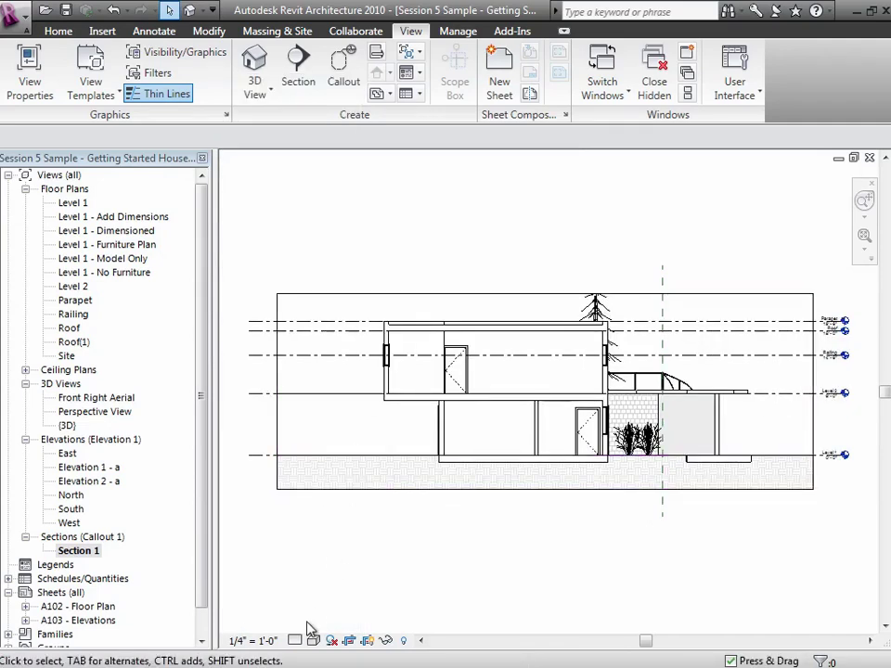
pyautogui.click(295, 640)
pyautogui.click(307, 622)
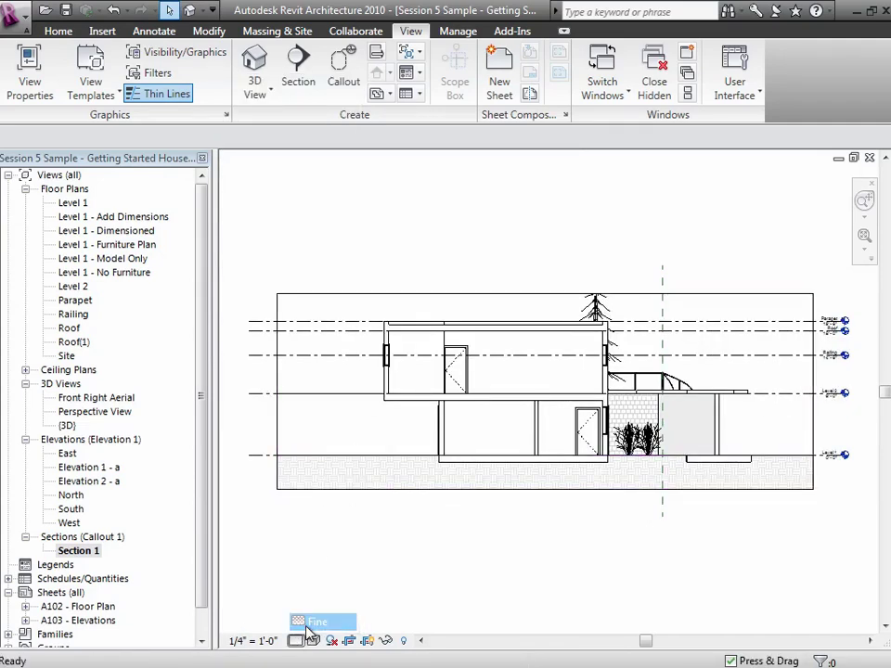
pyautogui.click(315, 640)
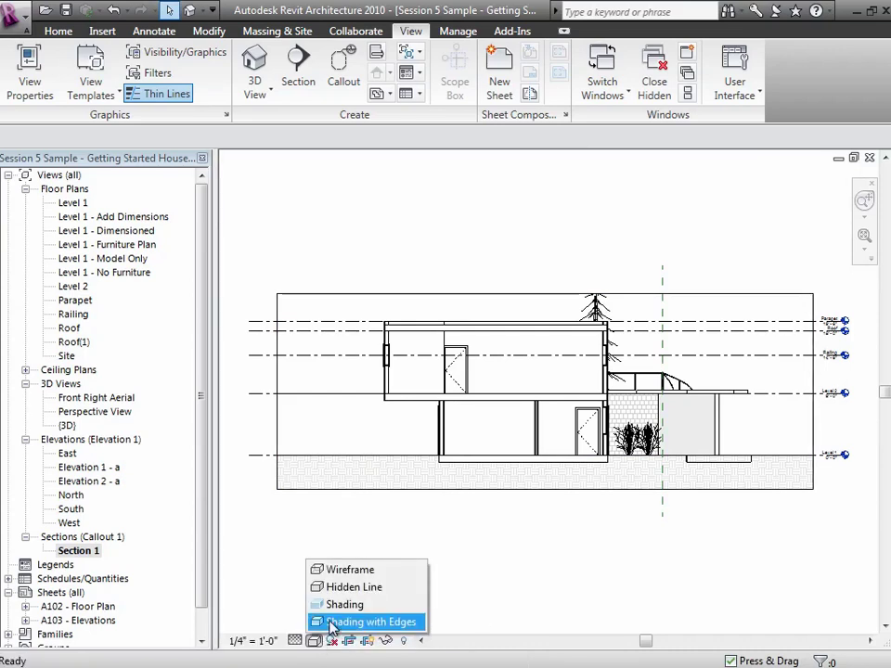
pyautogui.click(331, 623)
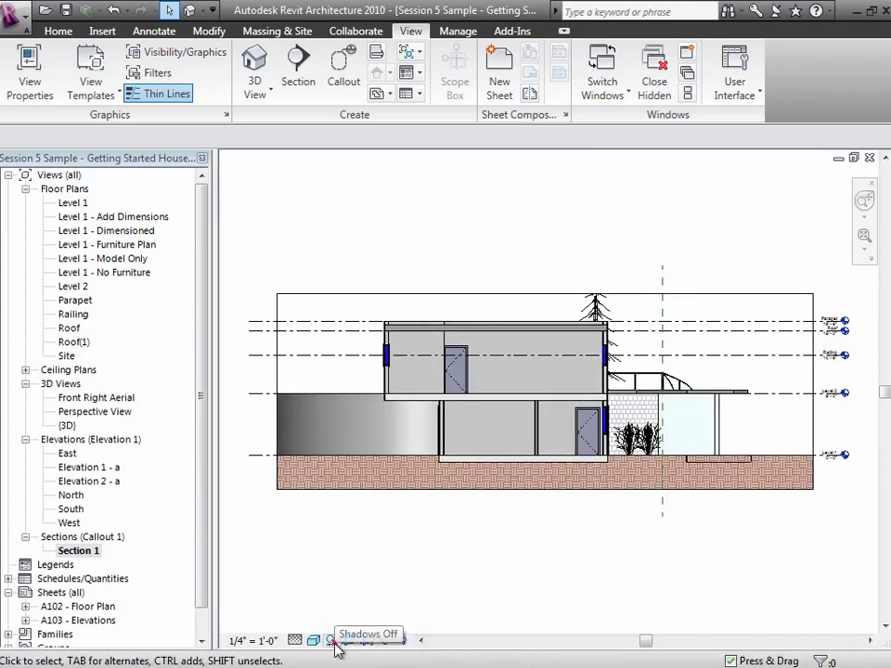
pyautogui.click(333, 641)
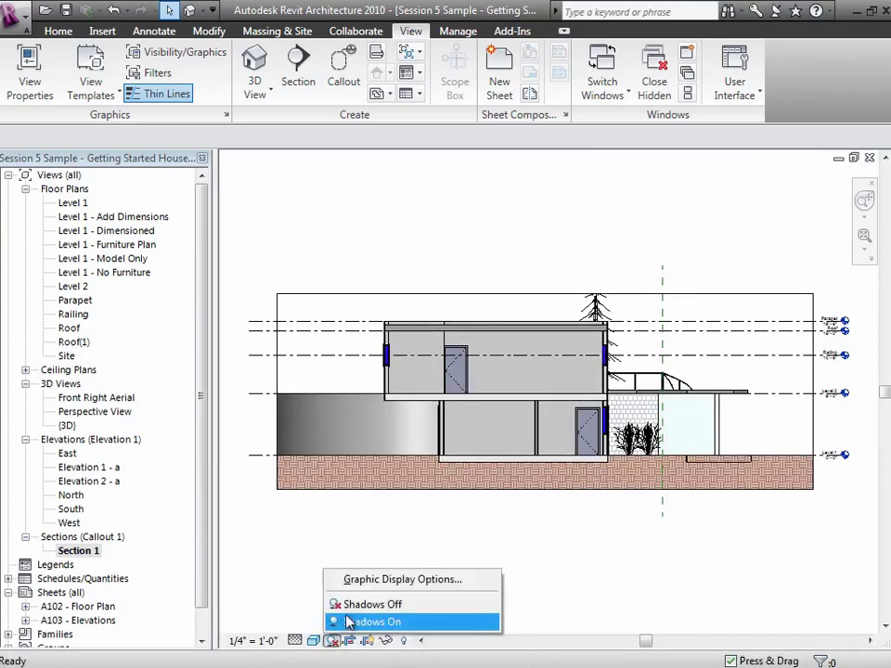
pyautogui.click(350, 622)
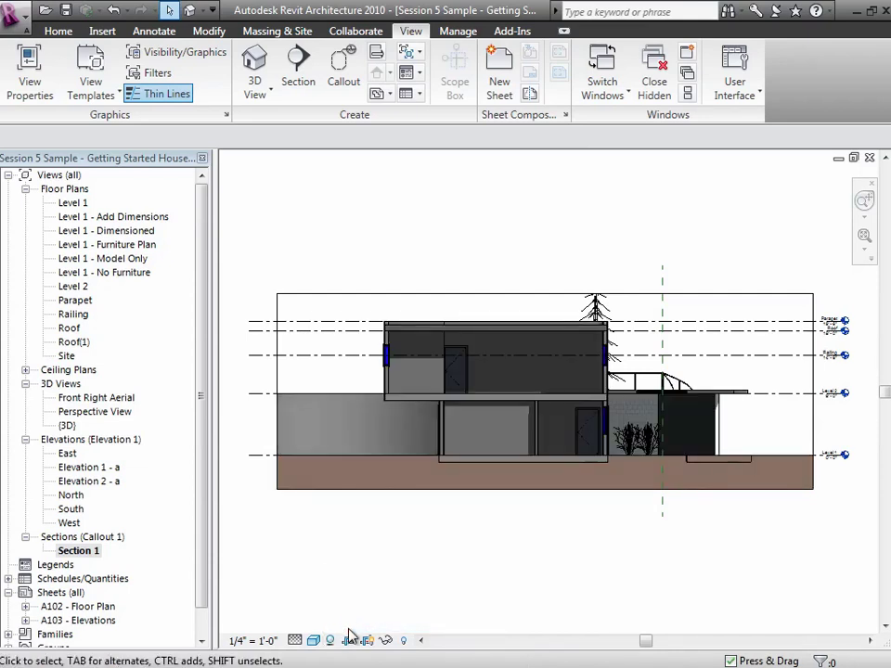
pyautogui.click(331, 640)
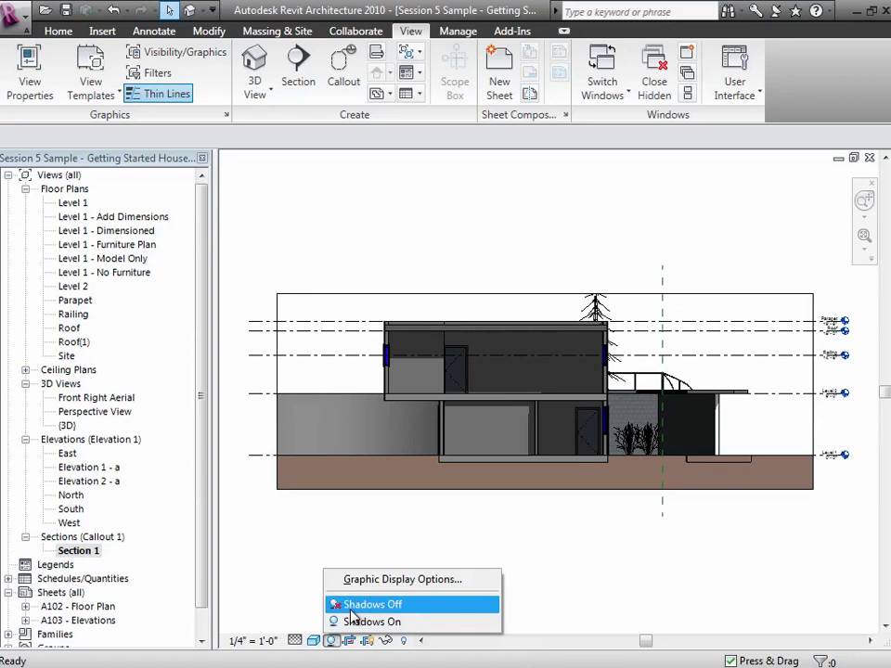
pyautogui.click(817, 413)
# Trim Section 1's crop region, pulling its left edge in closer to the house
pyautogui.click(813, 413)
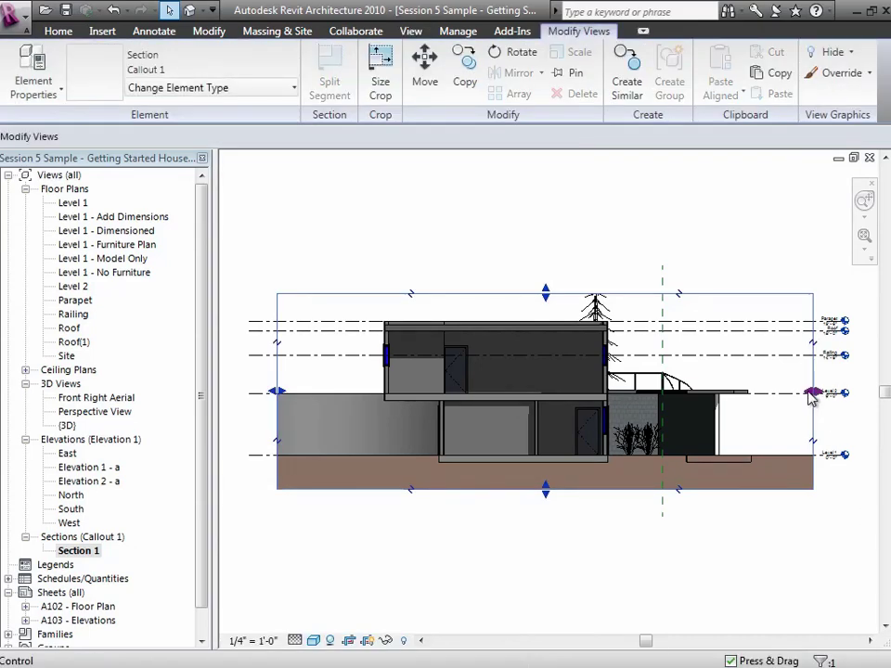
pyautogui.moveTo(754, 383); pyautogui.dragTo(752, 381)
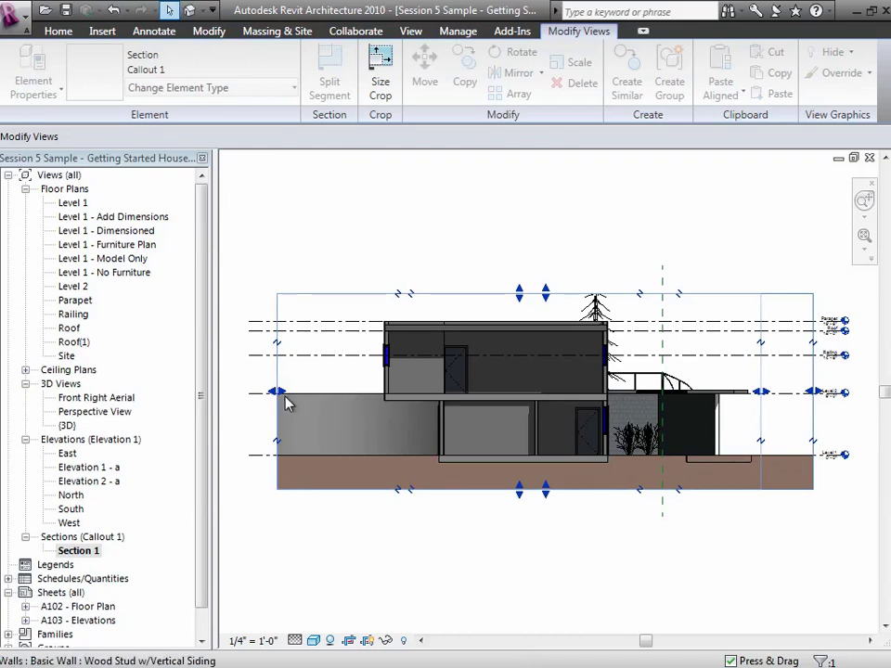
pyautogui.moveTo(283, 397); pyautogui.dragTo(336, 552)
# From sheet A103, create new sheet A104 with the E1 30x42 Horizontal titleblock
pyautogui.click(260, 537)
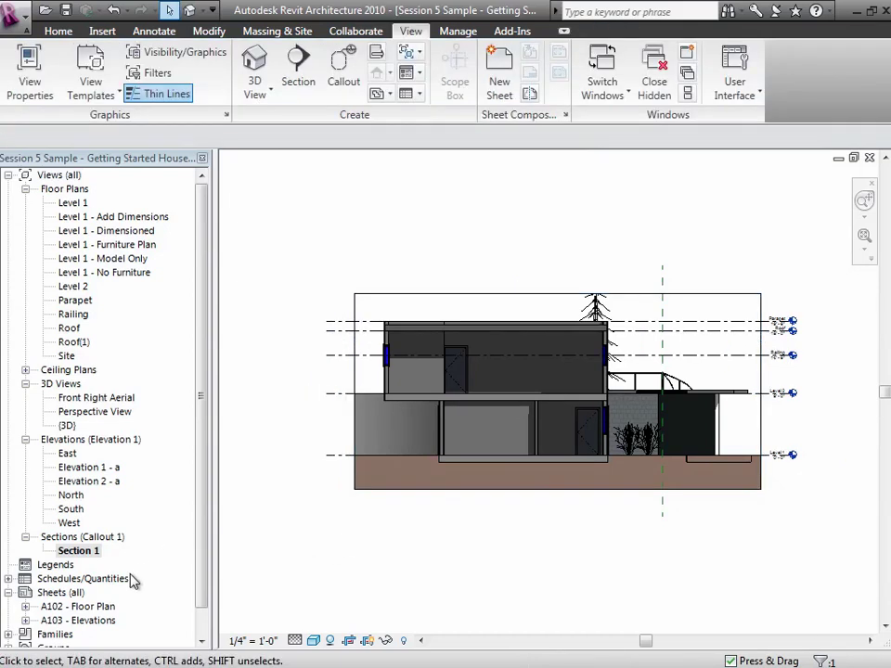
pyautogui.doubleClick(93, 620)
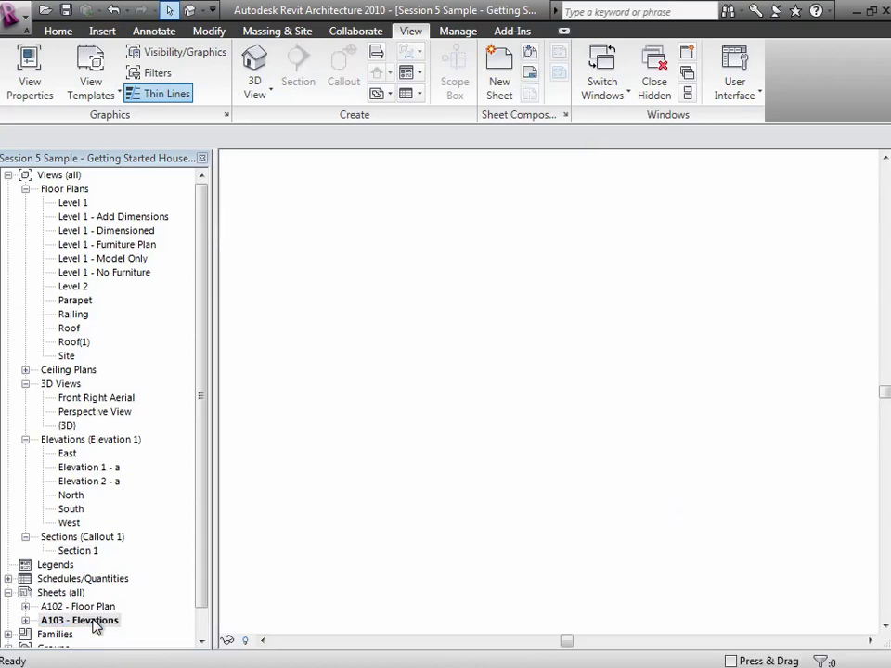
pyautogui.click(492, 70)
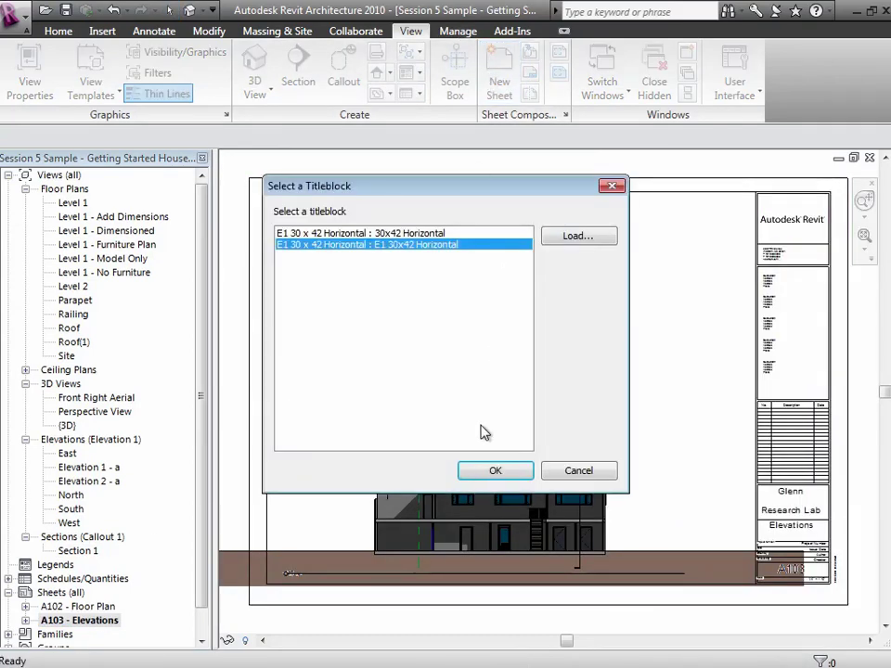
pyautogui.click(495, 470)
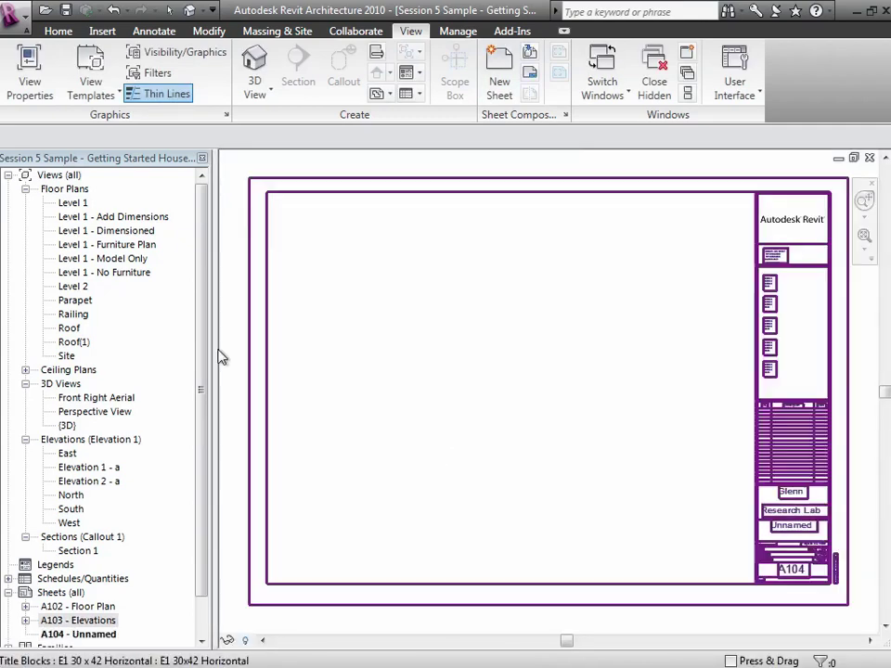
# Place the Section 1 view on sheet A104 near its upper left corner
pyautogui.click(79, 552)
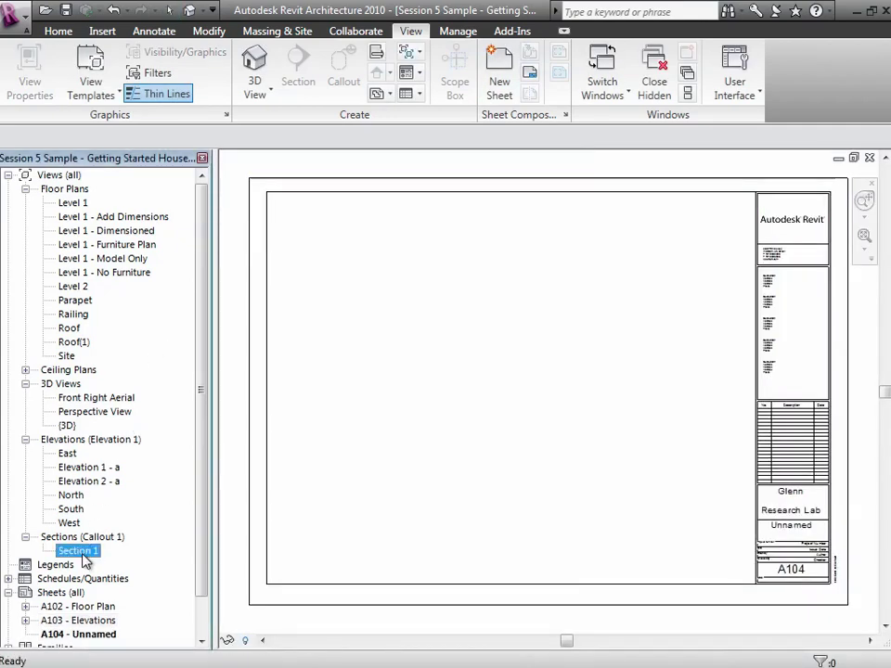
pyautogui.moveTo(83, 559); pyautogui.dragTo(426, 410)
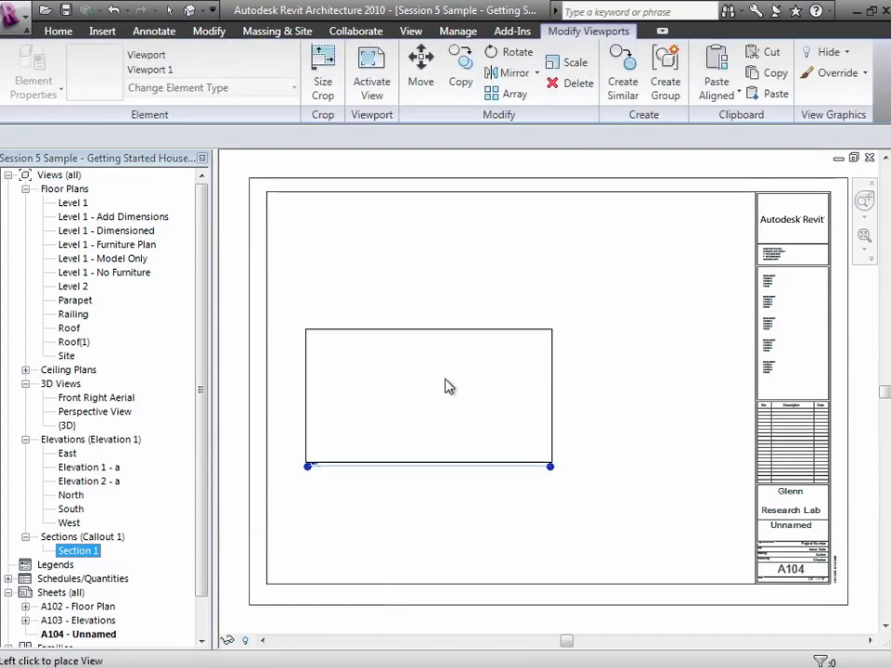
pyautogui.click(414, 293)
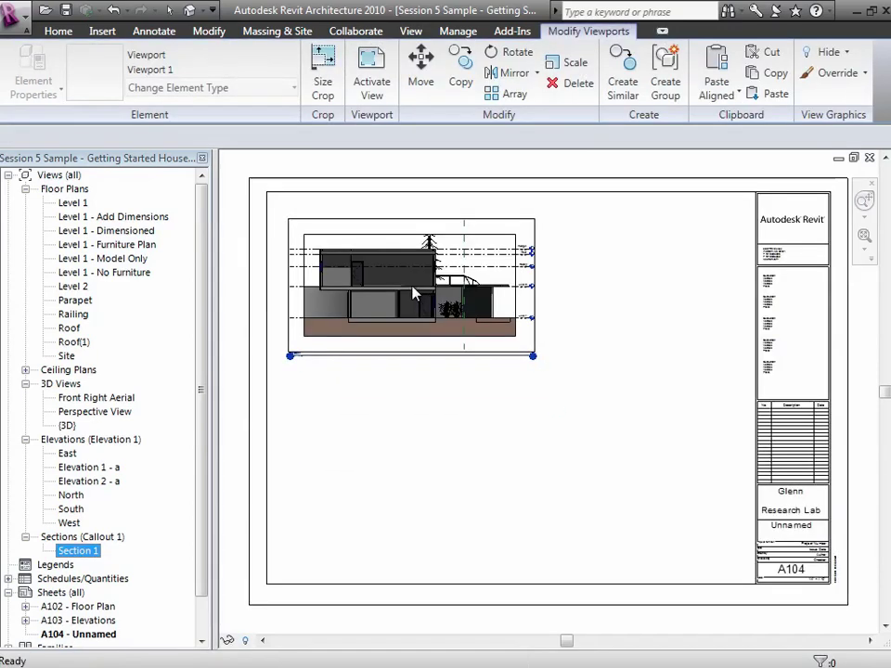
pyautogui.click(413, 289)
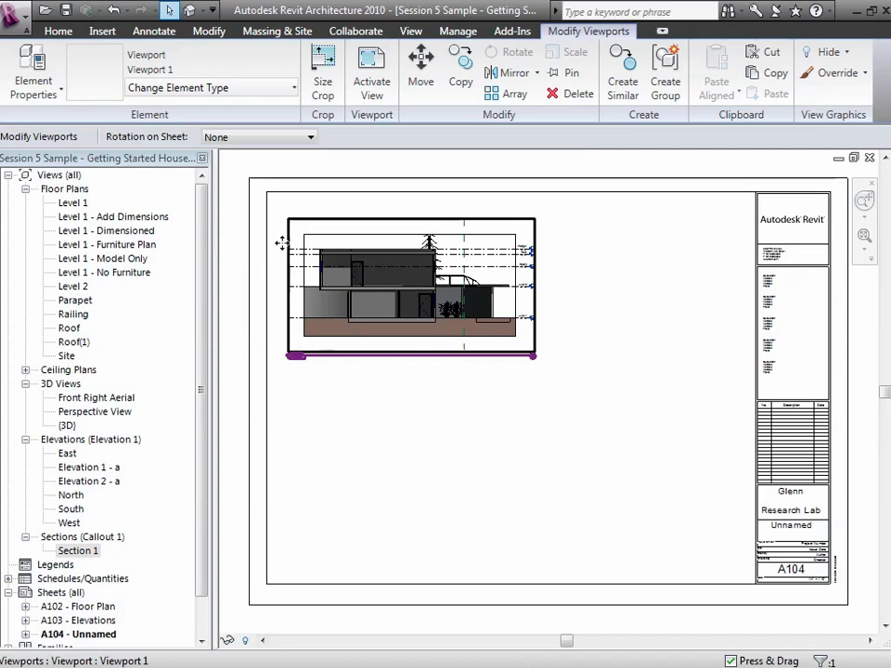
# Switch to the default {3D} view and orbit the house slightly using the SteeringWheel
pyautogui.click(191, 11)
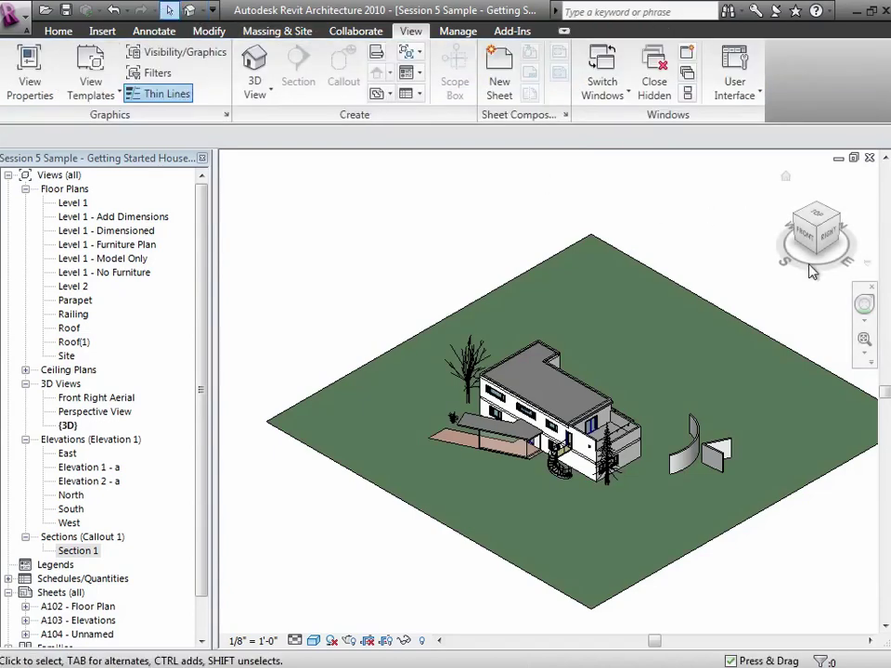
pyautogui.hotkey('shift', 'w')
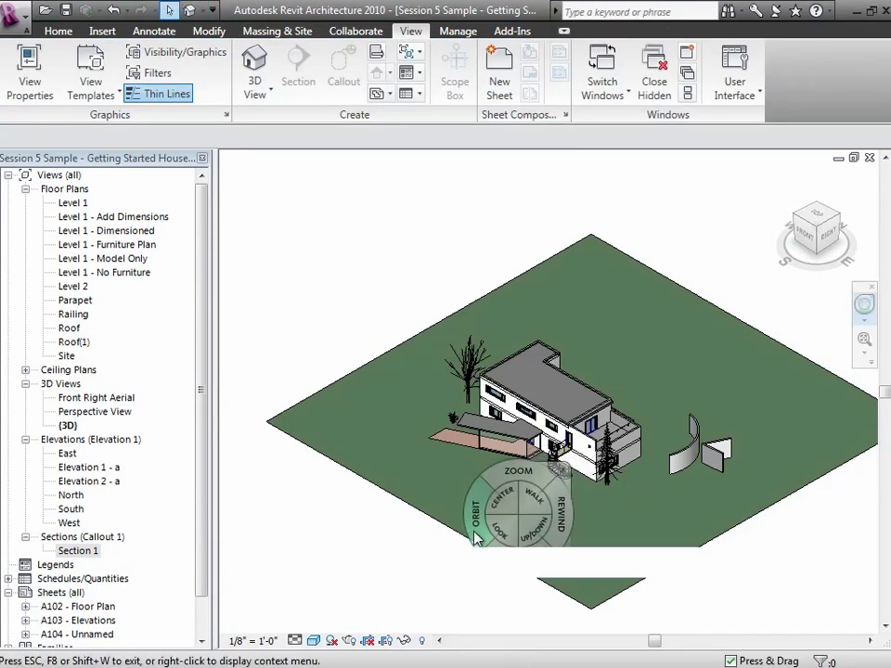
pyautogui.moveTo(477, 521)
pyautogui.mouseDown()
pyautogui.moveTo(527, 529)
pyautogui.moveTo(610, 521)
pyautogui.moveTo(509, 533)
pyautogui.moveTo(484, 514)
pyautogui.moveTo(490, 529)
pyautogui.mouseUp()
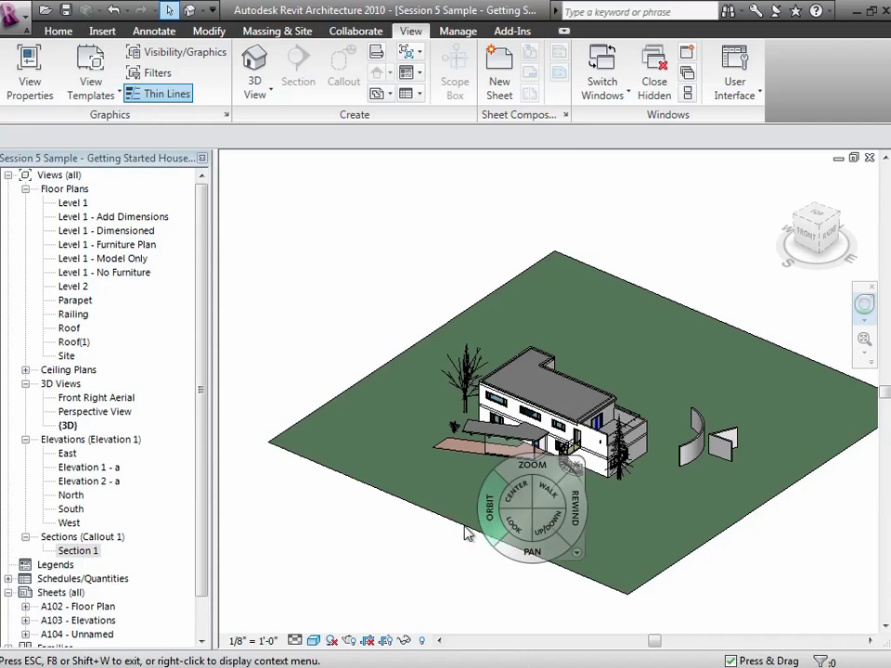
# Duplicate the {3D} view and rename the copy 'Keep Me 3D View'
pyautogui.rightClick(67, 425)
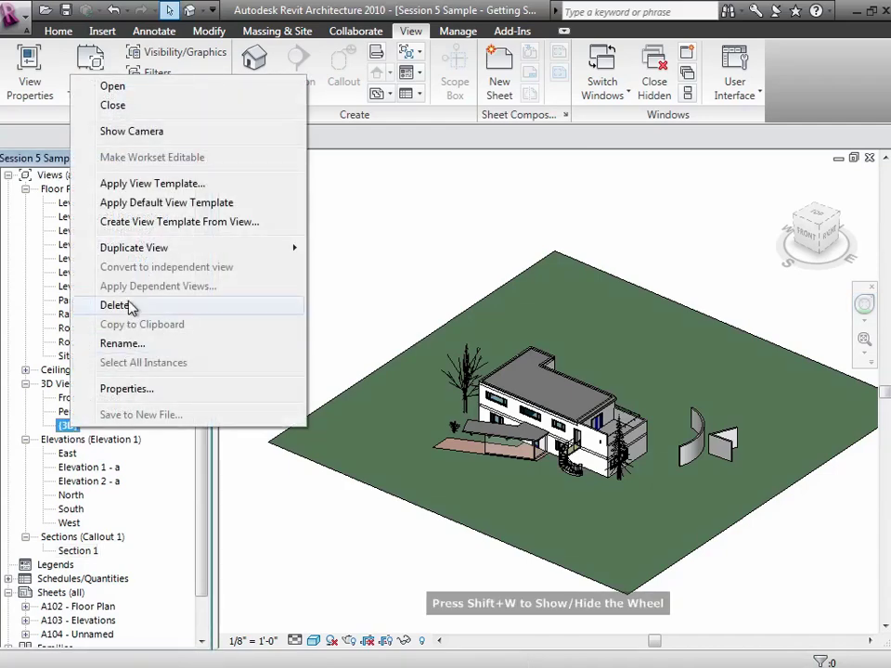
pyautogui.moveTo(184, 247)
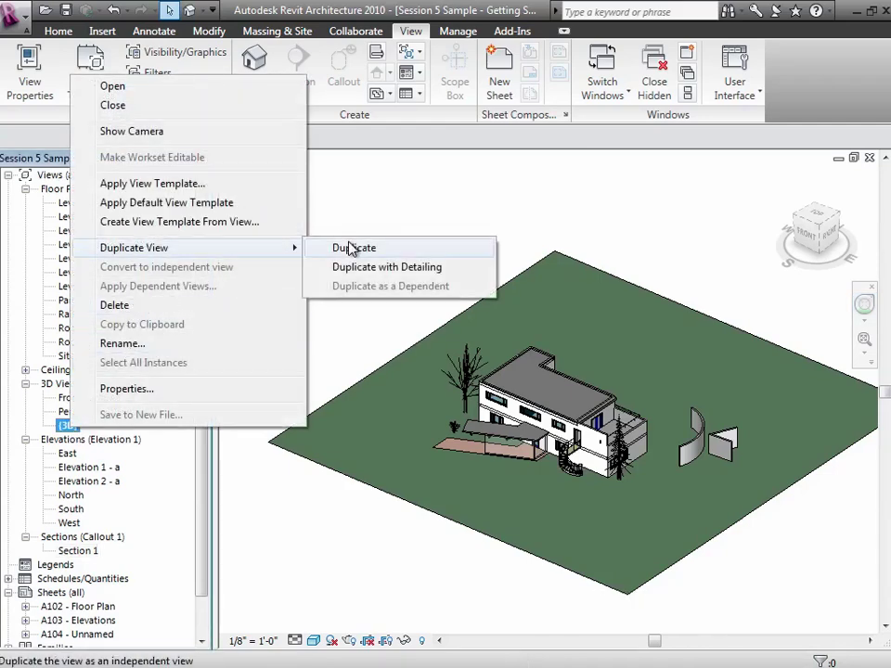
pyautogui.click(351, 249)
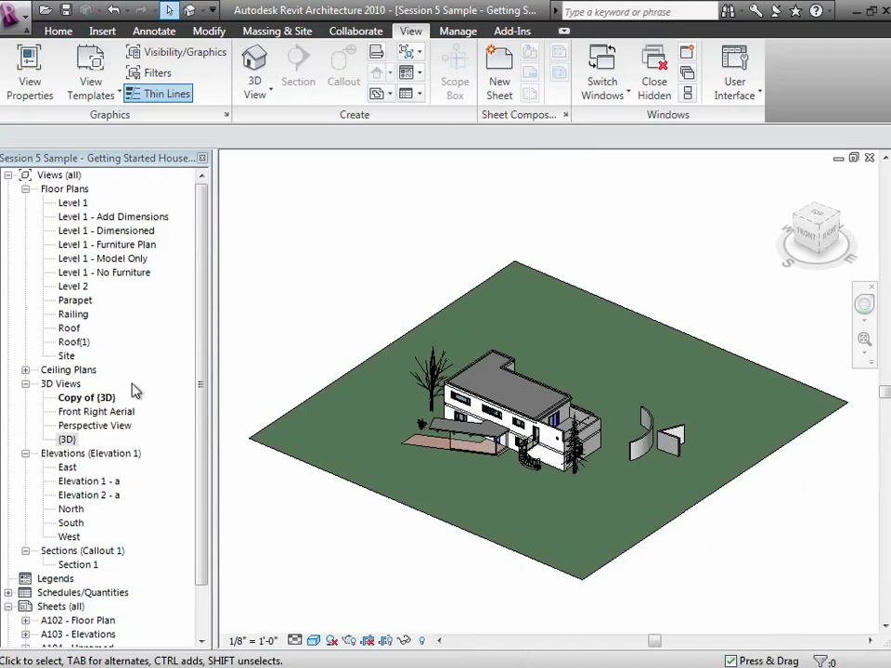
pyautogui.click(94, 399)
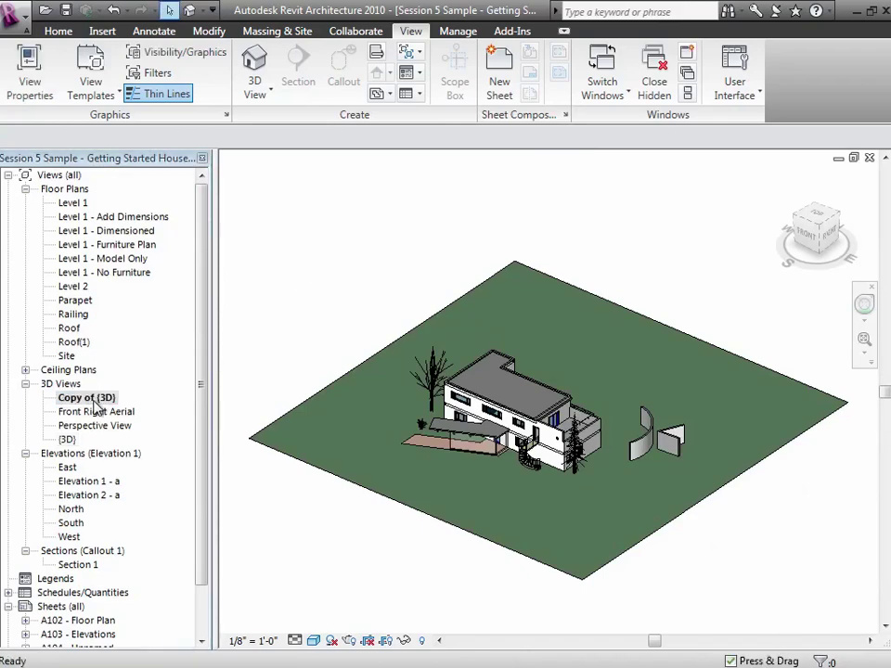
pyautogui.rightClick(94, 400)
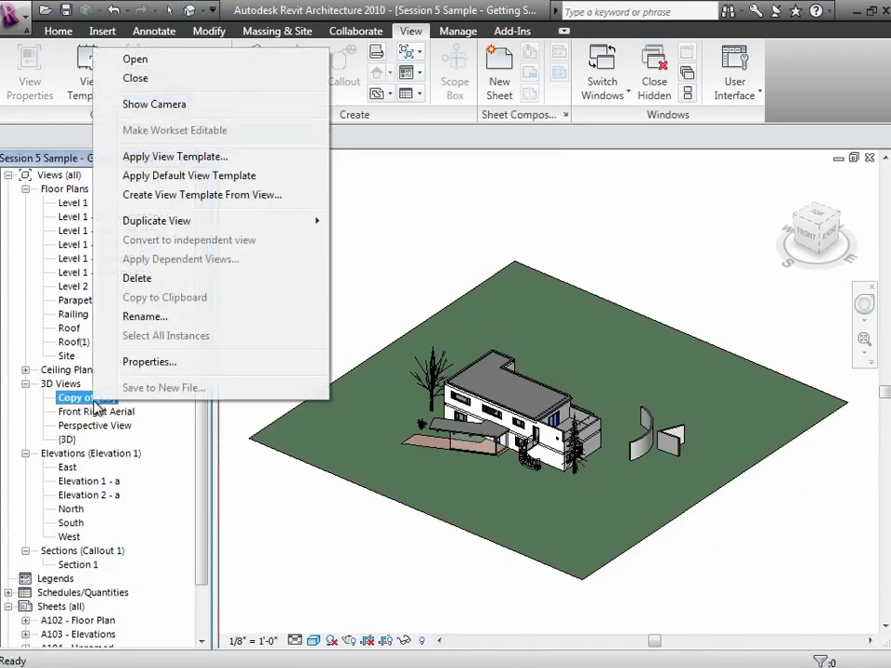
pyautogui.click(146, 320)
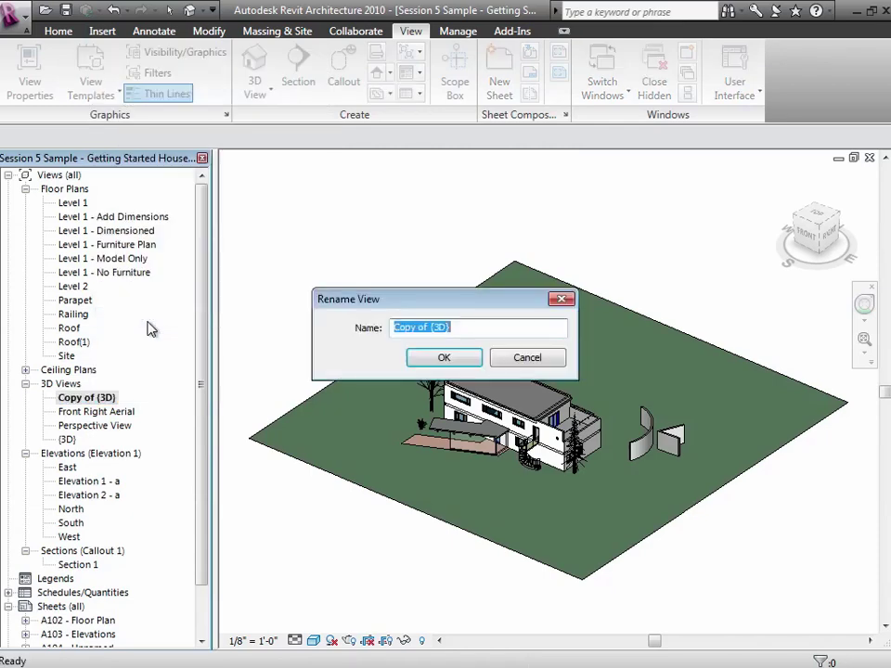
pyautogui.write('Keep Me')
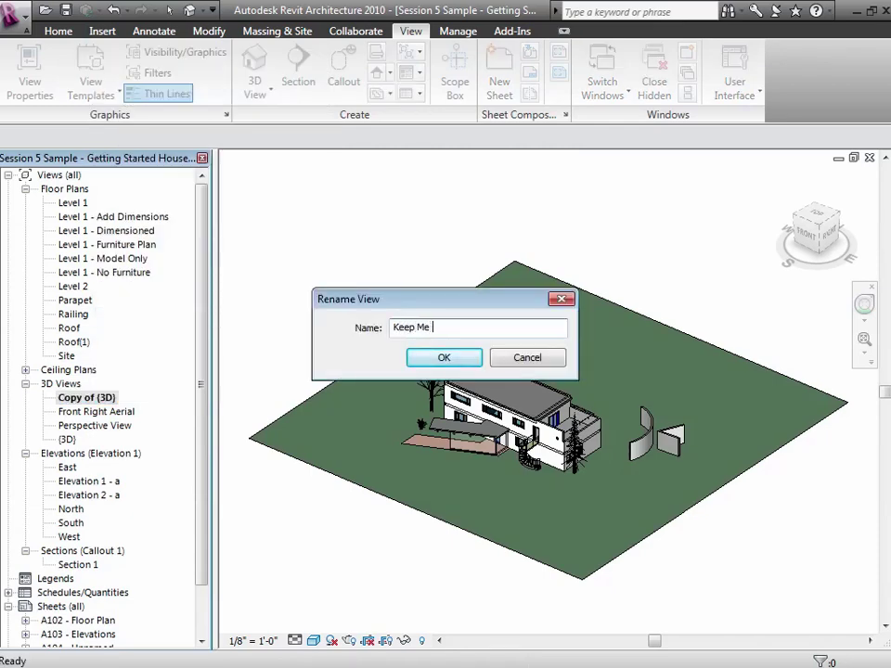
pyautogui.write(' 3D View')
pyautogui.press('Return')
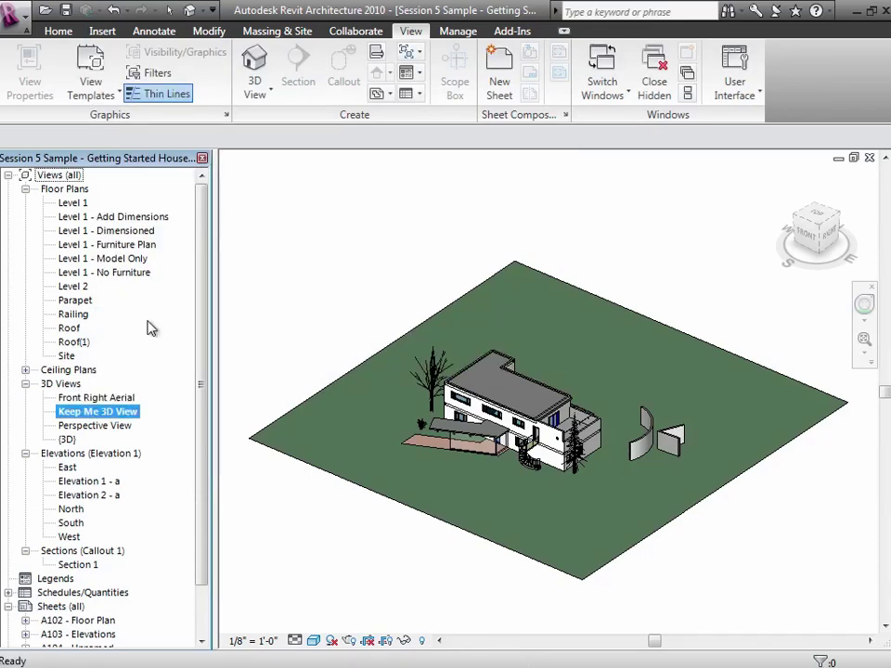
pyautogui.click(306, 513)
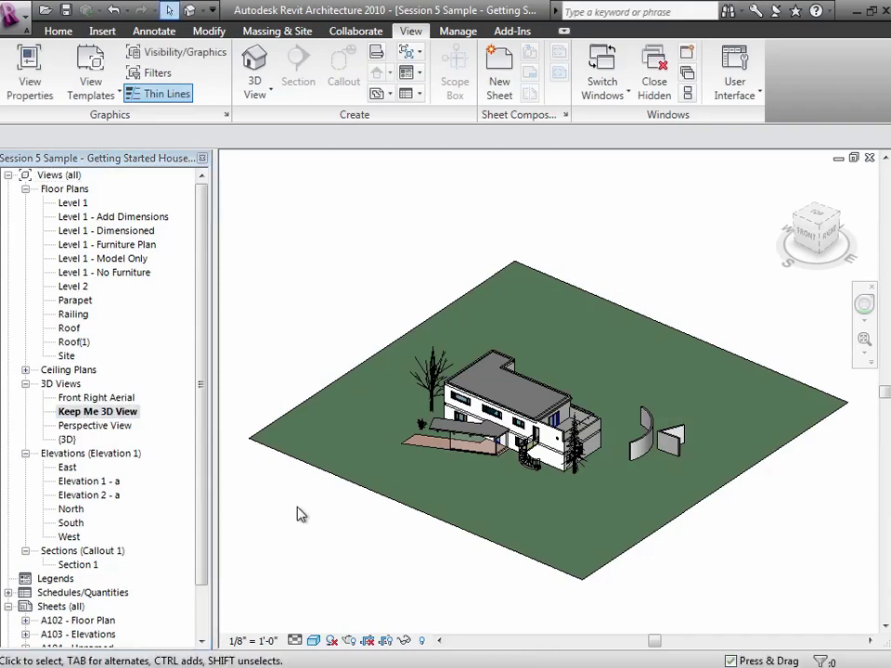
# Orbit the default {3D} view around the house, then reopen the unchanged Keep Me 3D View
pyautogui.doubleClick(67, 440)
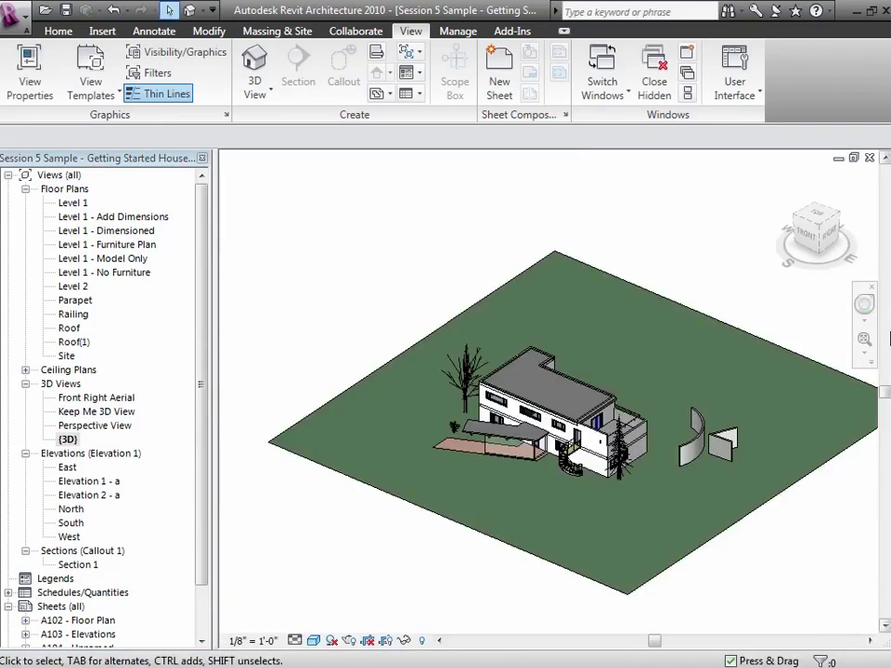
pyautogui.click(864, 303)
pyautogui.moveTo(646, 415); pyautogui.dragTo(795, 394)
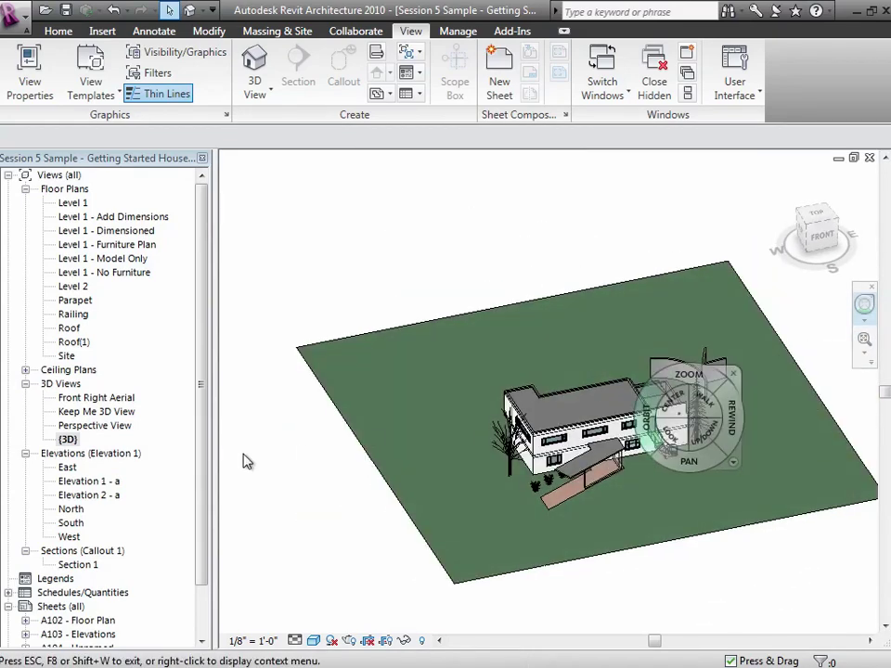
pyautogui.doubleClick(128, 416)
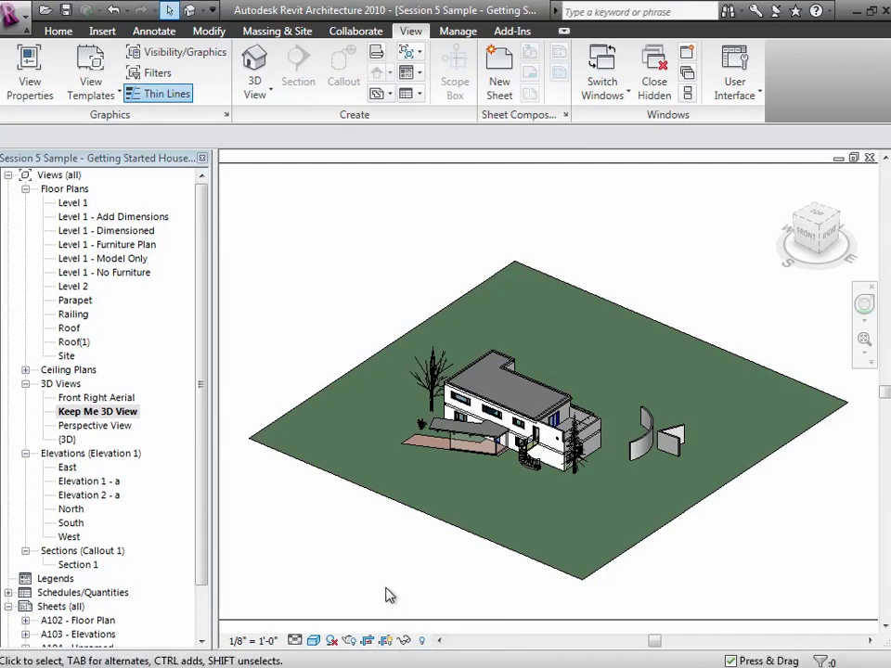
# Pull the left, right, top and bottom crop edges of Keep Me 3D View tightly around the house
pyautogui.press('z')
pyautogui.press('f')
pyautogui.click(370, 408)
pyautogui.moveTo(369, 394); pyautogui.dragTo(464, 391)
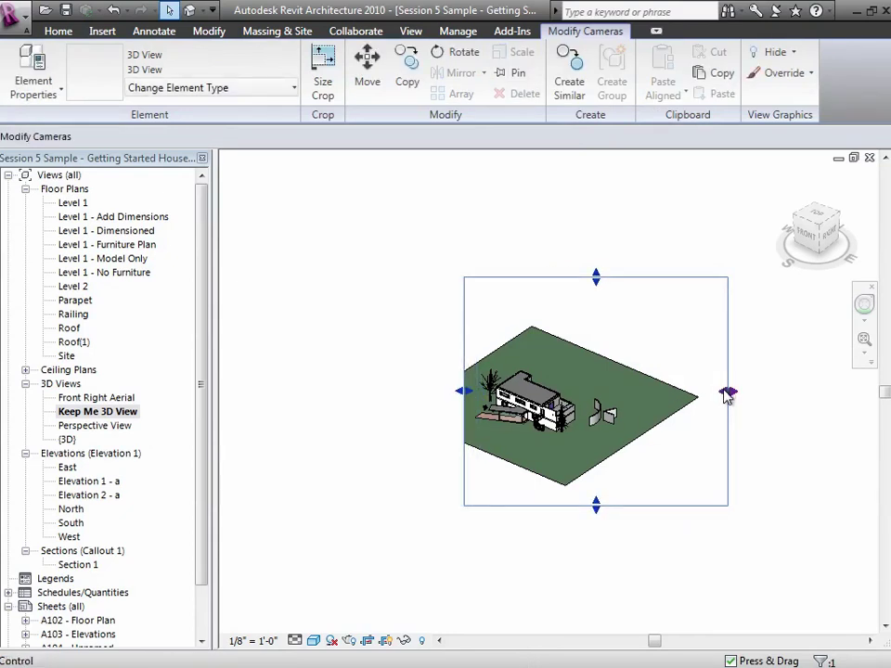
pyautogui.moveTo(728, 392); pyautogui.dragTo(638, 390)
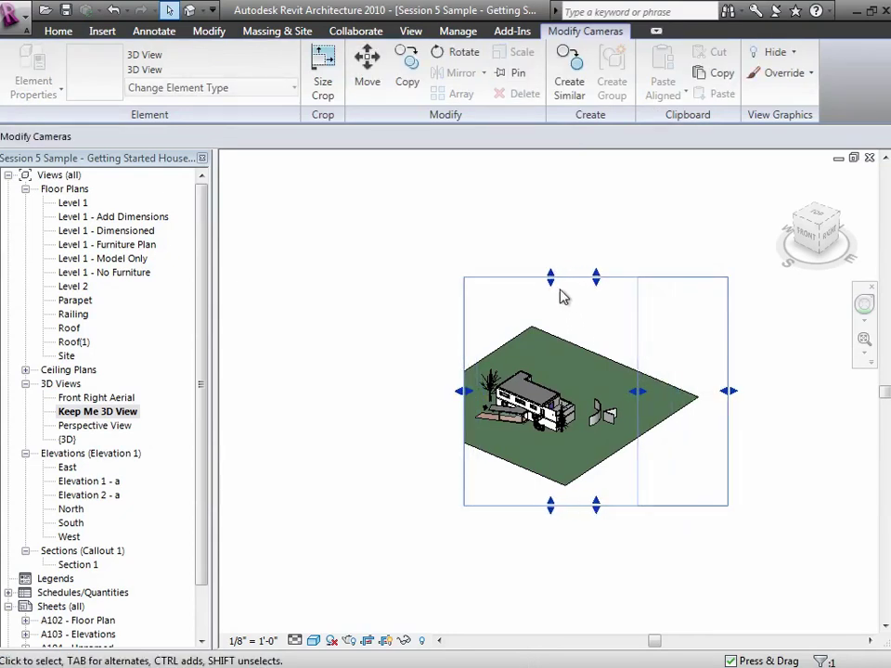
pyautogui.moveTo(551, 280); pyautogui.dragTo(549, 356)
pyautogui.moveTo(553, 505); pyautogui.dragTo(550, 446)
pyautogui.press('Escape')
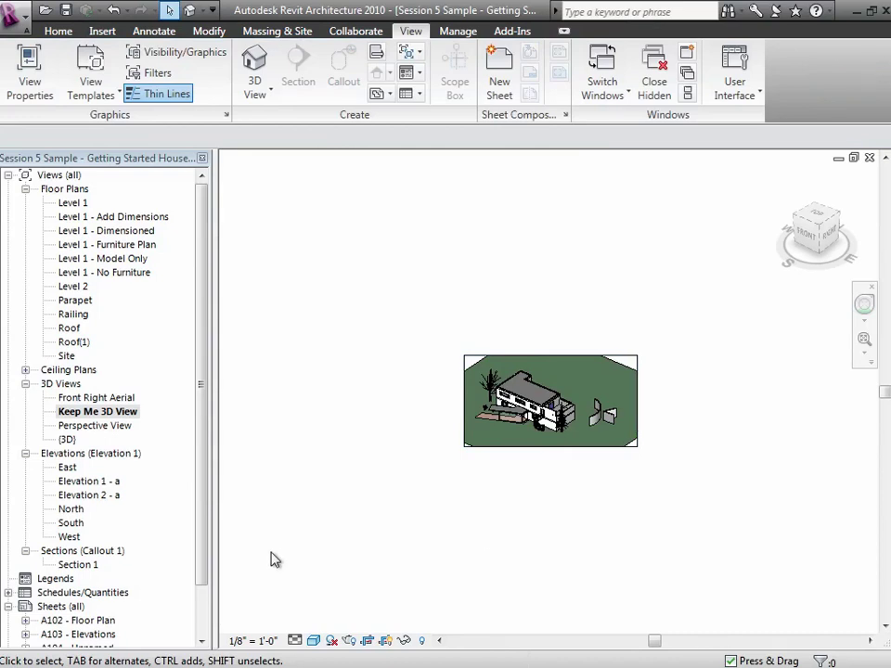
# Open sheet A104 and place Keep Me 3D View as a viewport below Section 1
pyautogui.click(203, 642)
pyautogui.doubleClick(103, 620)
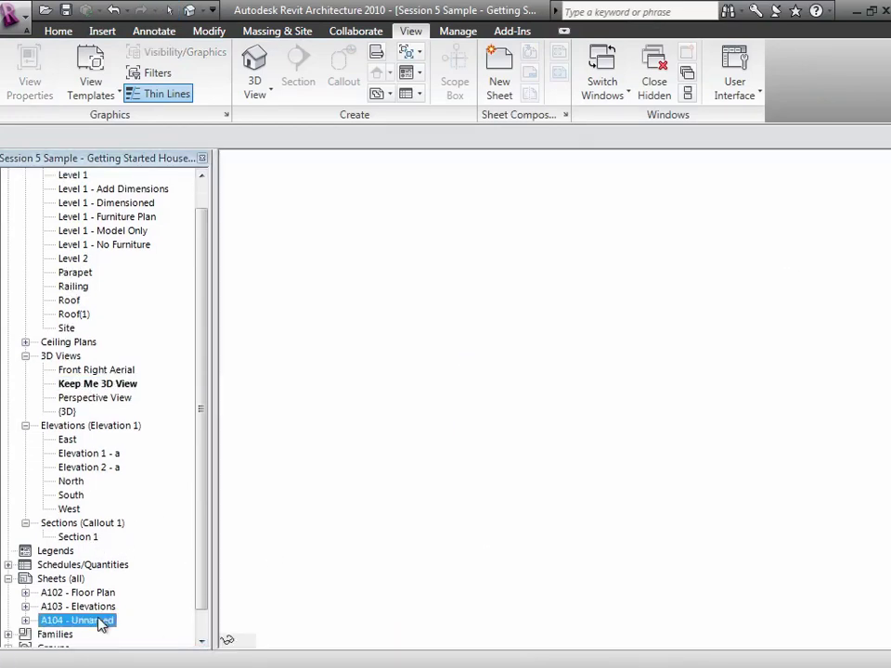
pyautogui.click(96, 385)
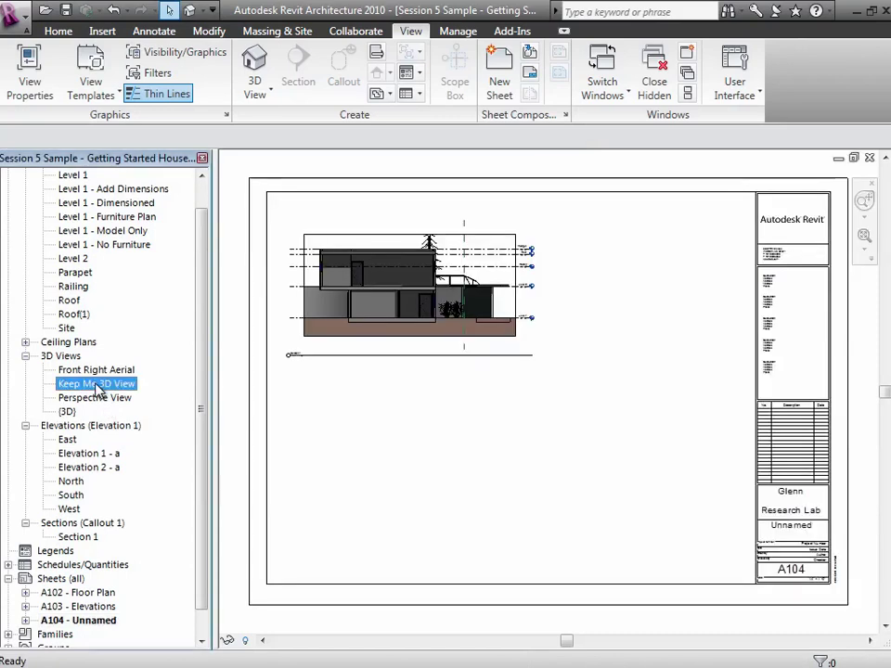
pyautogui.moveTo(97, 383); pyautogui.dragTo(416, 425)
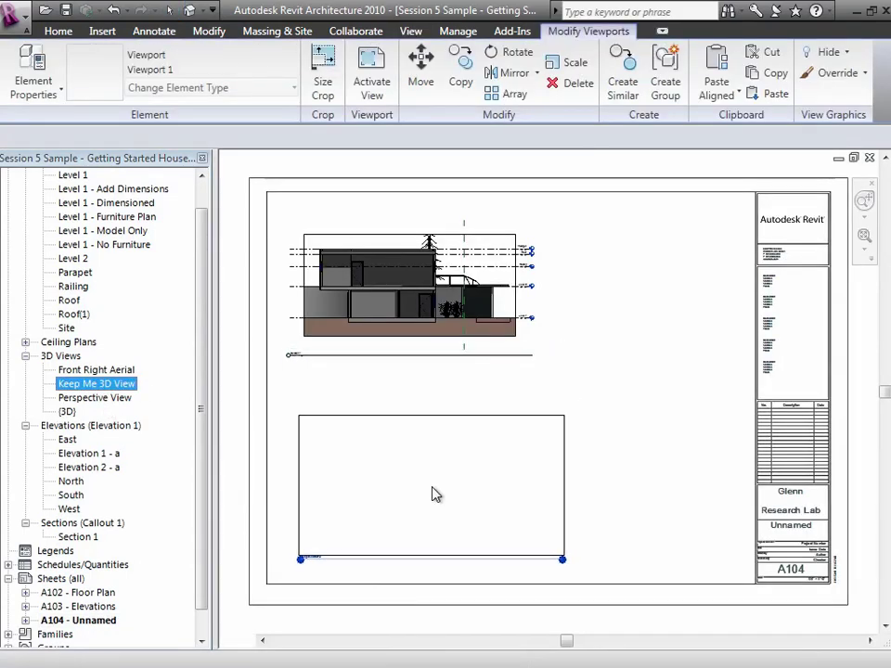
pyautogui.click(432, 489)
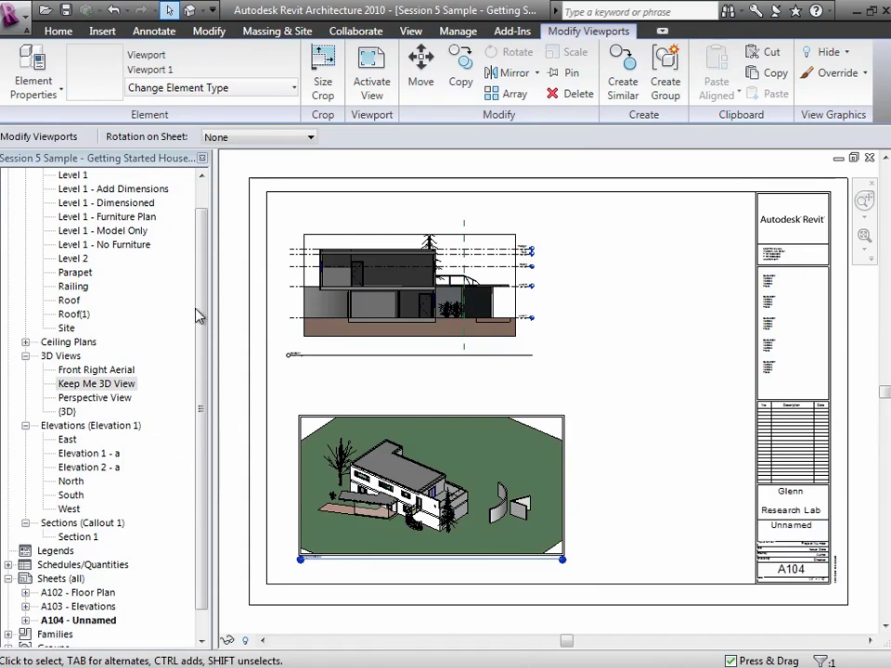
pyautogui.moveTo(202, 302); pyautogui.dragTo(203, 239)
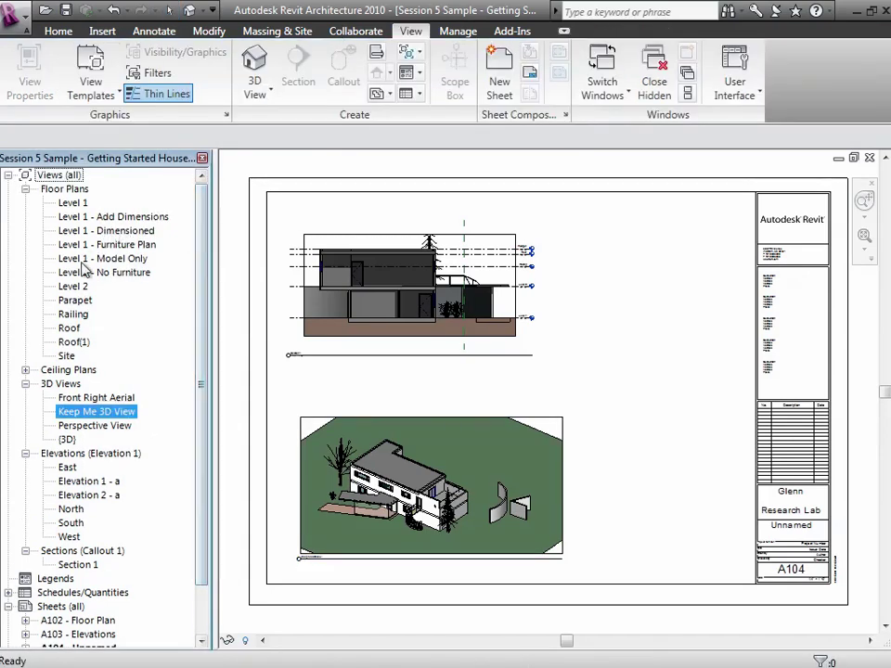
# On the Level 1 plan, place a camera at the lower right aimed toward the upper left
pyautogui.doubleClick(80, 205)
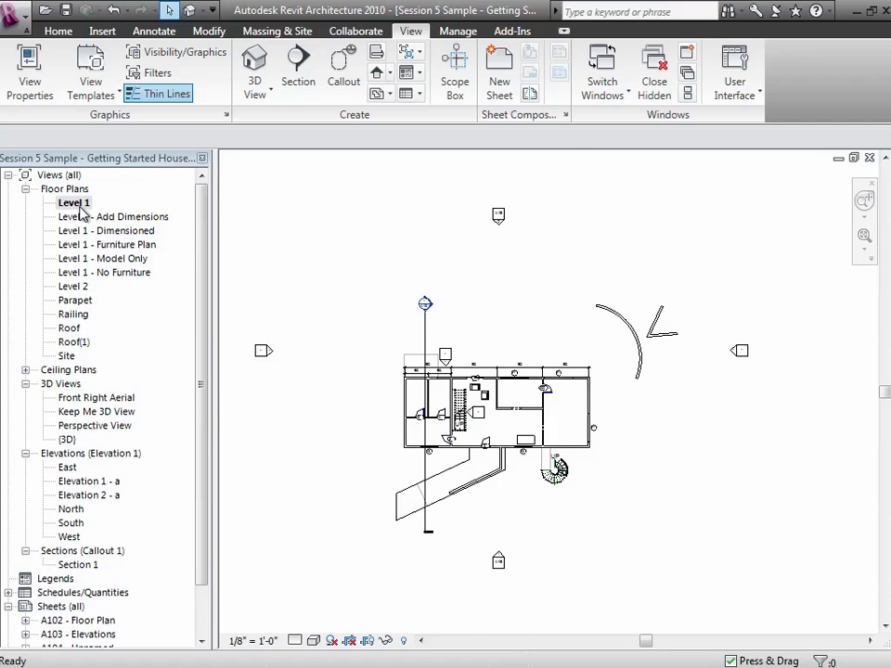
pyautogui.click(269, 98)
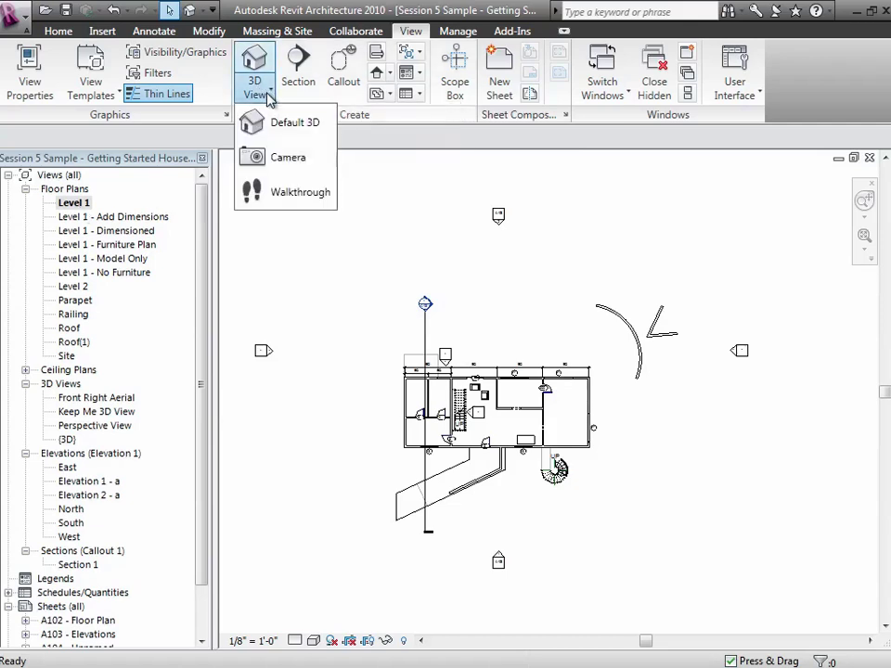
pyautogui.click(279, 158)
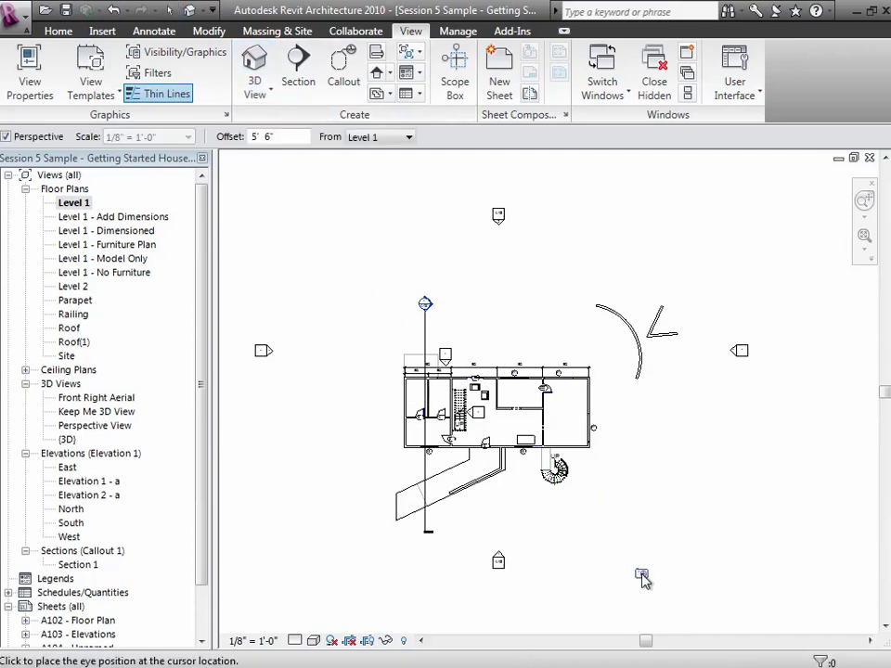
pyautogui.click(632, 573)
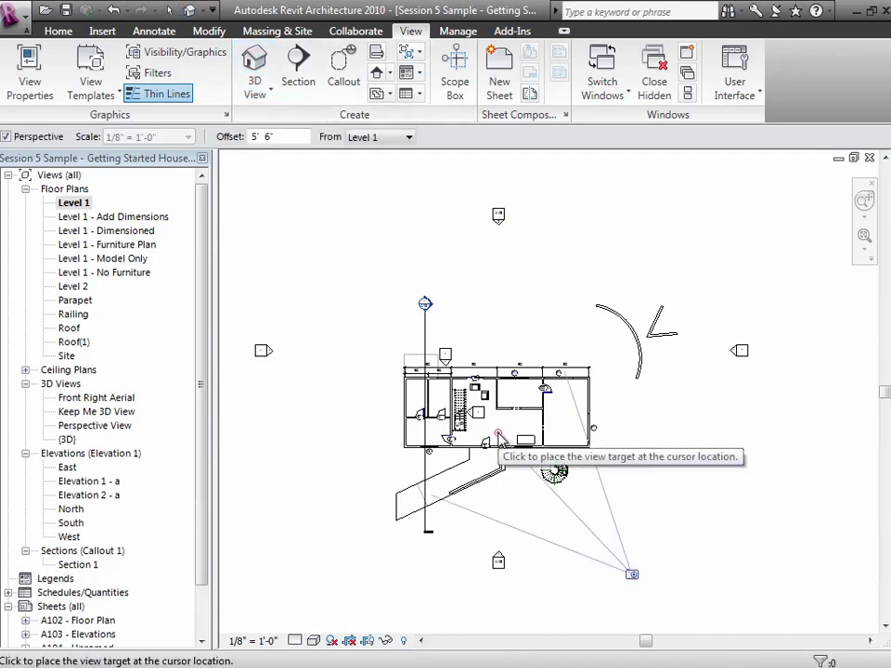
pyautogui.click(362, 279)
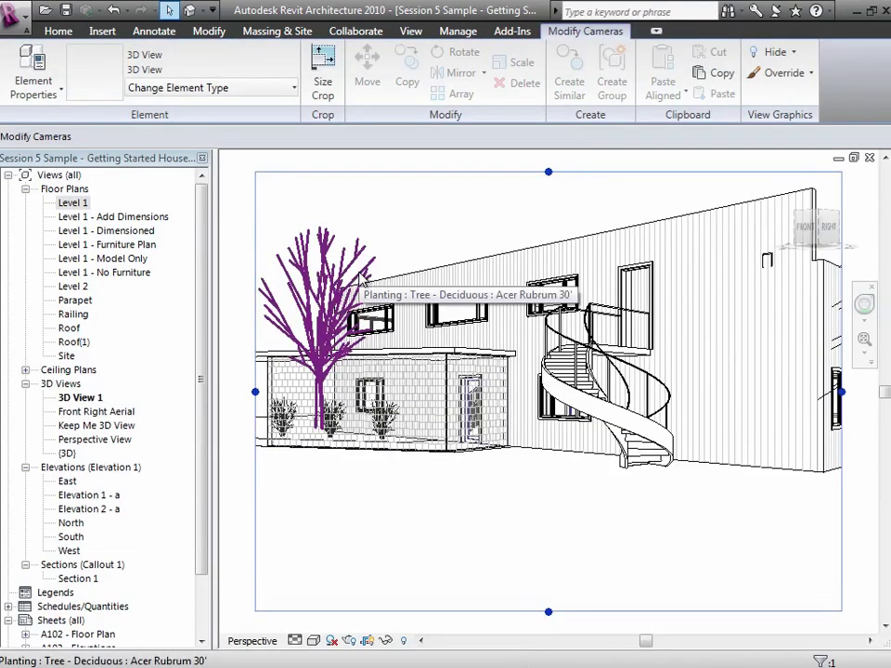
# Set 3D View 1's visual style to Shading with Edges
pyautogui.click(315, 641)
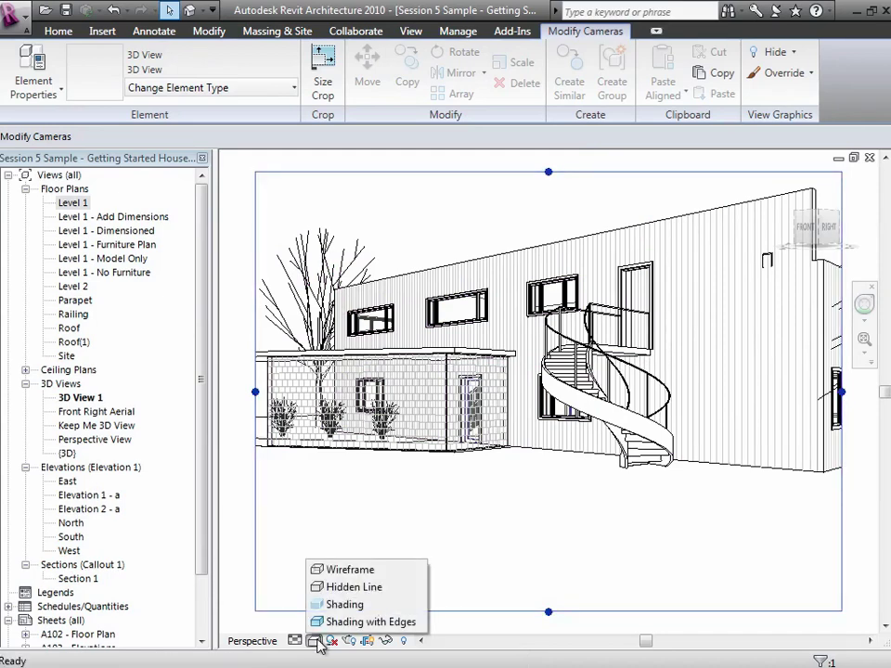
pyautogui.click(334, 622)
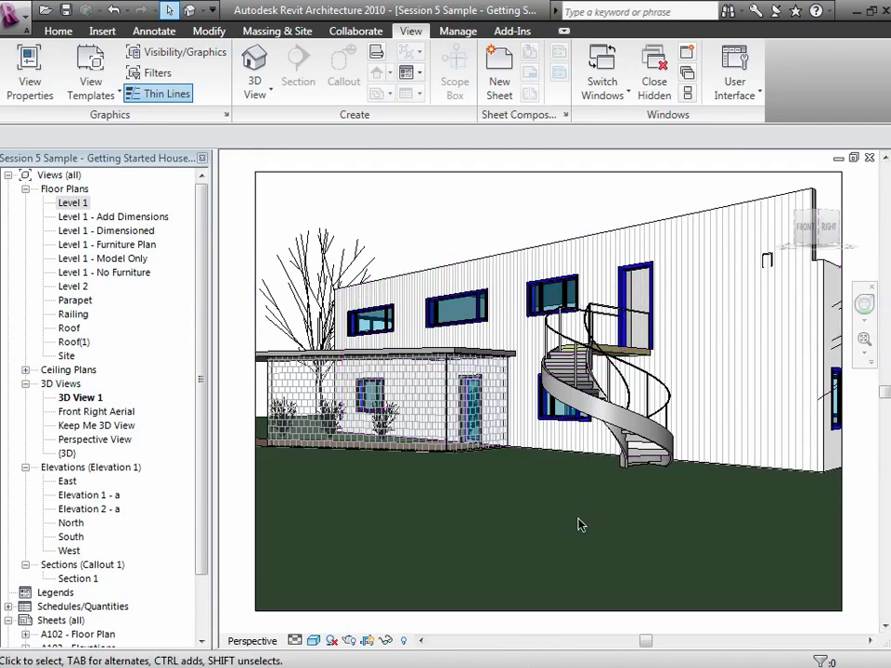
# Open sheet A104 and place 3D View 1 in its upper right corner beside Section 1
pyautogui.scroll(-2, 205, 632)
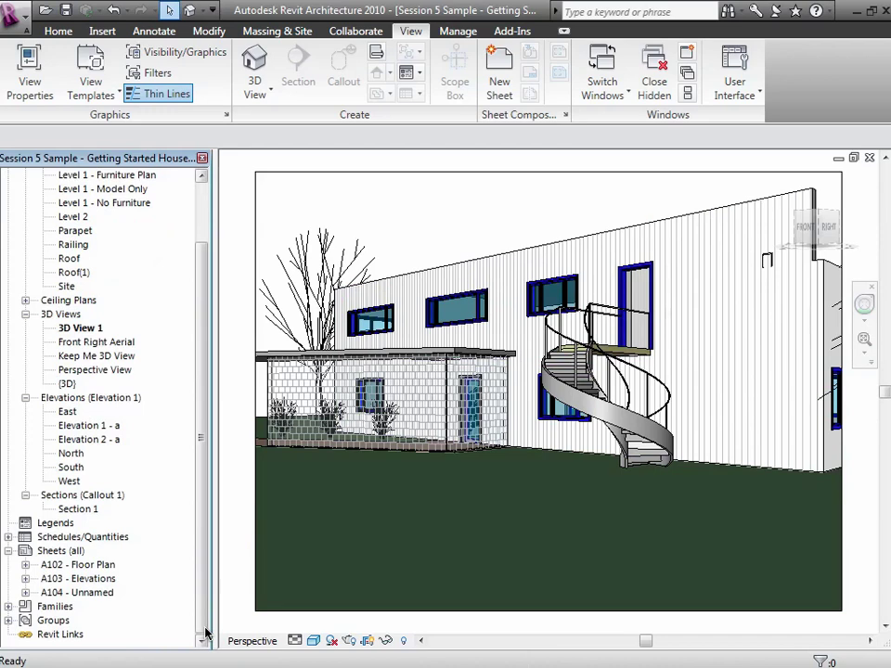
pyautogui.doubleClick(57, 592)
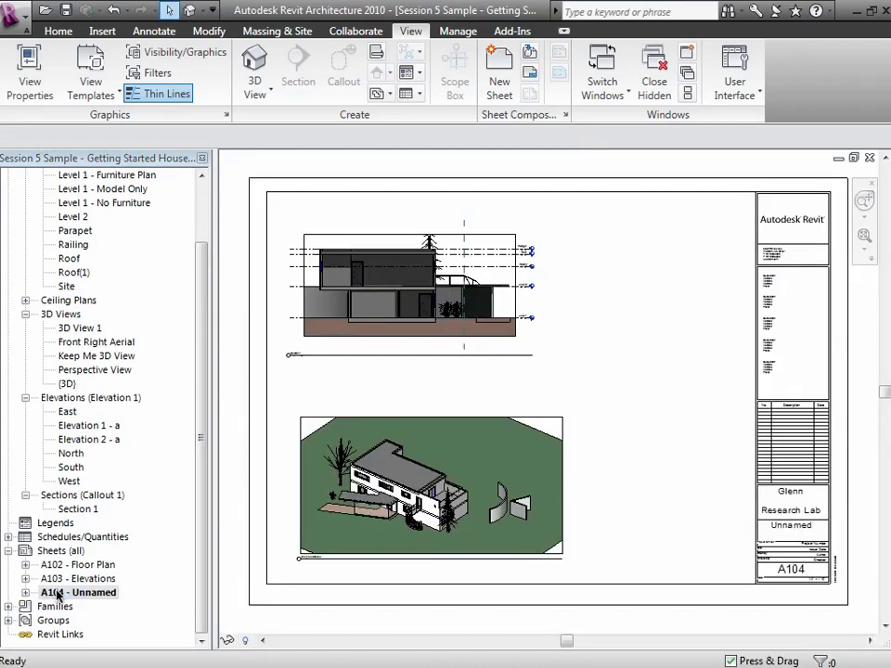
pyautogui.click(81, 330)
pyautogui.moveTo(81, 332); pyautogui.dragTo(659, 309)
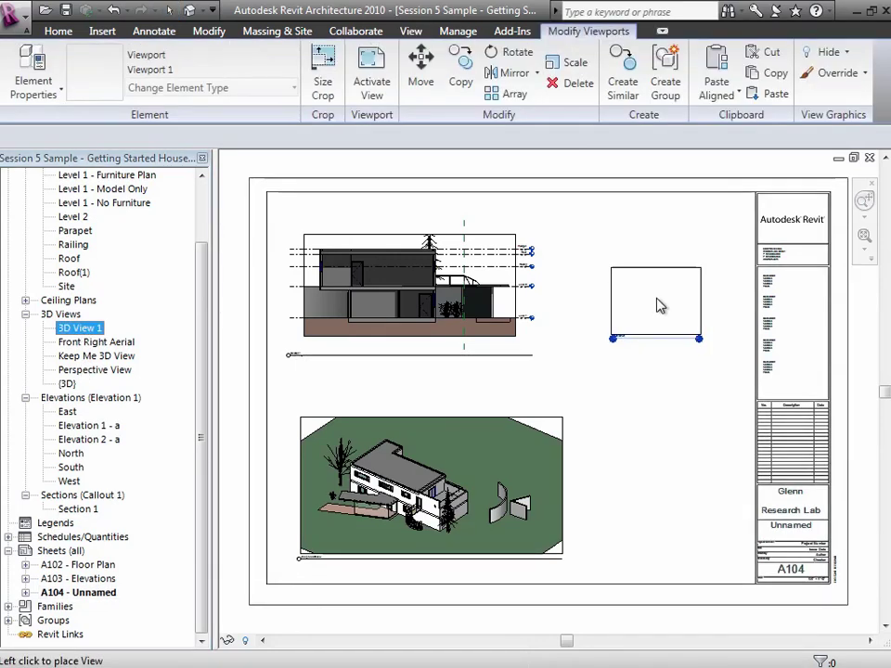
pyautogui.click(639, 276)
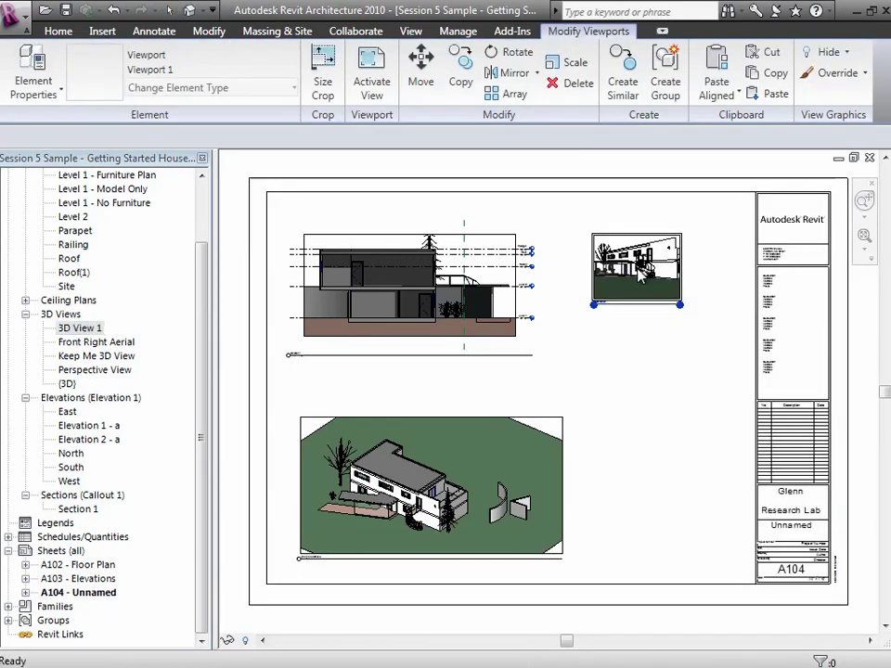
pyautogui.click(634, 430)
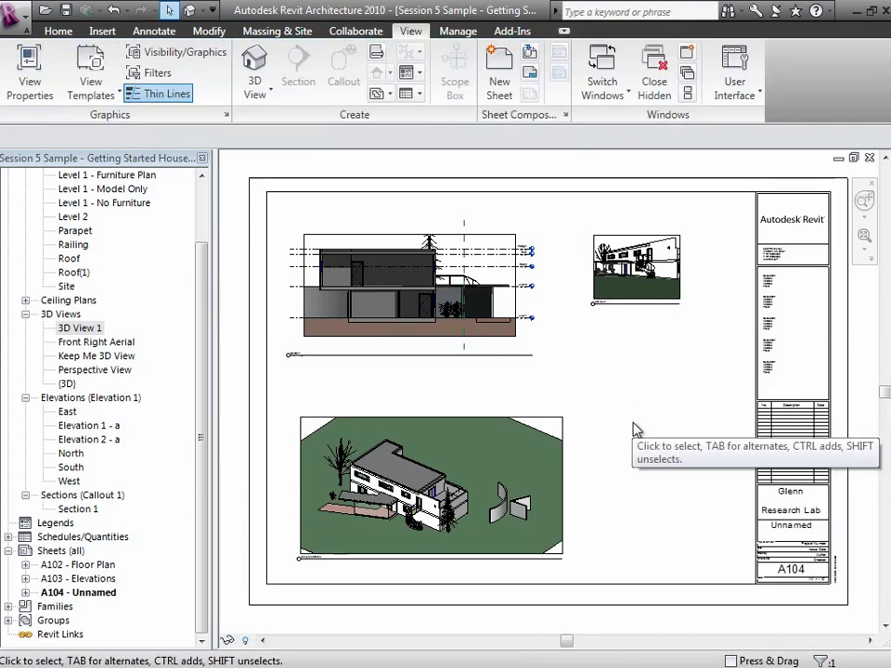